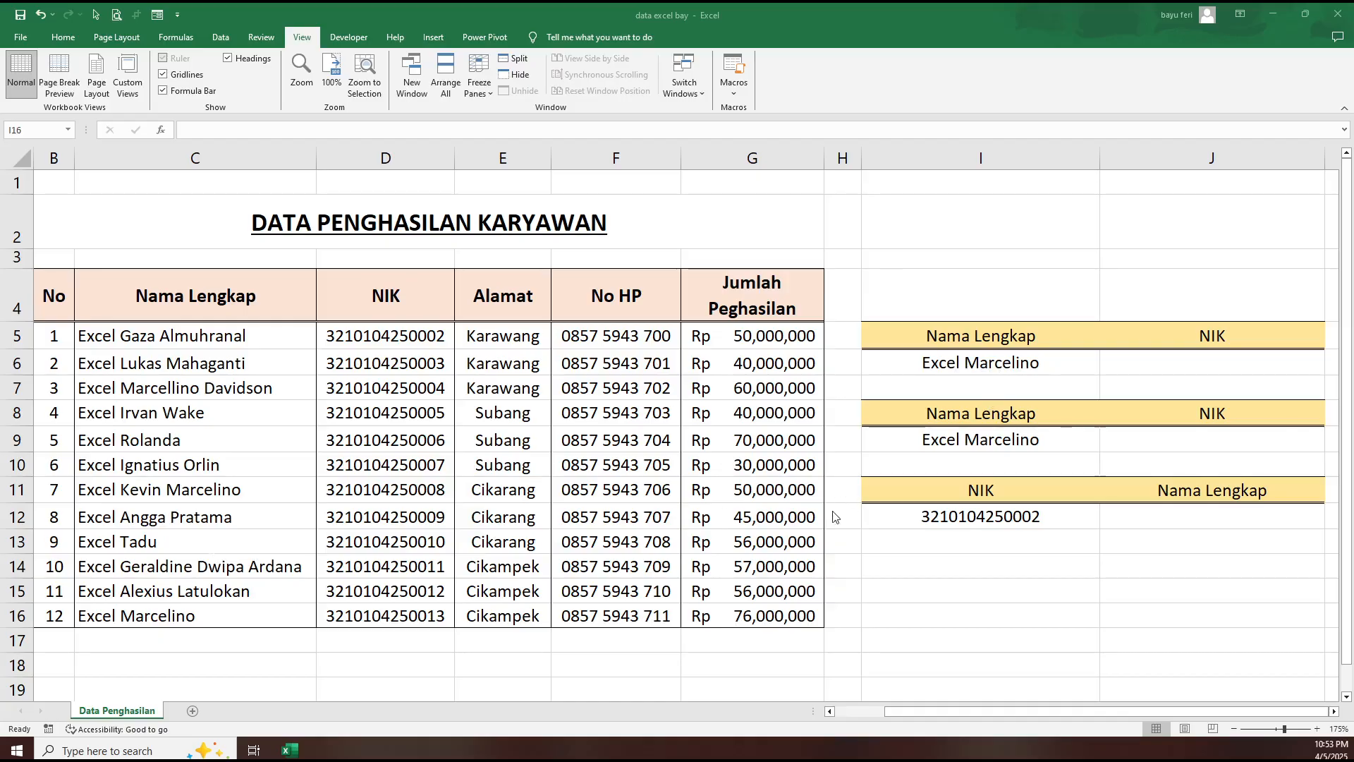
# - Start a VLOOKUP formula in J6 with the name in I6 as the lookup value
pyautogui.click(1198, 362)
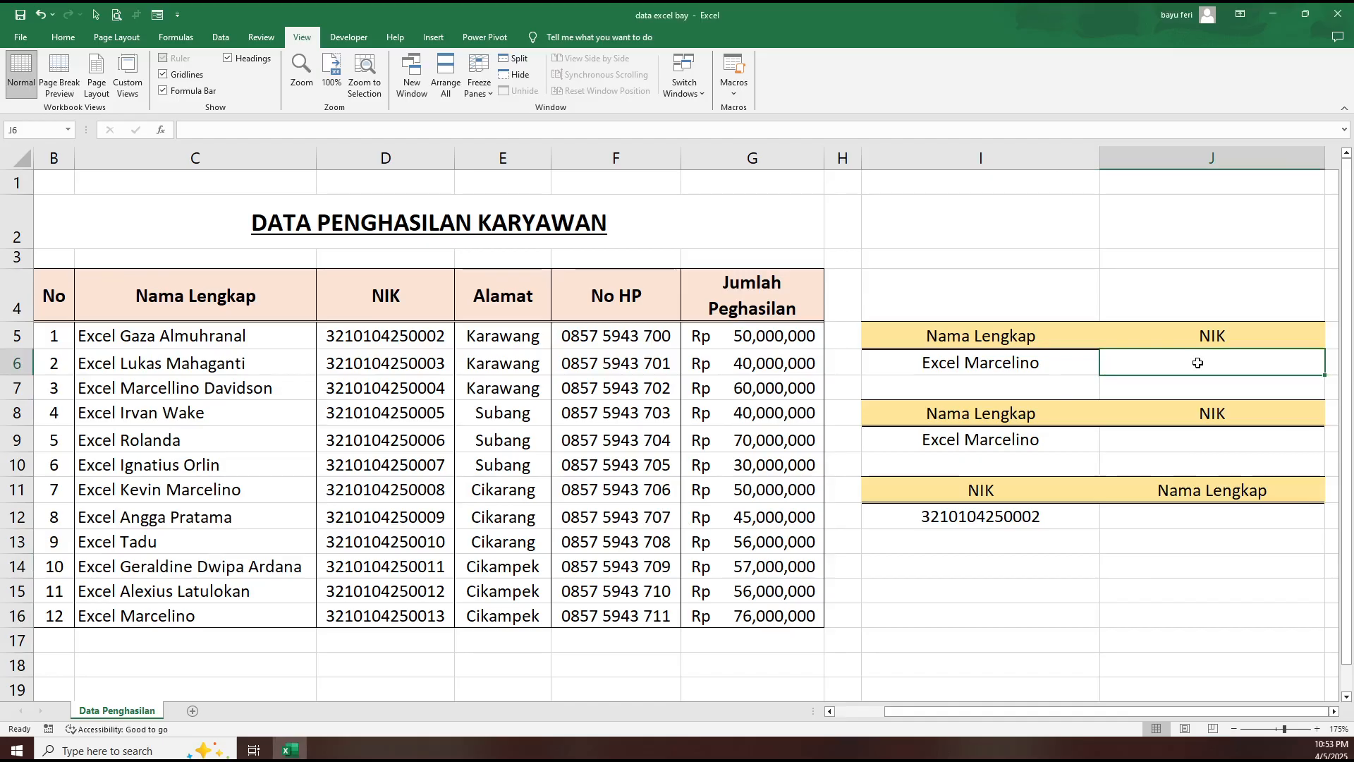
pyautogui.write('=')
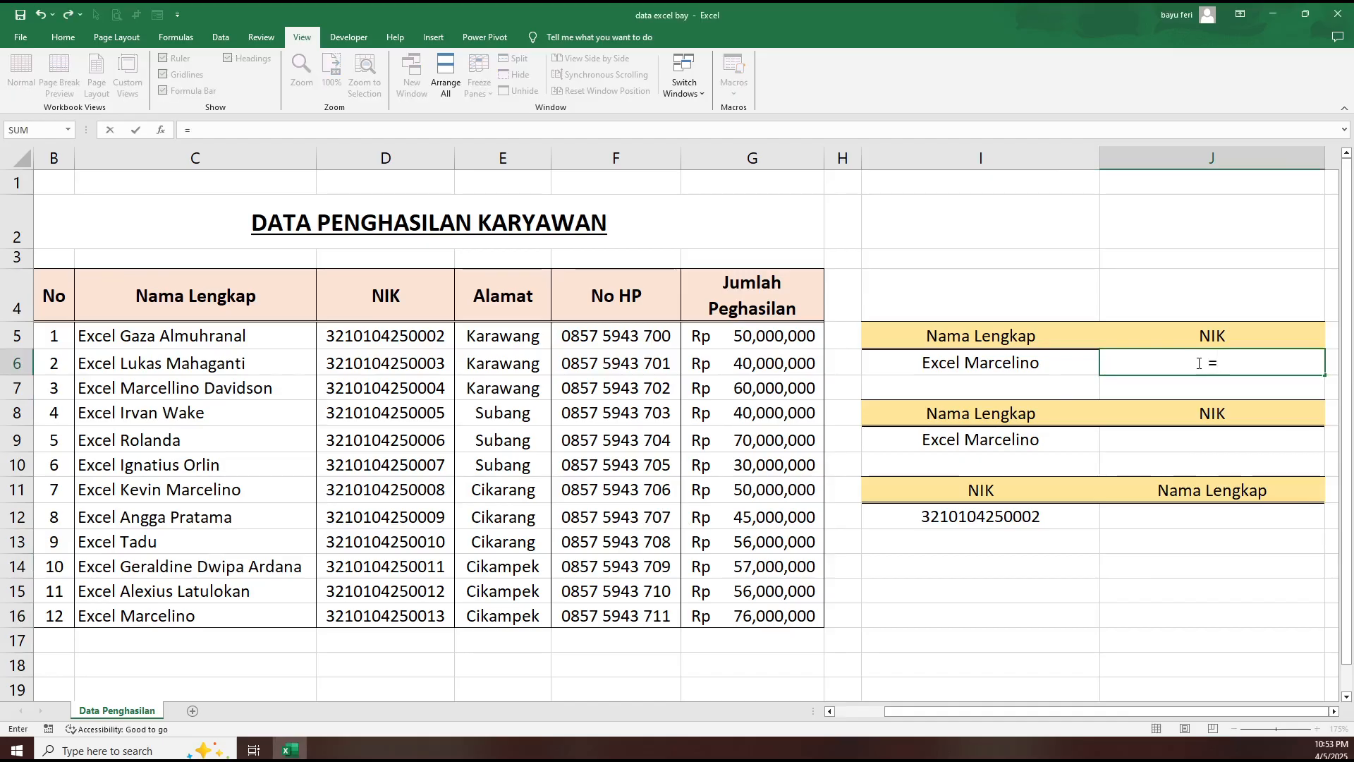
pyautogui.write('v')
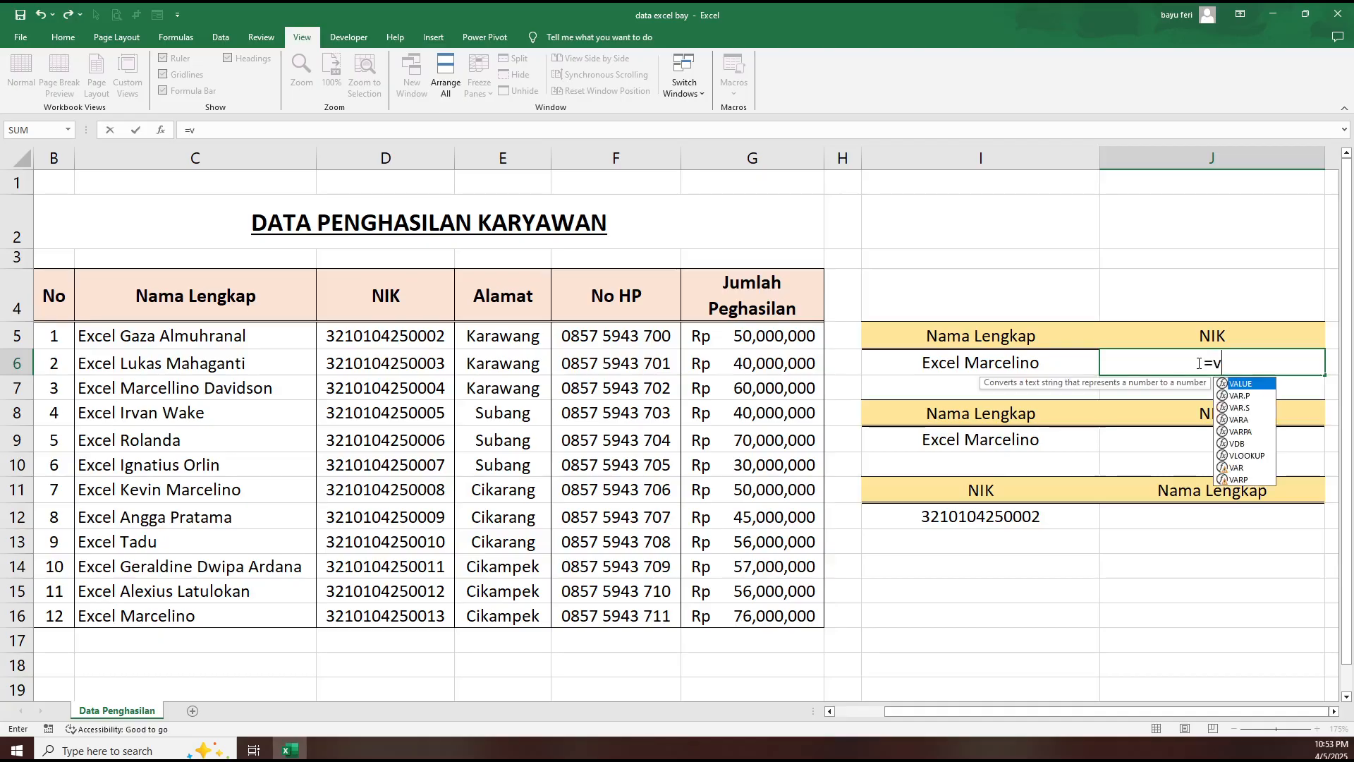
pyautogui.write('lo')
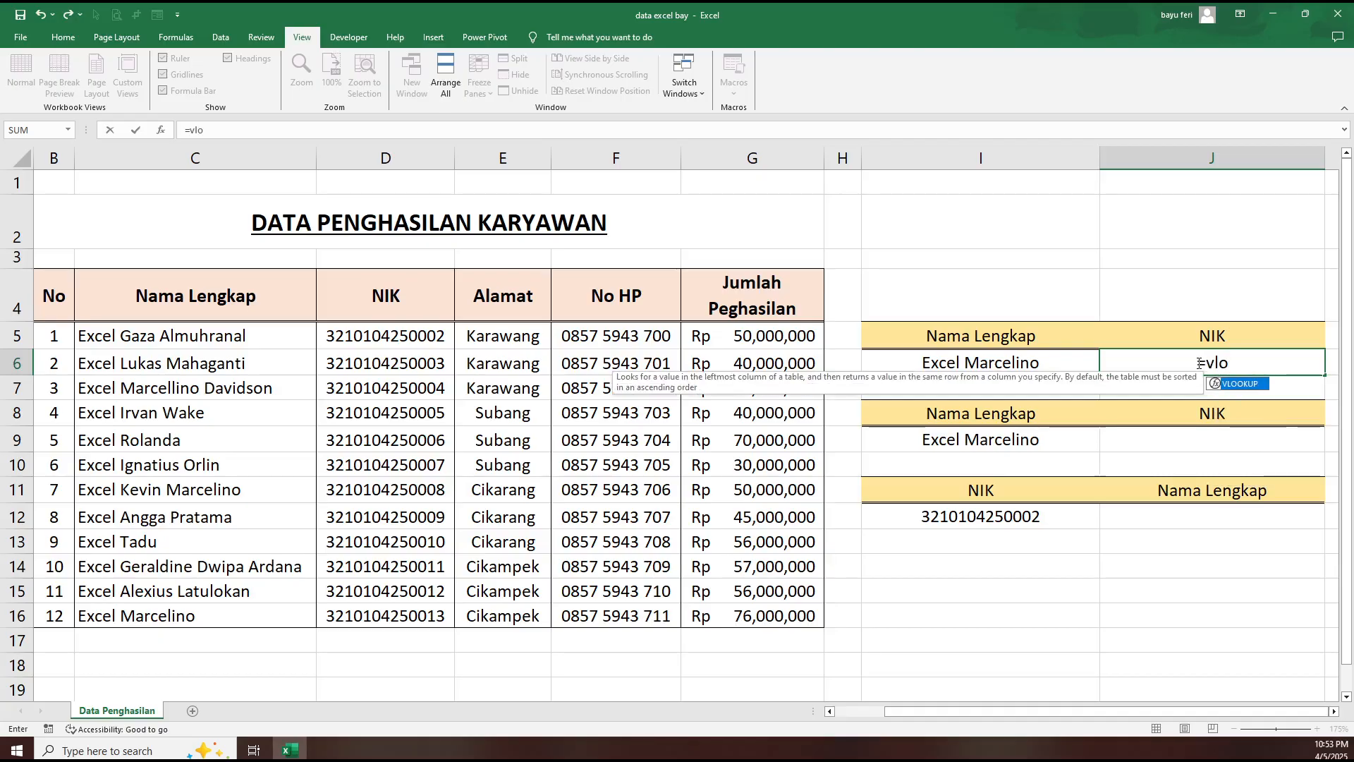
pyautogui.doubleClick(1245, 384)
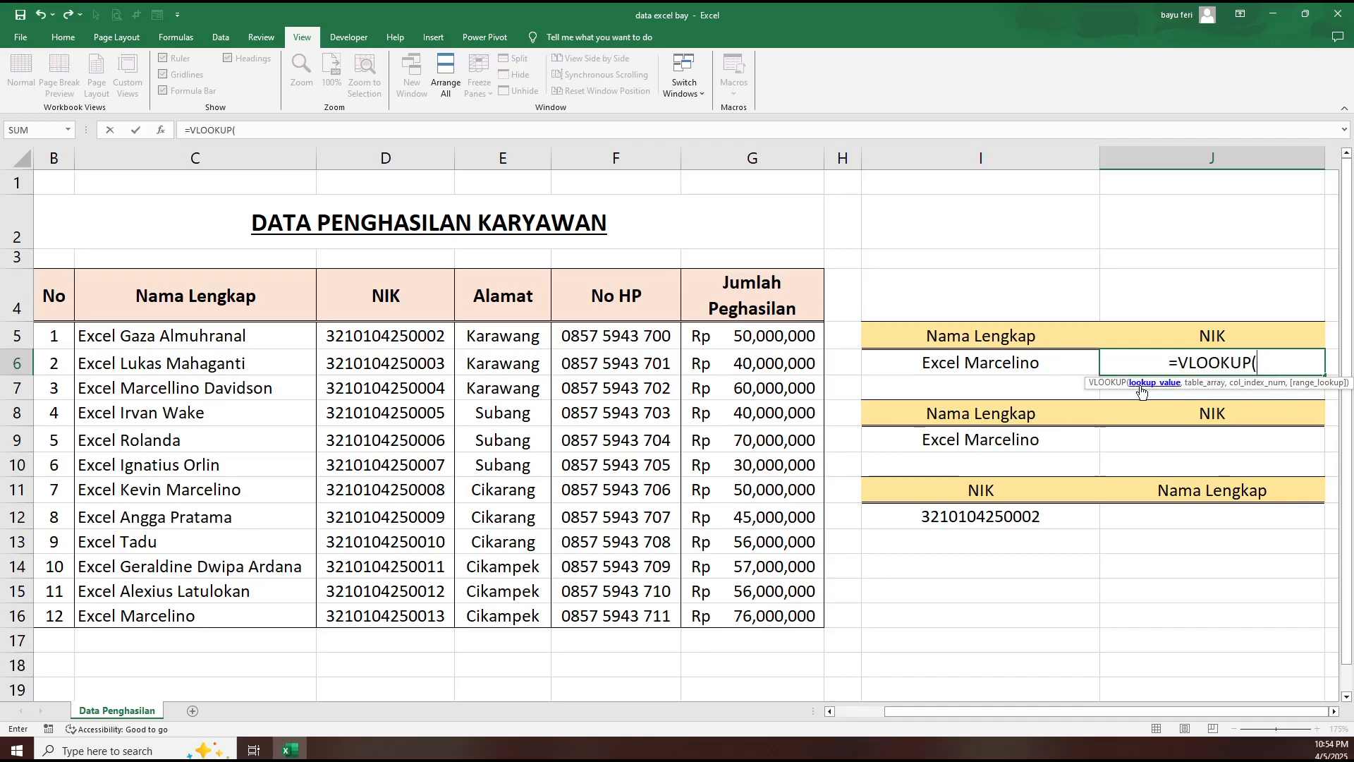
pyautogui.click(1005, 364)
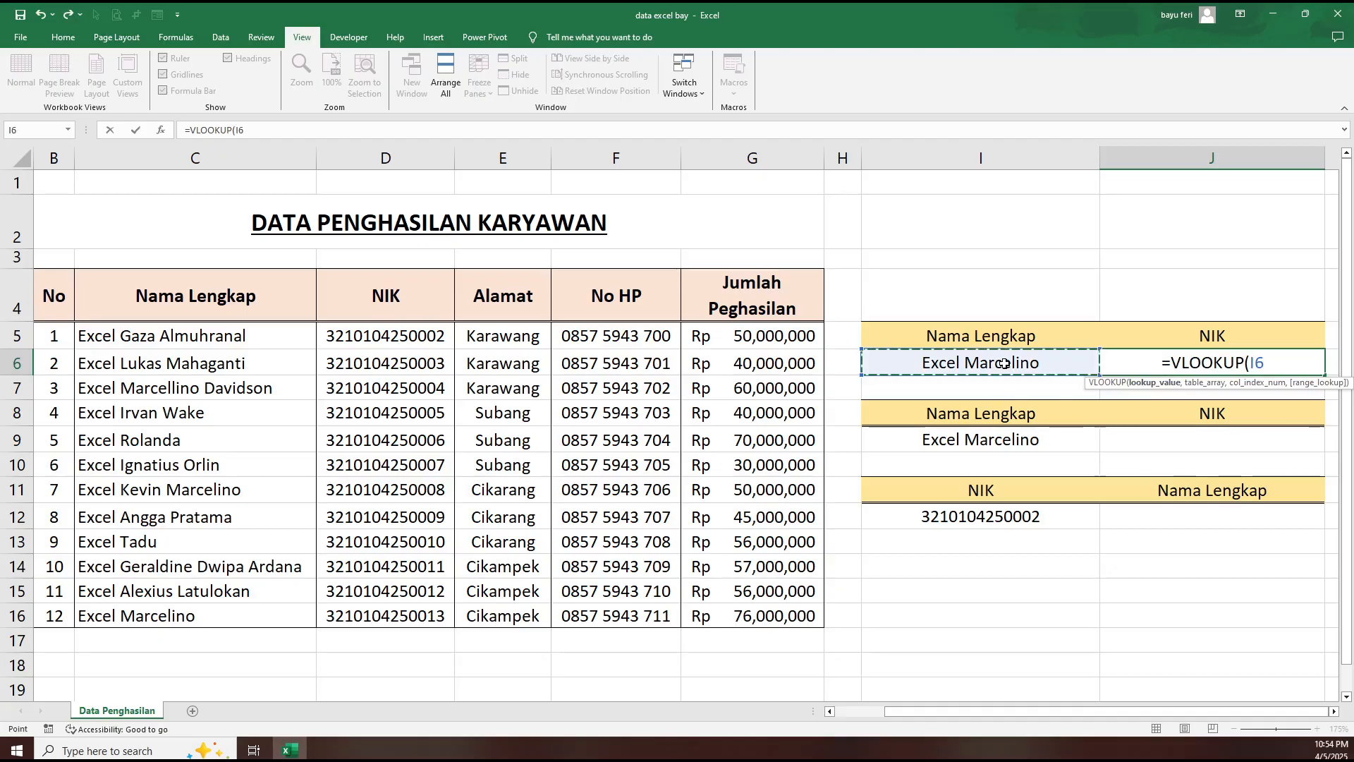
pyautogui.write(',')
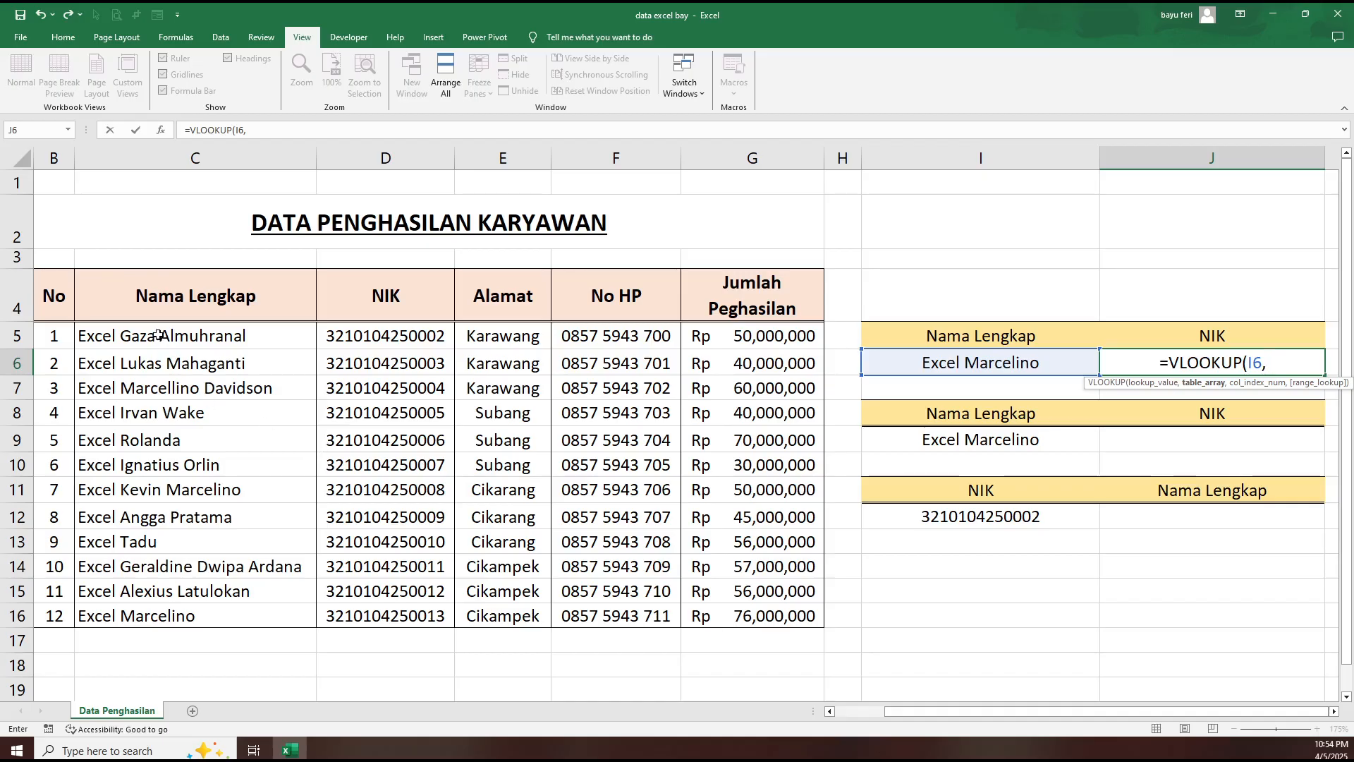
# - Complete the J6 formula with the absolute table range $C$5:$D$16, column index 2 and exact match (FALSE)
pyautogui.moveTo(158, 336); pyautogui.dragTo(405, 609)
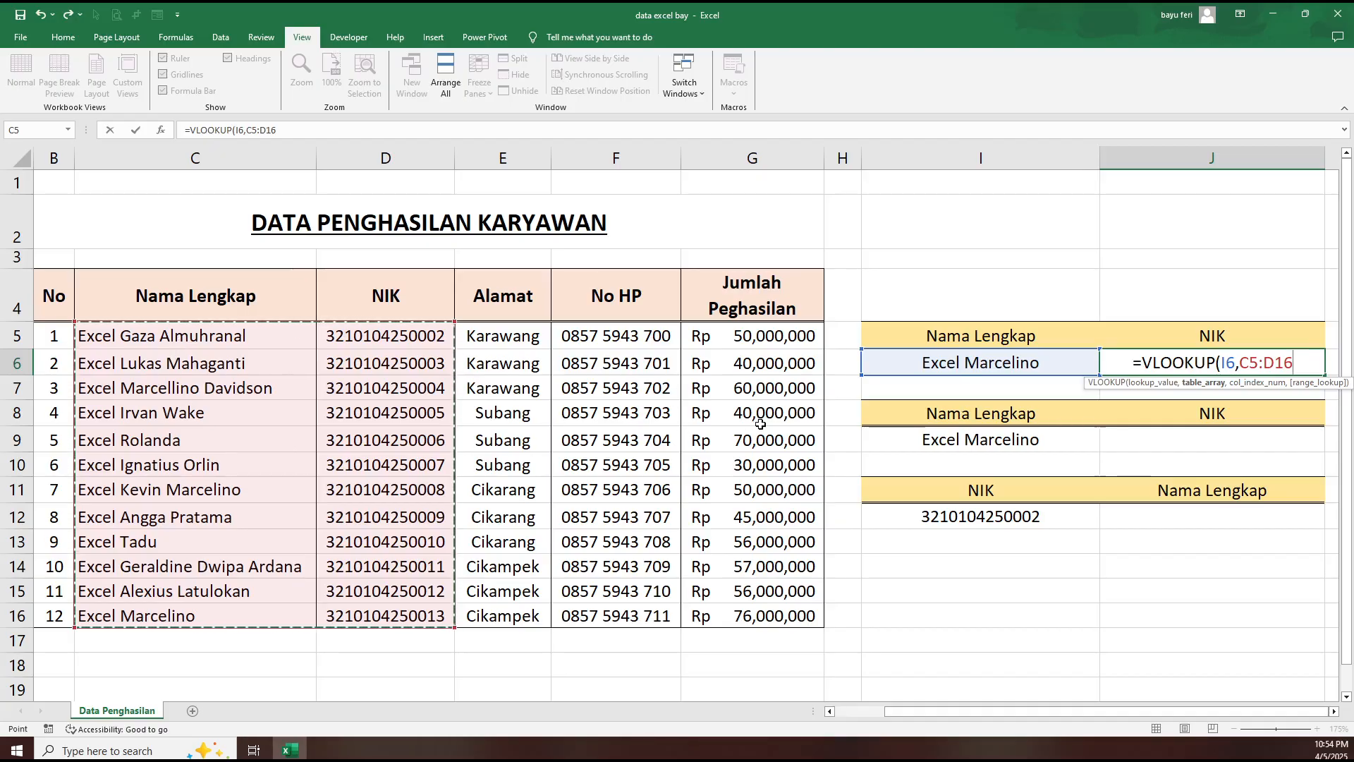
pyautogui.press('F4')
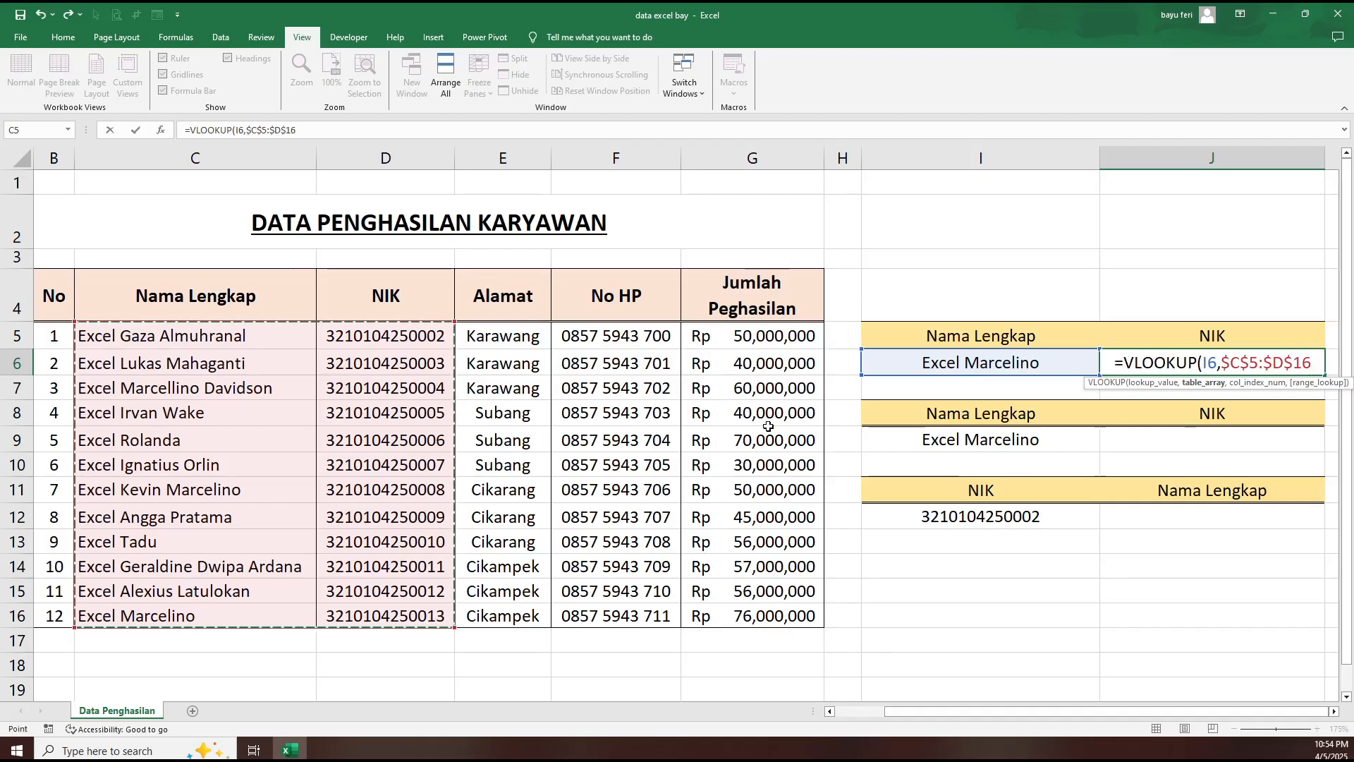
pyautogui.write(',')
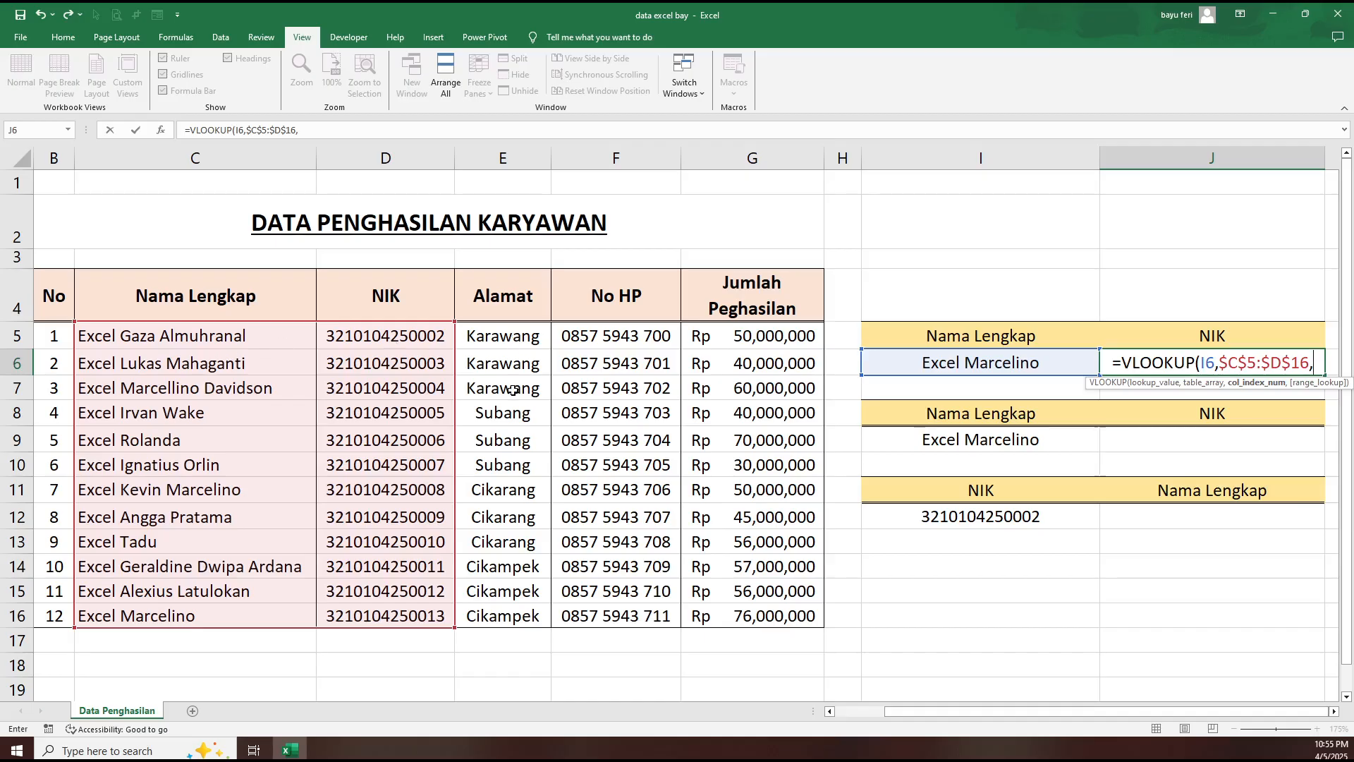
pyautogui.write('2')
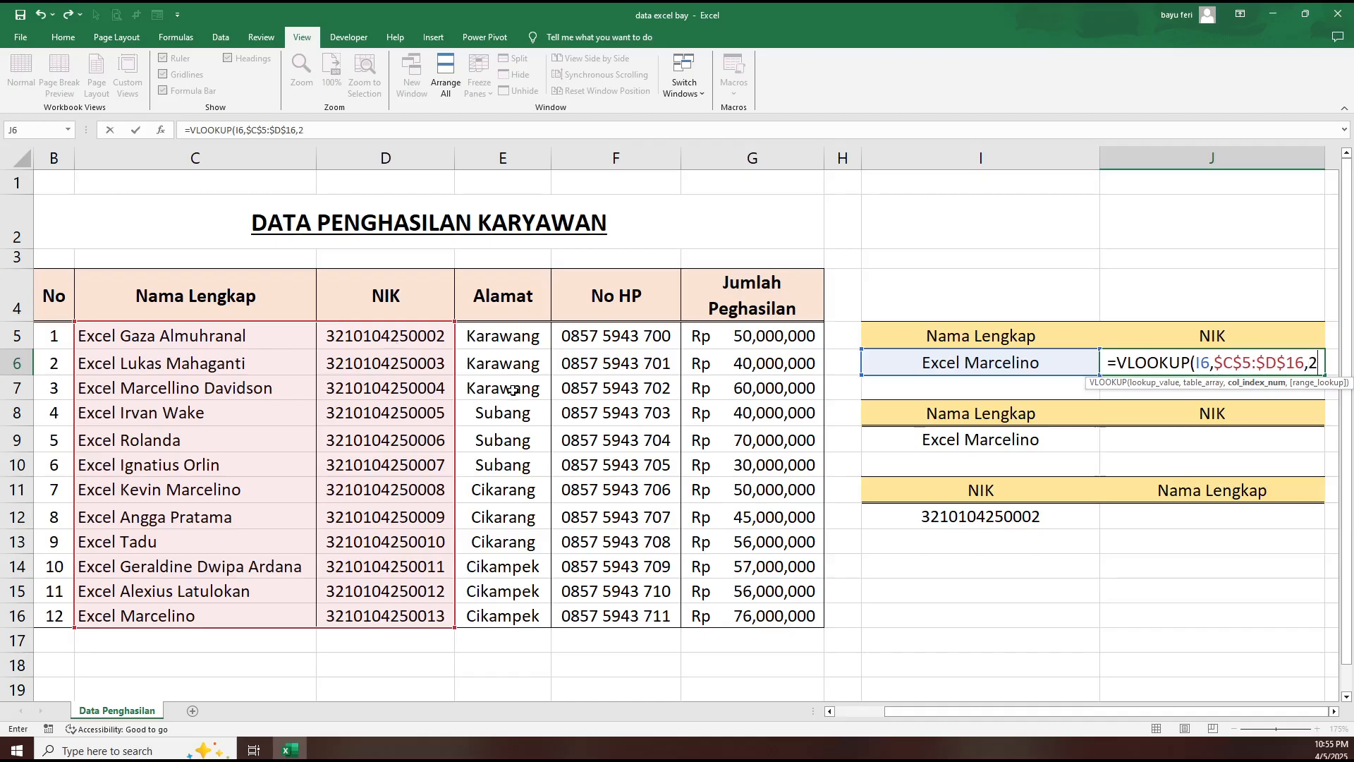
pyautogui.write(',')
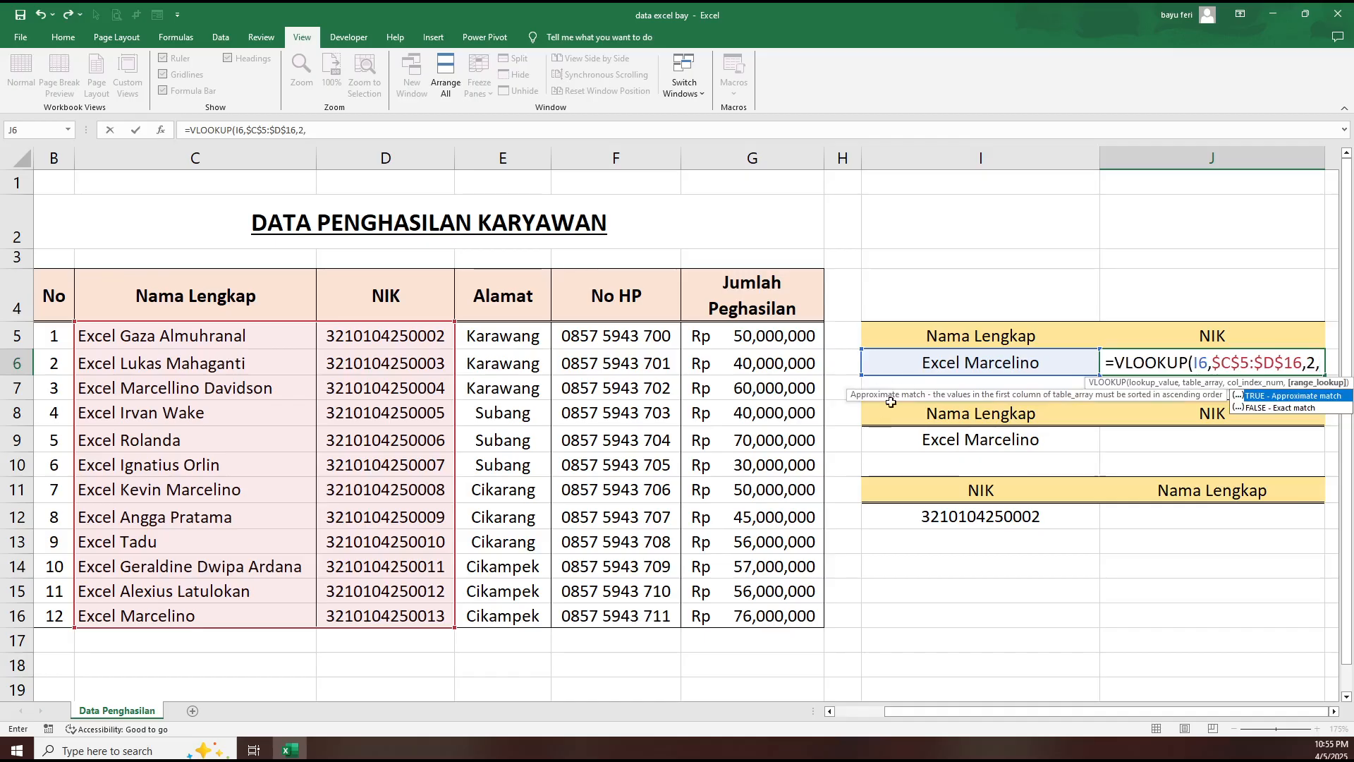
pyautogui.doubleClick(1263, 408)
pyautogui.write(')')
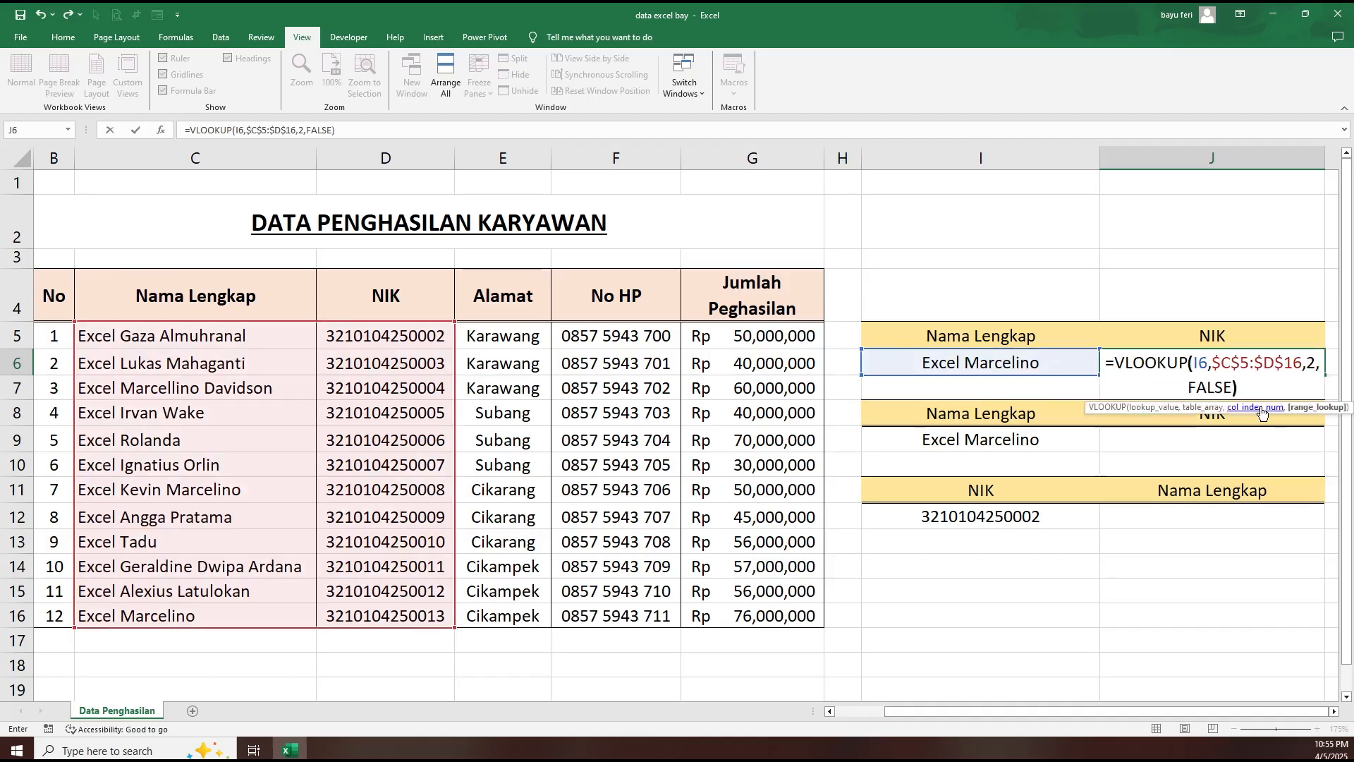
pyautogui.press('Return')
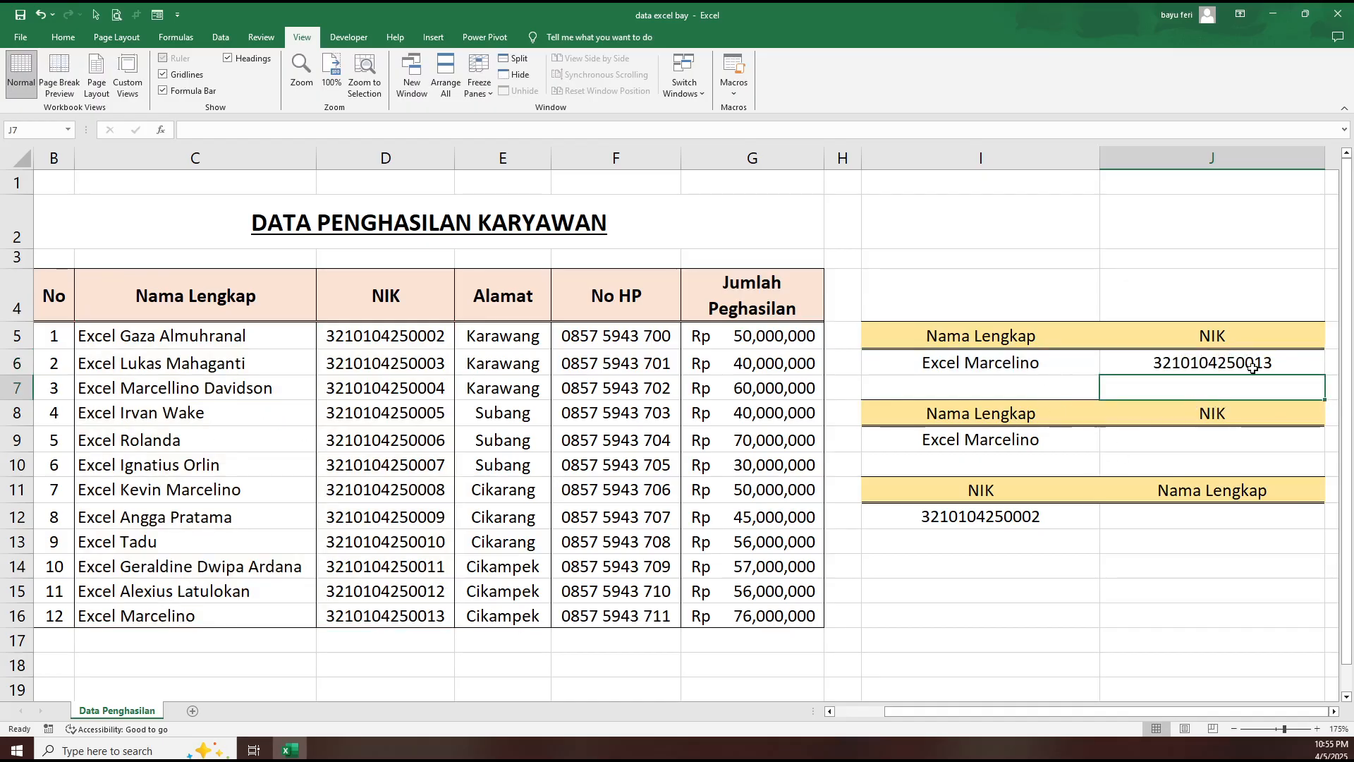
# - Set the name in I6 to employee number 9 from its list and check the NIK lookup in J6
pyautogui.click(1092, 367)
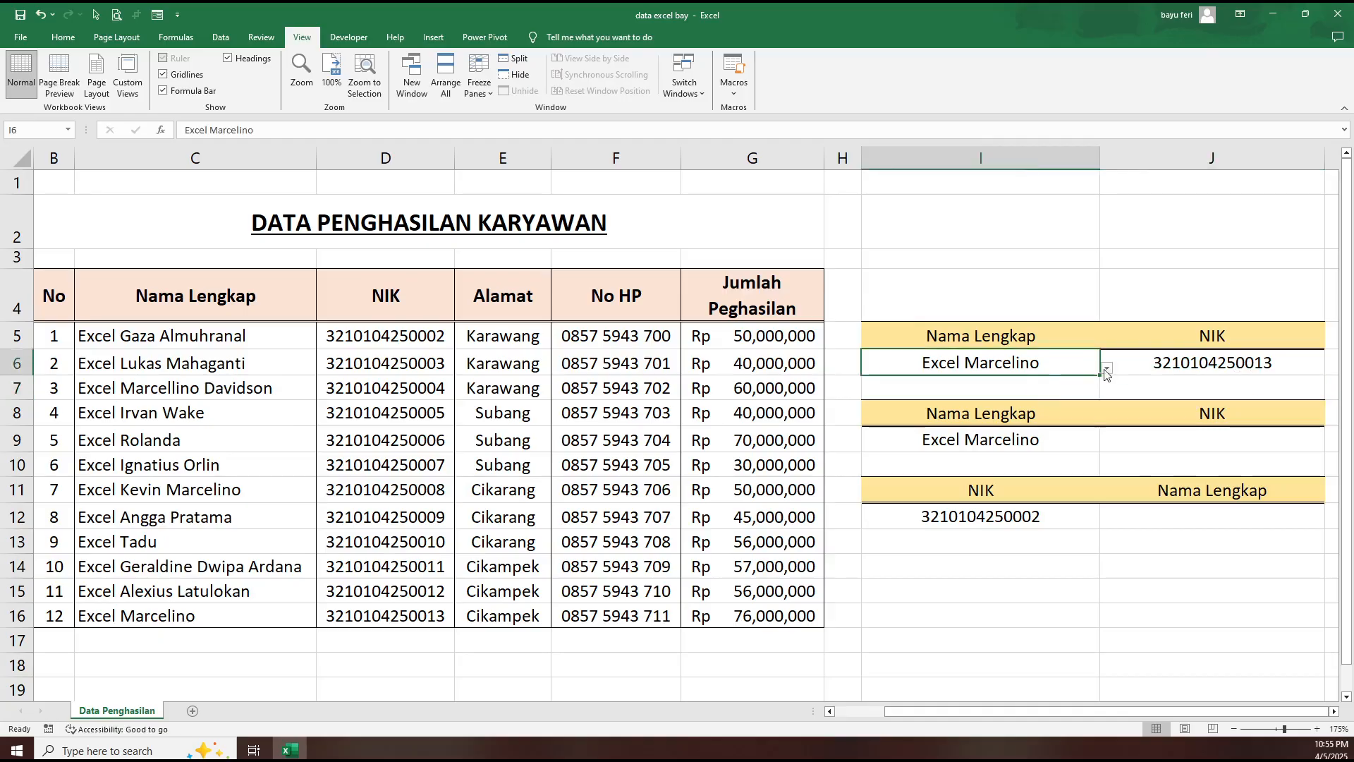
pyautogui.click(1107, 370)
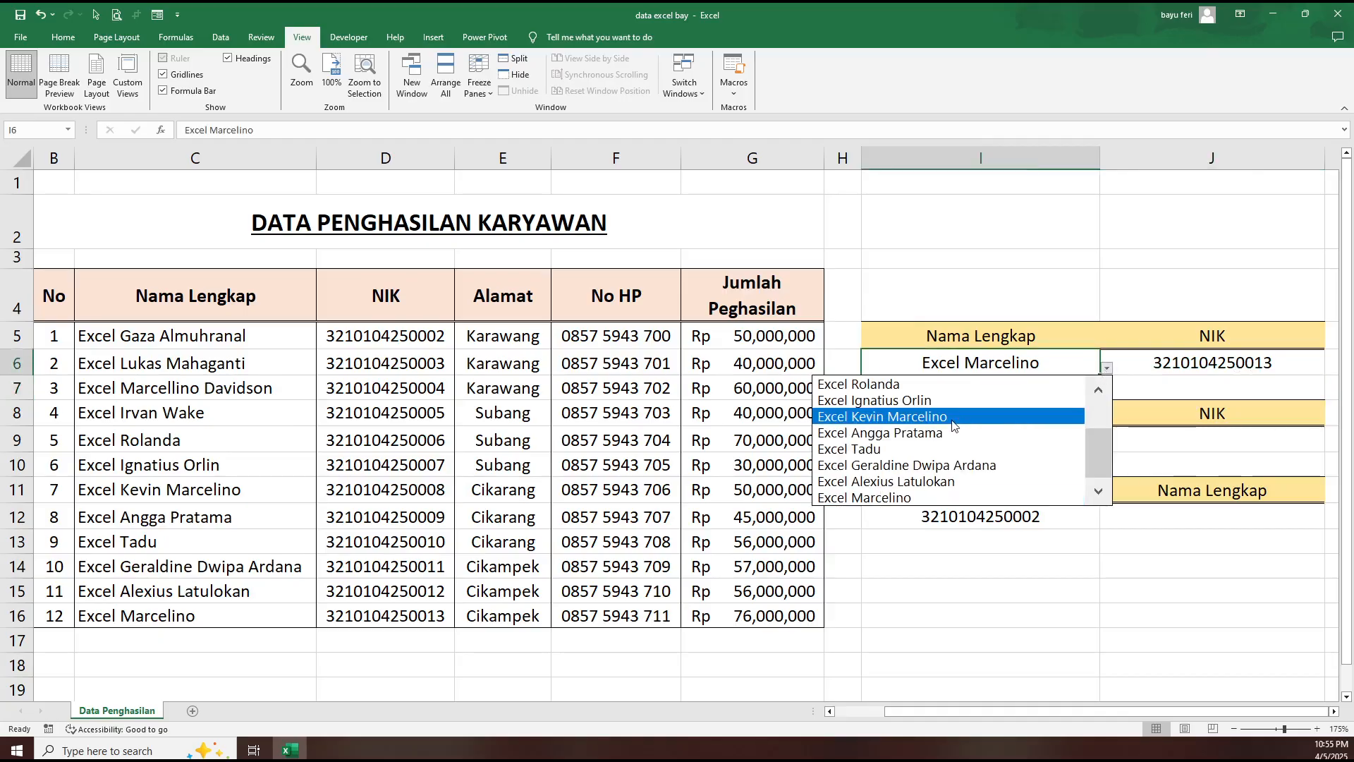
pyautogui.click(906, 452)
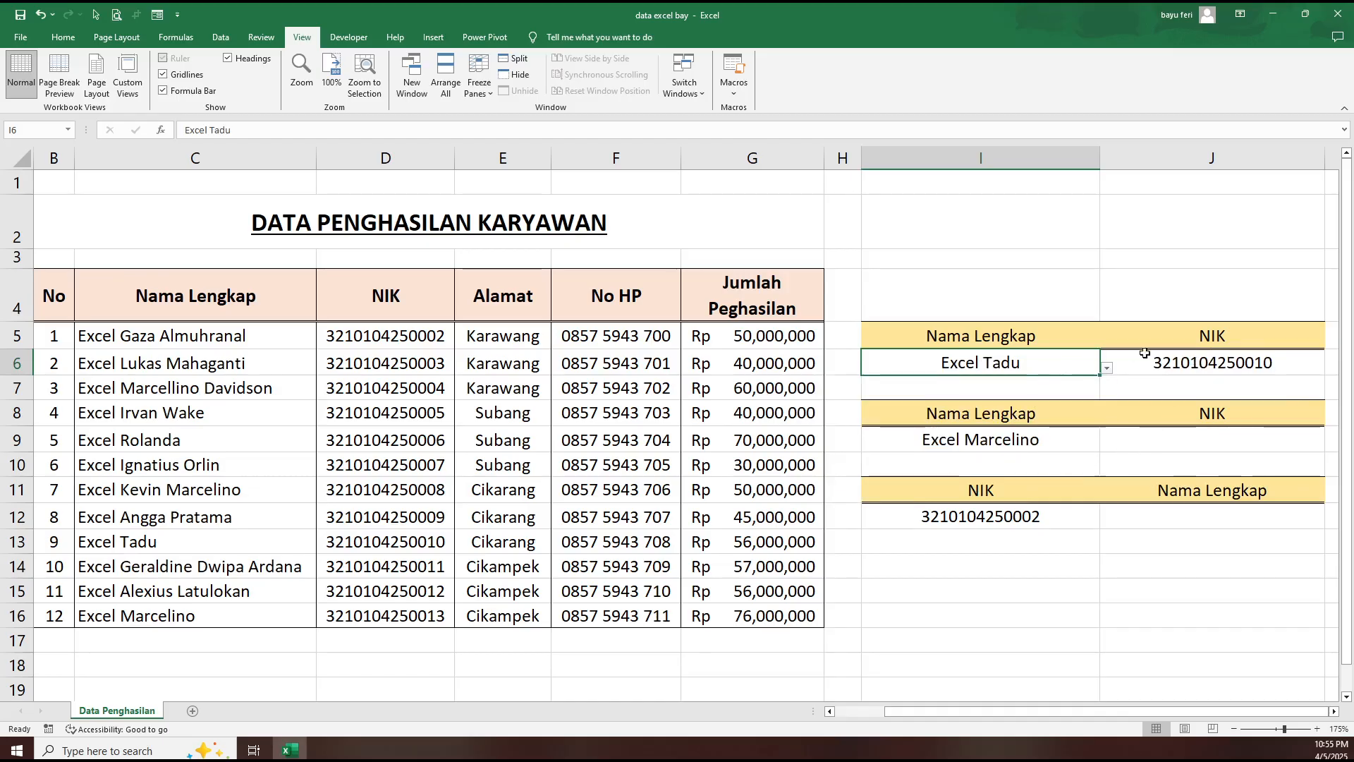
pyautogui.click(1180, 361)
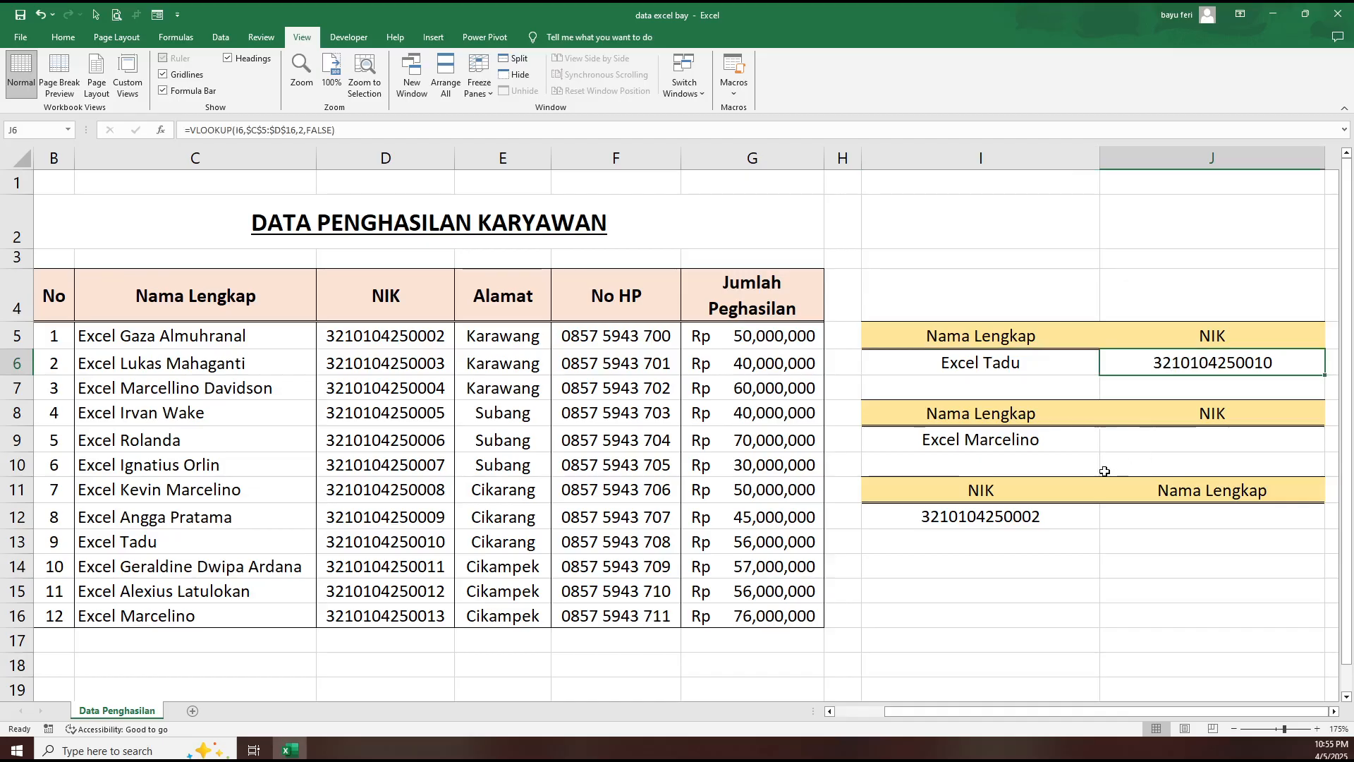
# - Insert a blank column before the NIK column in the employee table
pyautogui.click(1151, 443)
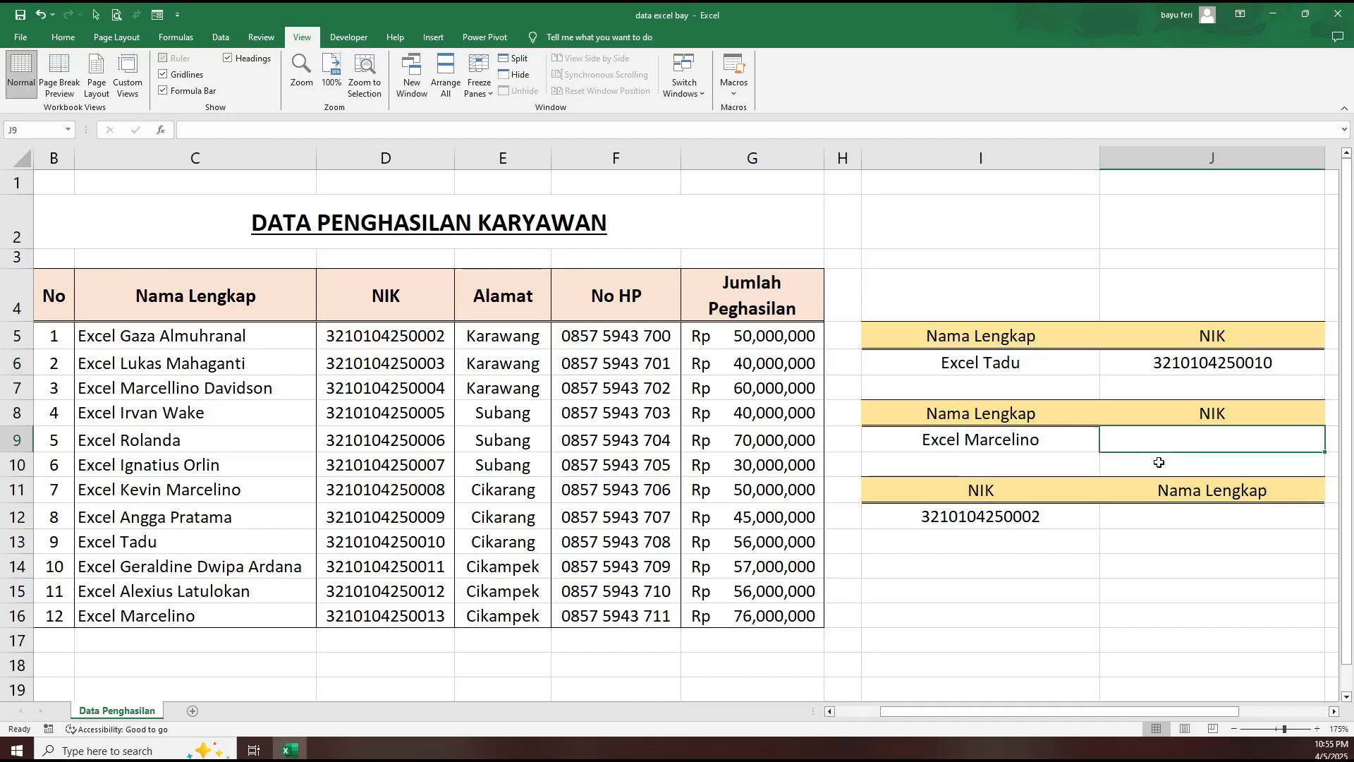
pyautogui.click(533, 421)
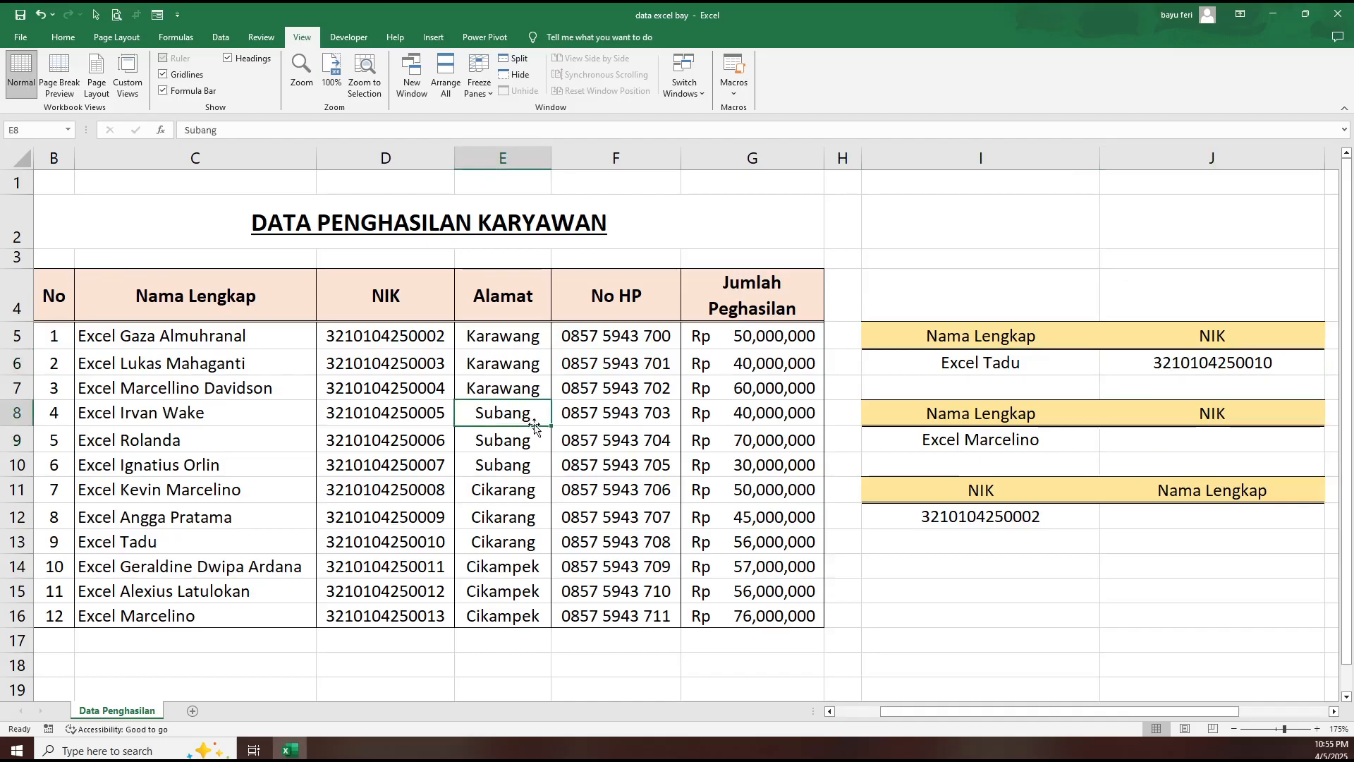
pyautogui.click(376, 155)
pyautogui.rightClick(375, 155)
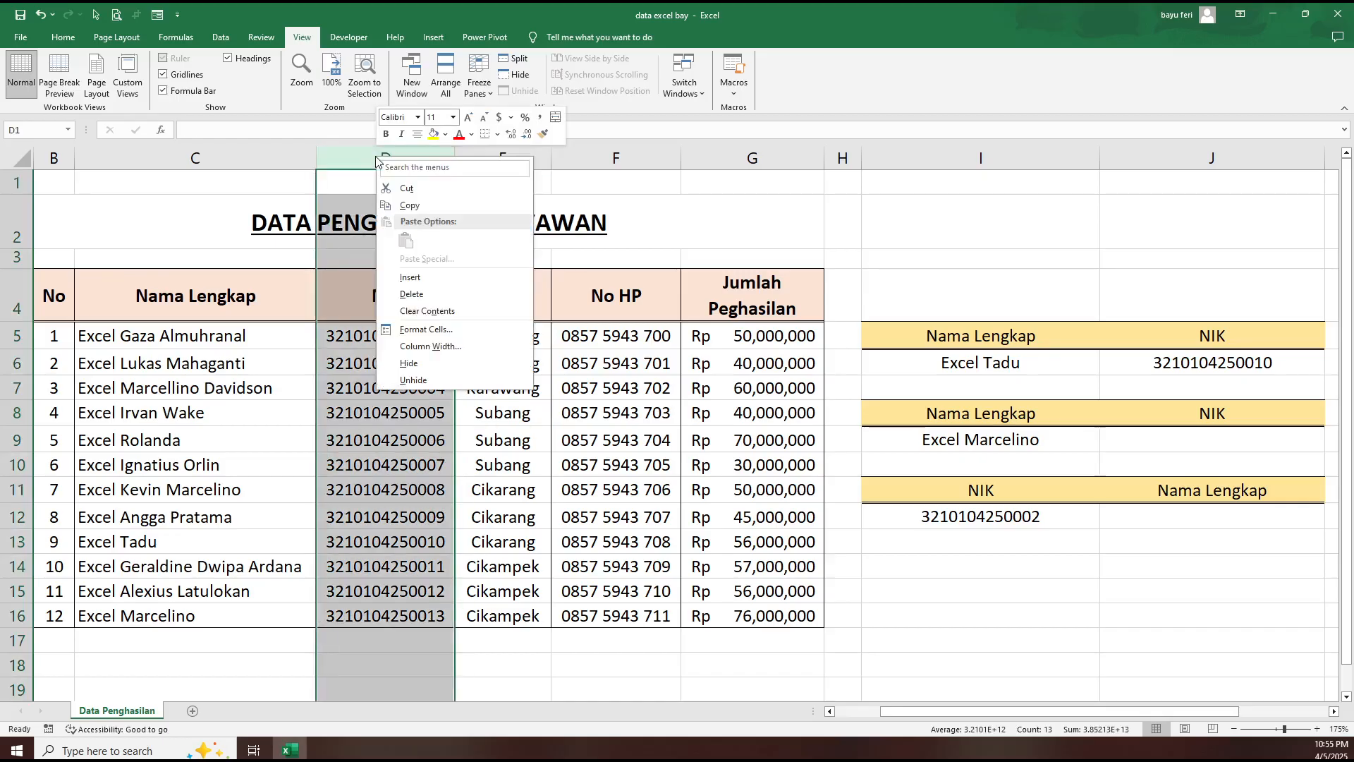
pyautogui.click(418, 277)
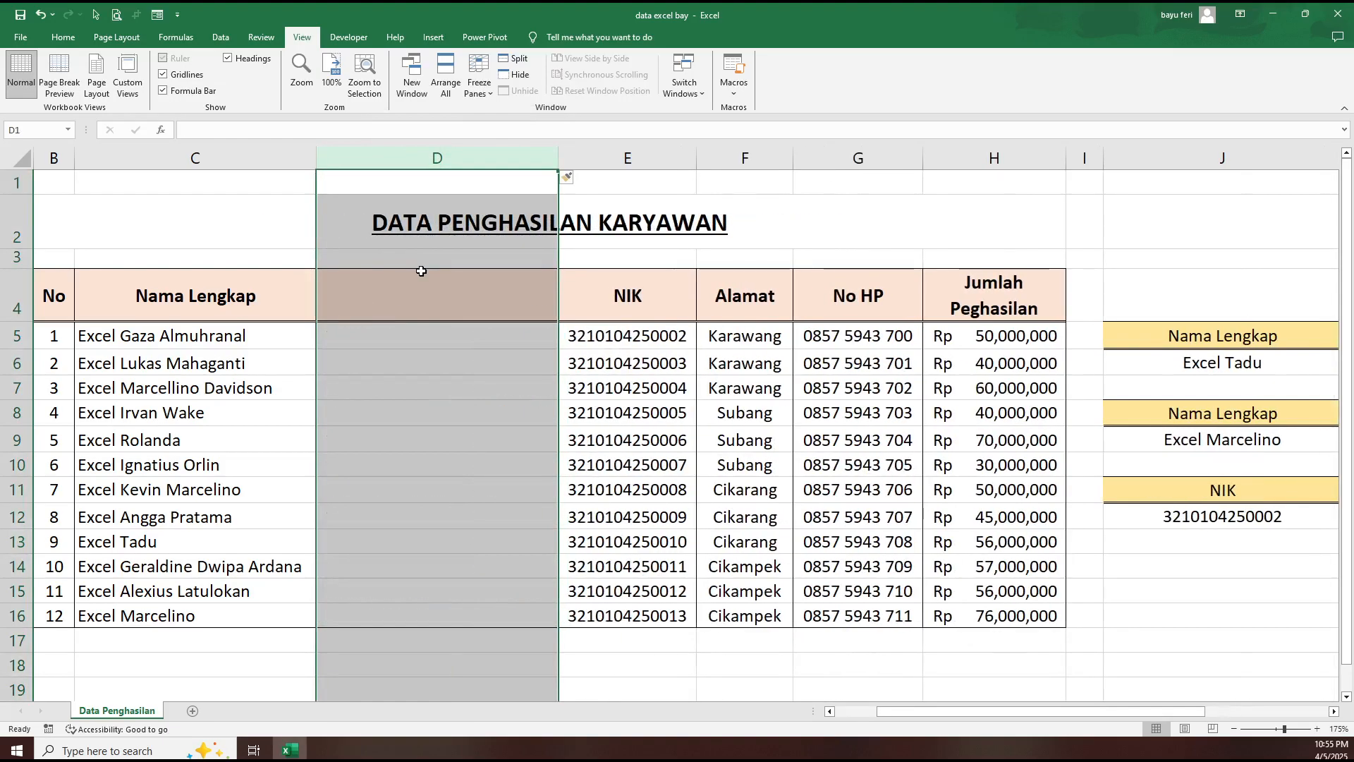
# - Give the new column D the heading "Jenis kelamin" in D4 and narrow the column
pyautogui.click(436, 337)
pyautogui.click(426, 303)
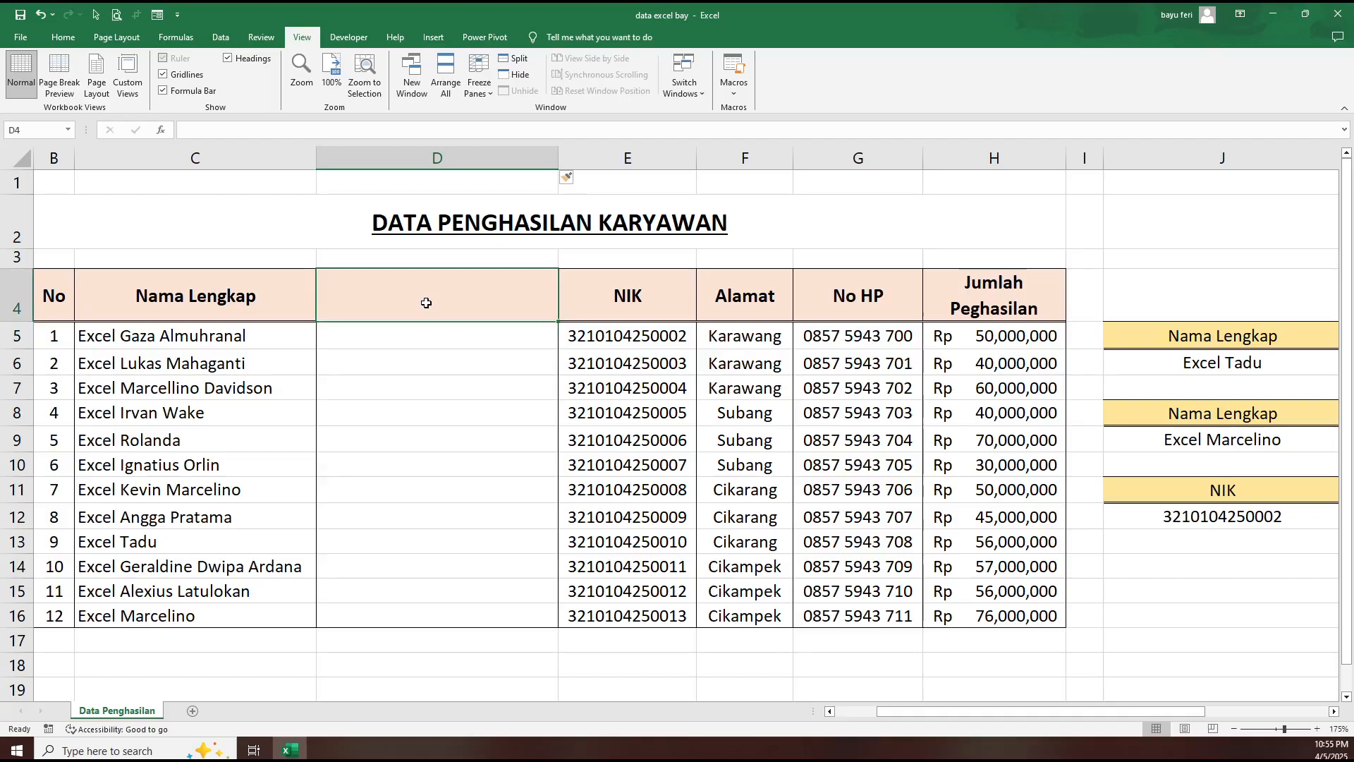
pyautogui.write('J')
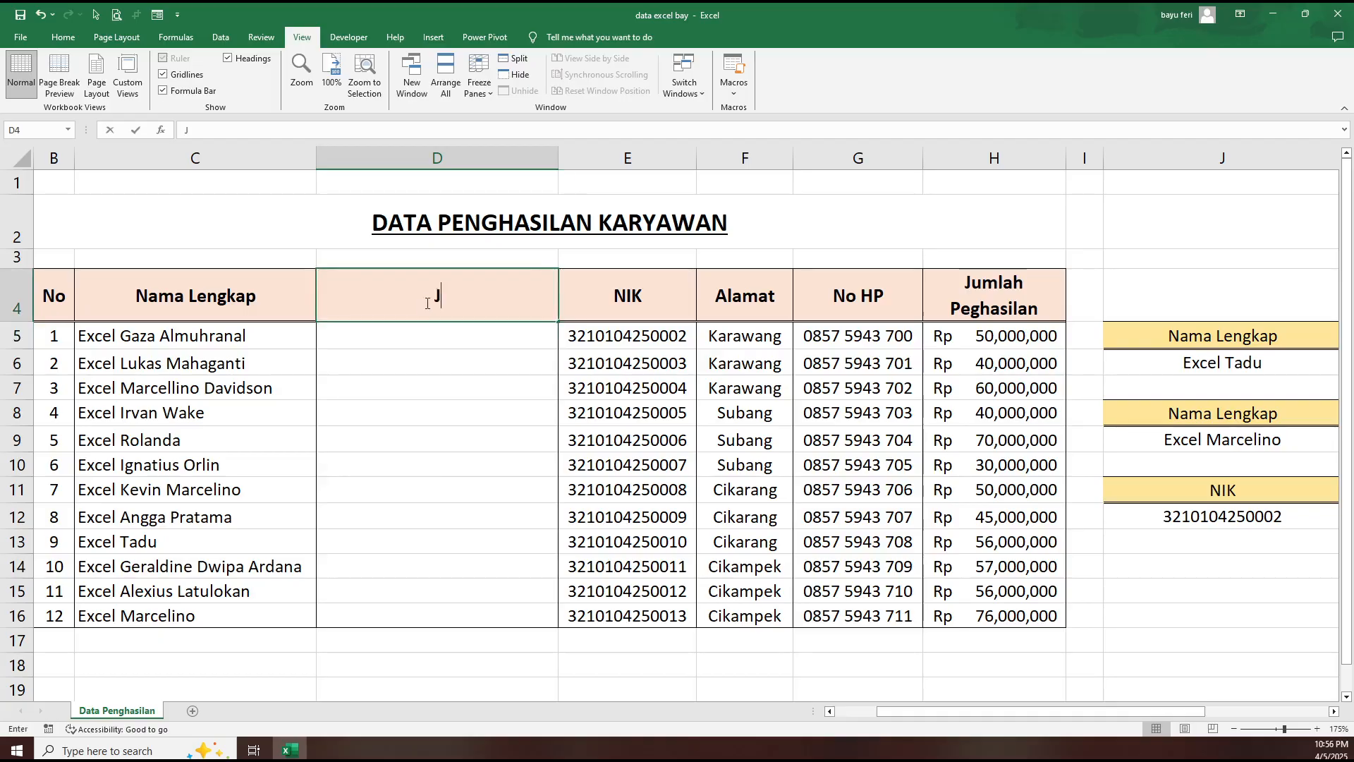
pyautogui.write('enis kelamin')
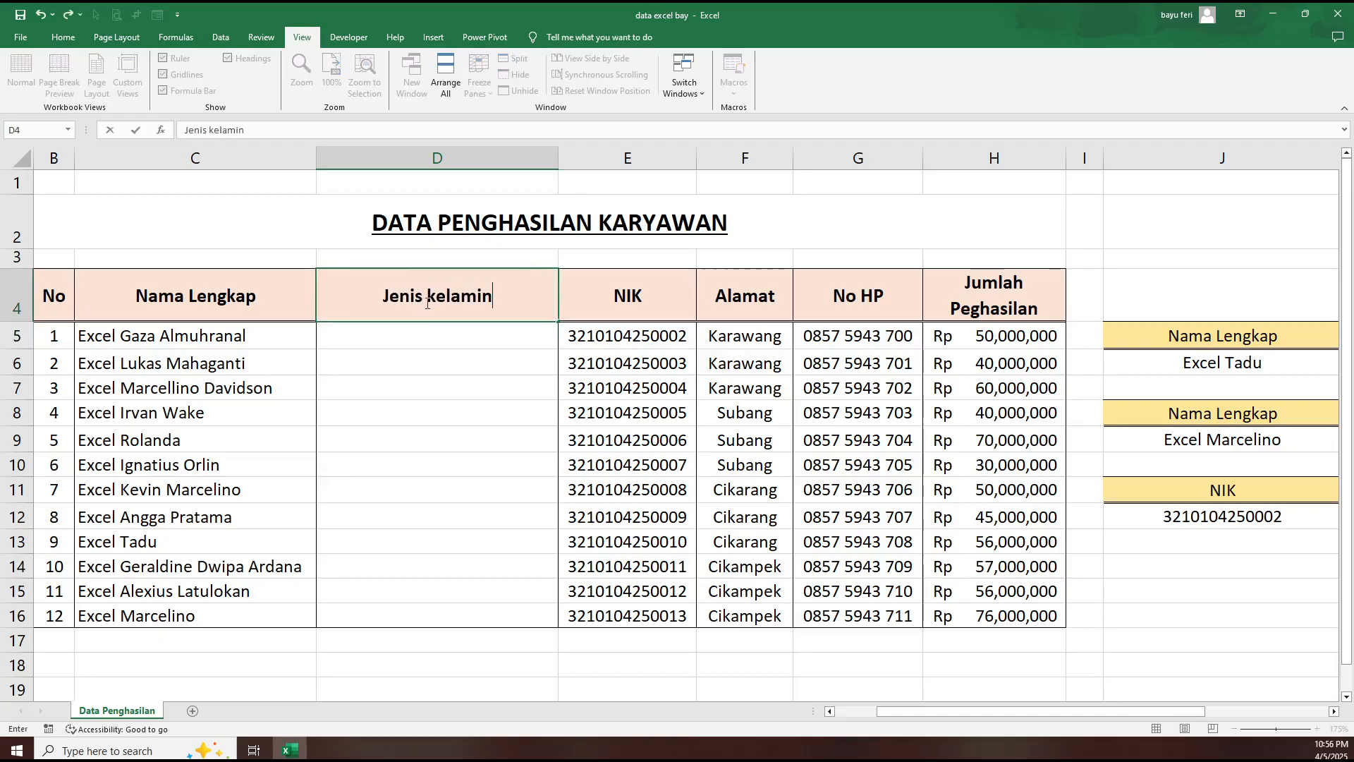
pyautogui.press('Return')
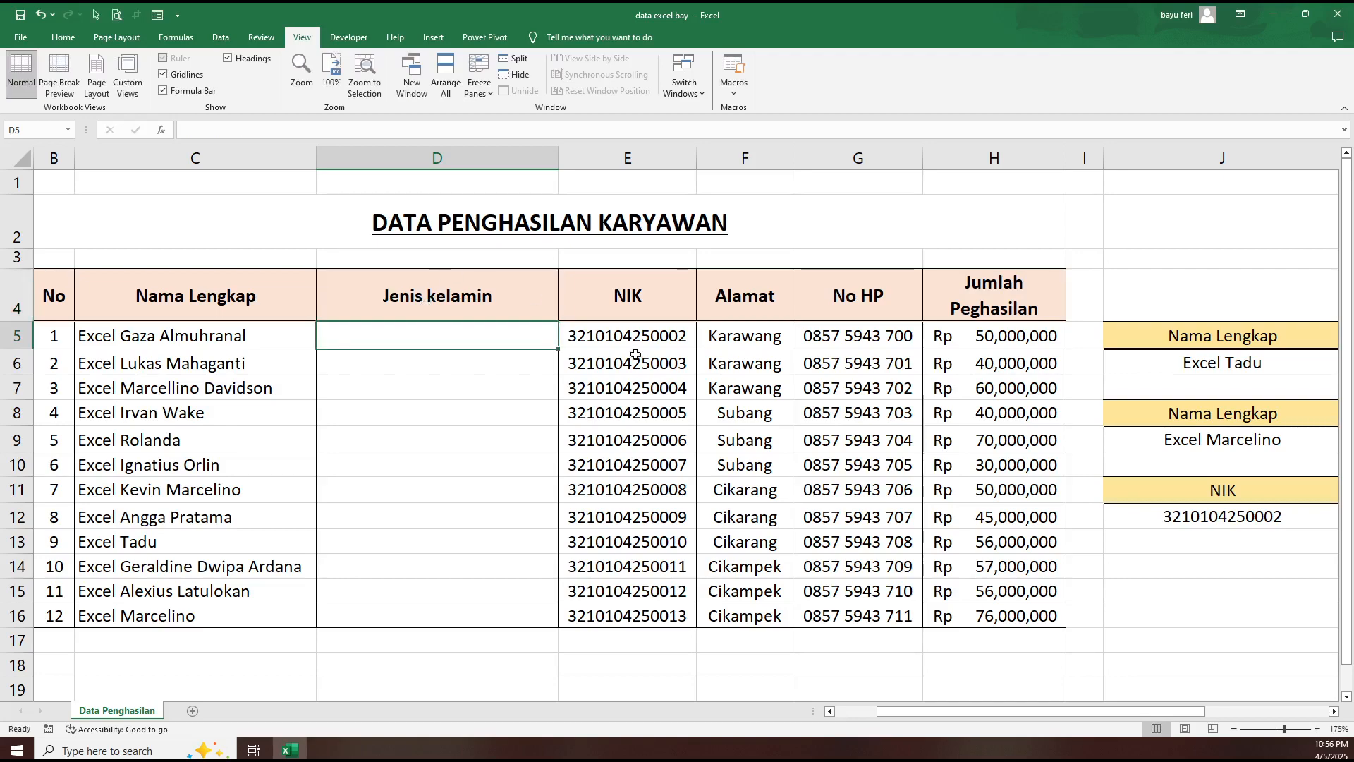
pyautogui.moveTo(558, 158); pyautogui.dragTo(474, 158)
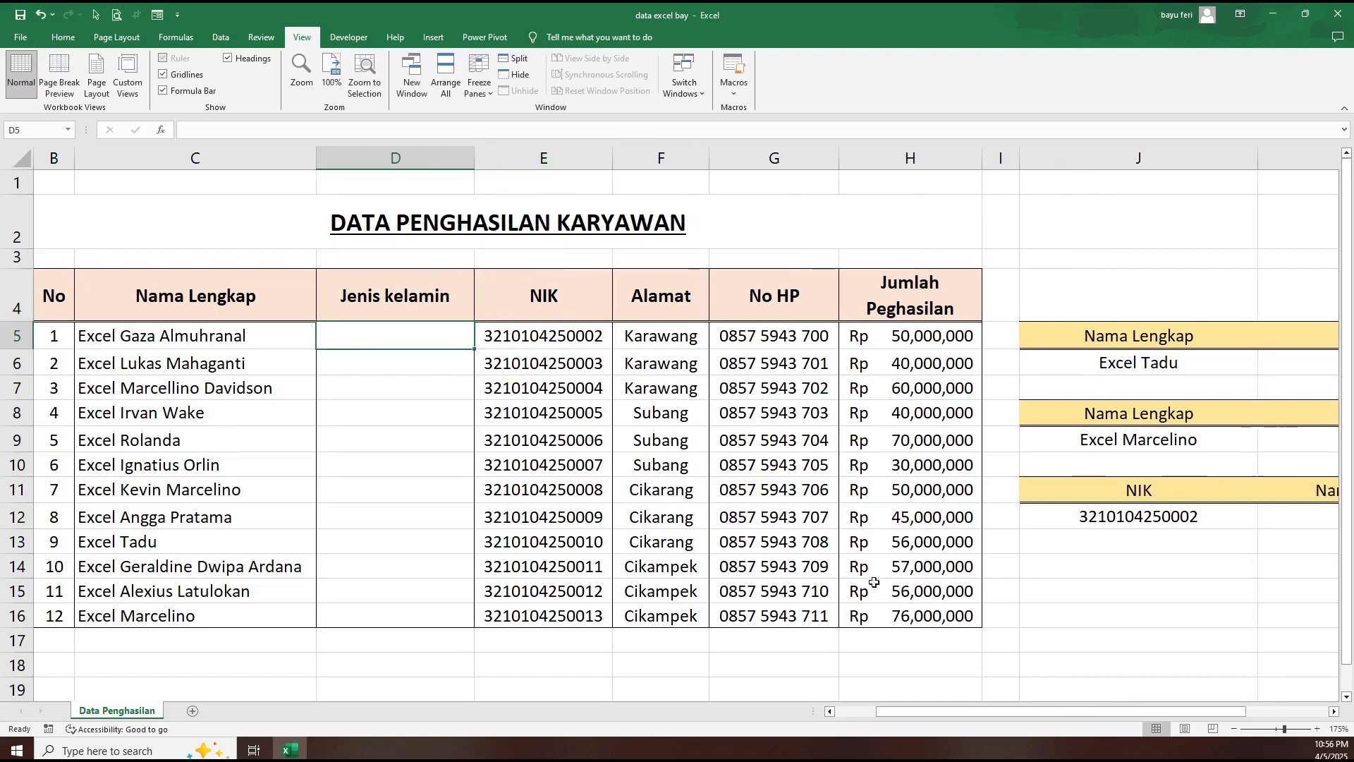
# - Examine the VLOOKUP formula in K6 and the empty Jenis kelamin cells within its table range
pyautogui.moveTo(1016, 711); pyautogui.dragTo(1101, 709)
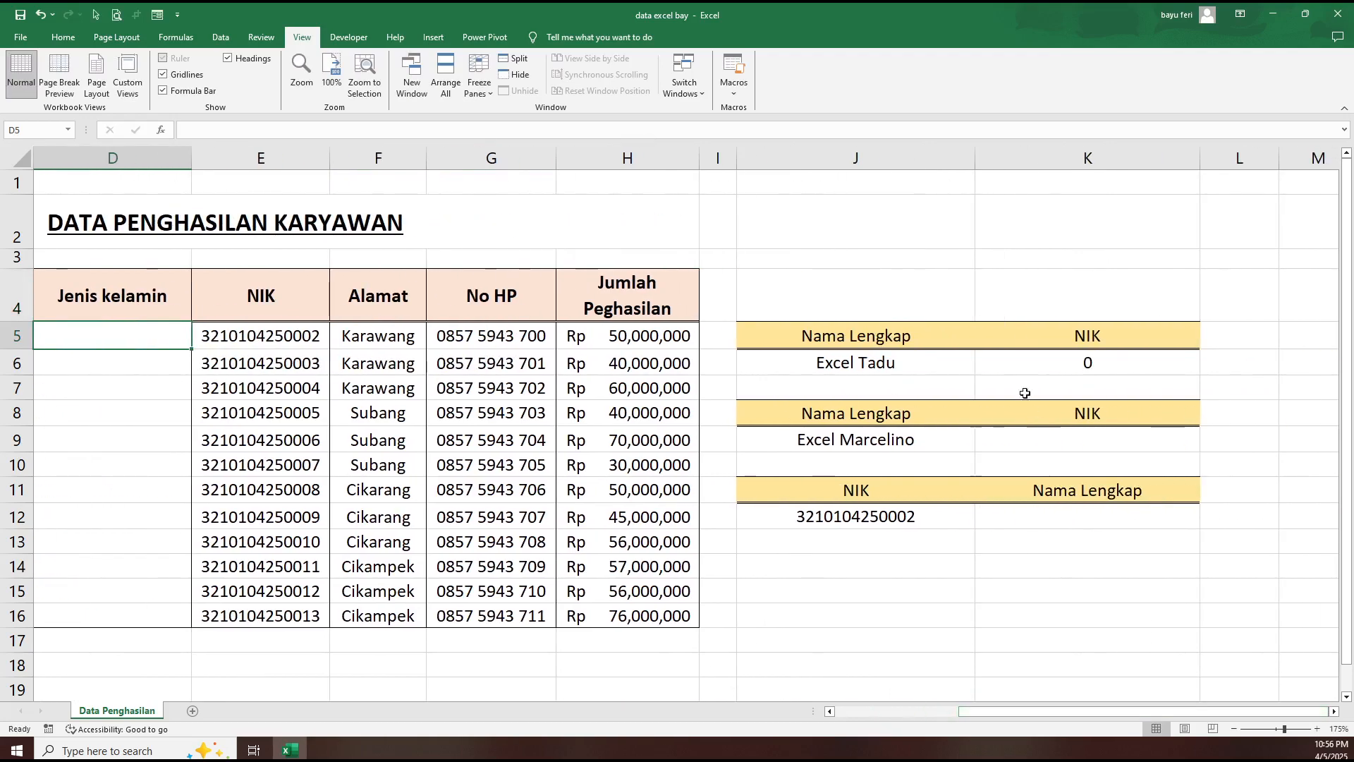
pyautogui.click(1050, 363)
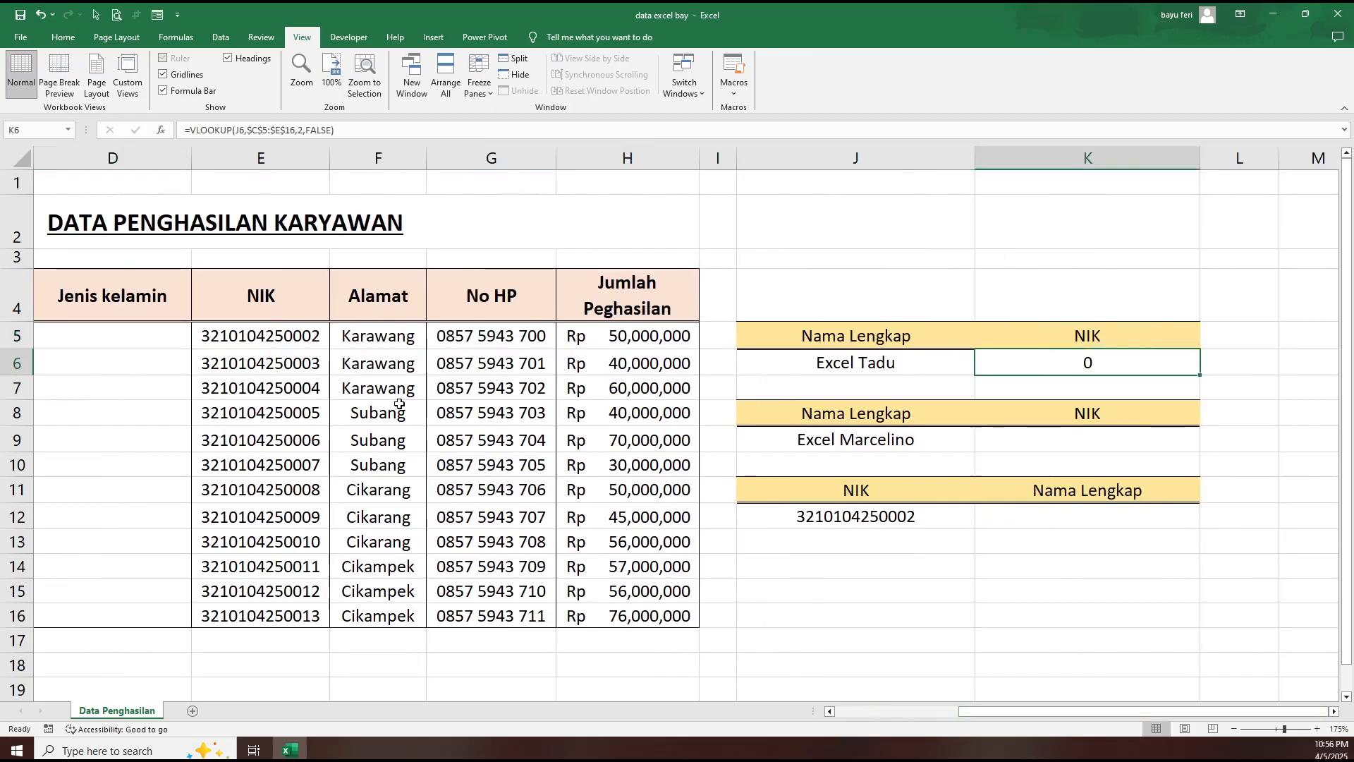
pyautogui.click(139, 339)
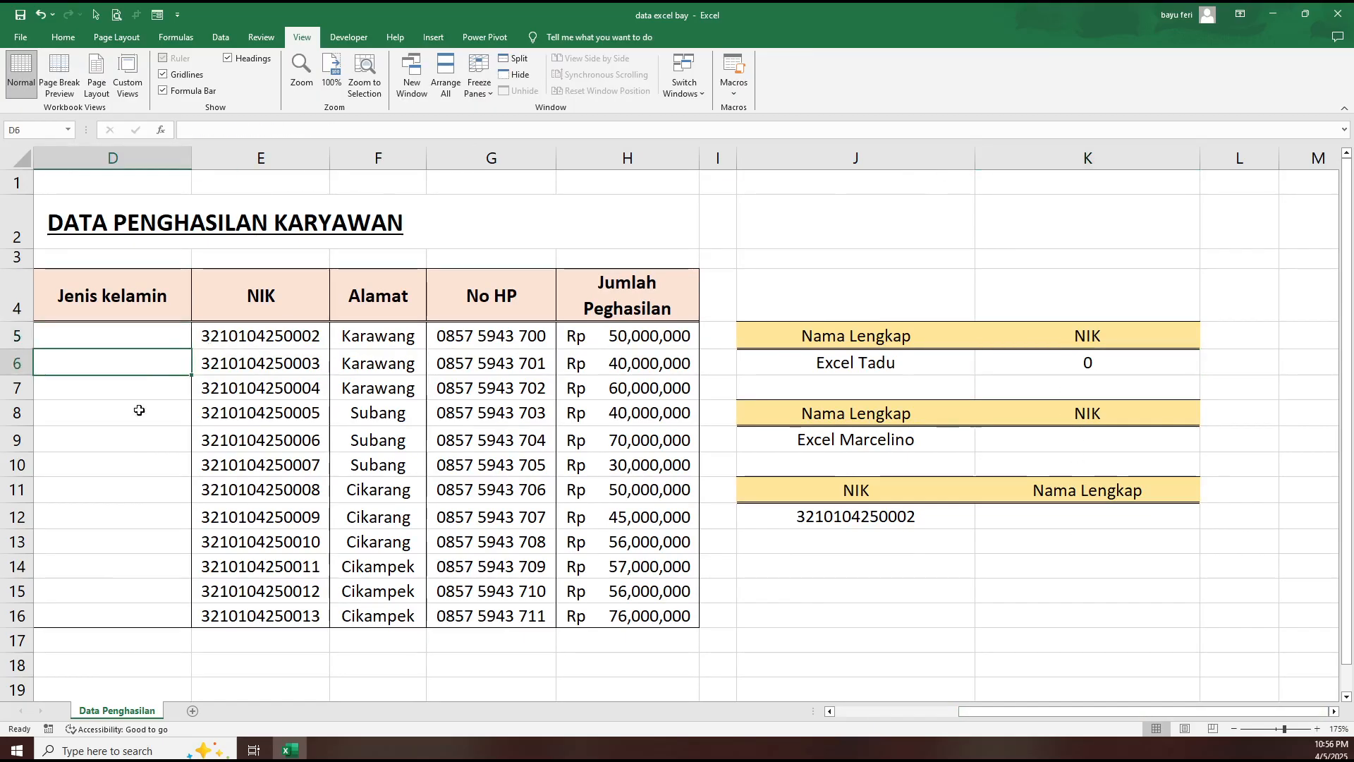
pyautogui.press('Down')
pyautogui.press('Down')
pyautogui.press('Down')
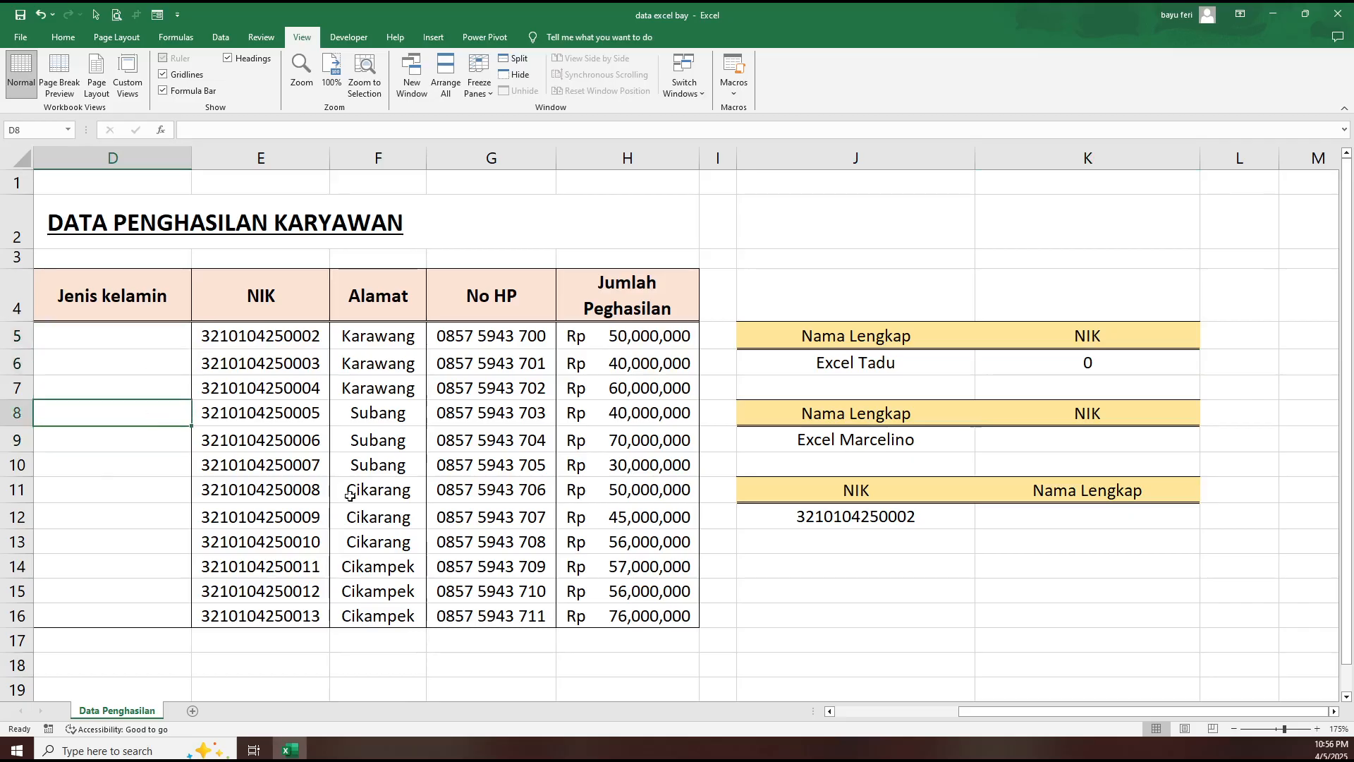
# - Copy the VLOOKUP formula from K6 into the NIK cell K9
pyautogui.moveTo(987, 711); pyautogui.dragTo(1023, 705)
pyautogui.click(1027, 436)
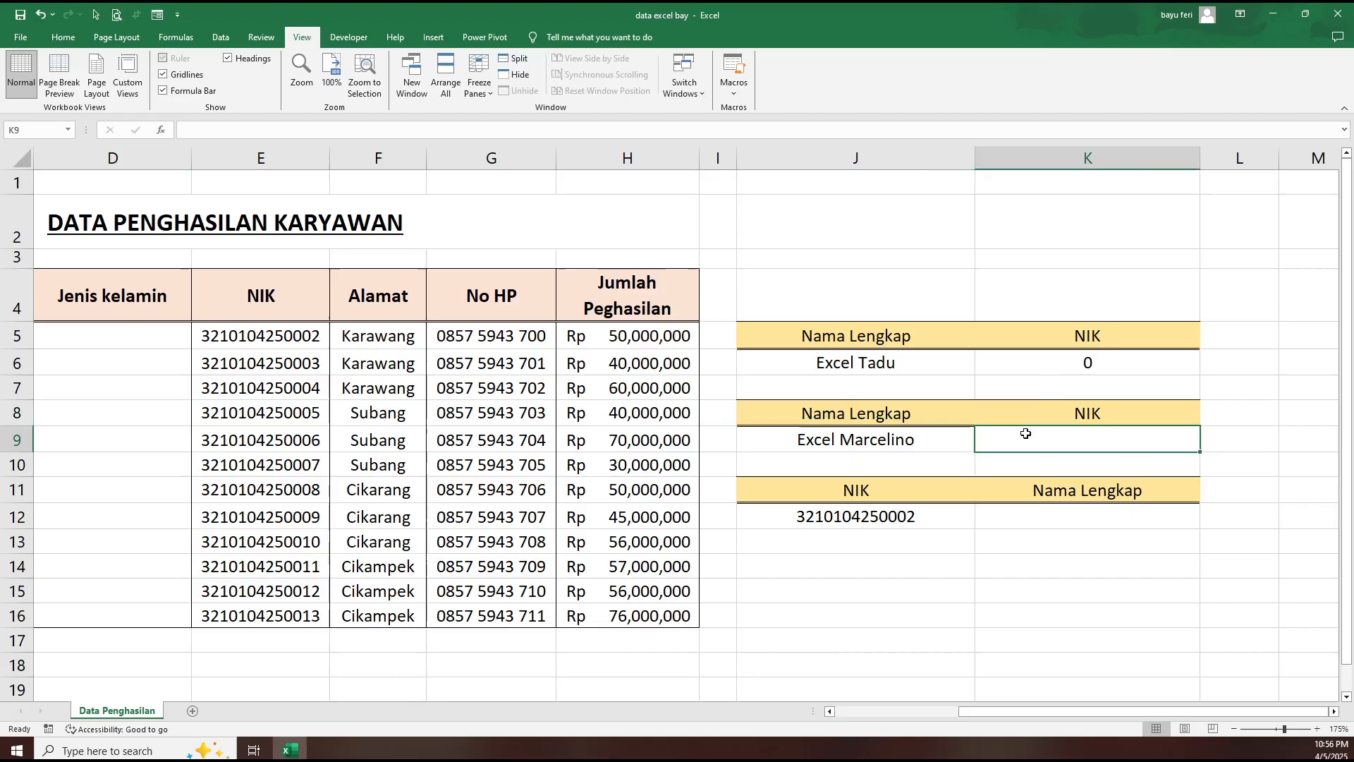
pyautogui.click(1031, 366)
pyautogui.moveTo(338, 131); pyautogui.dragTo(163, 131)
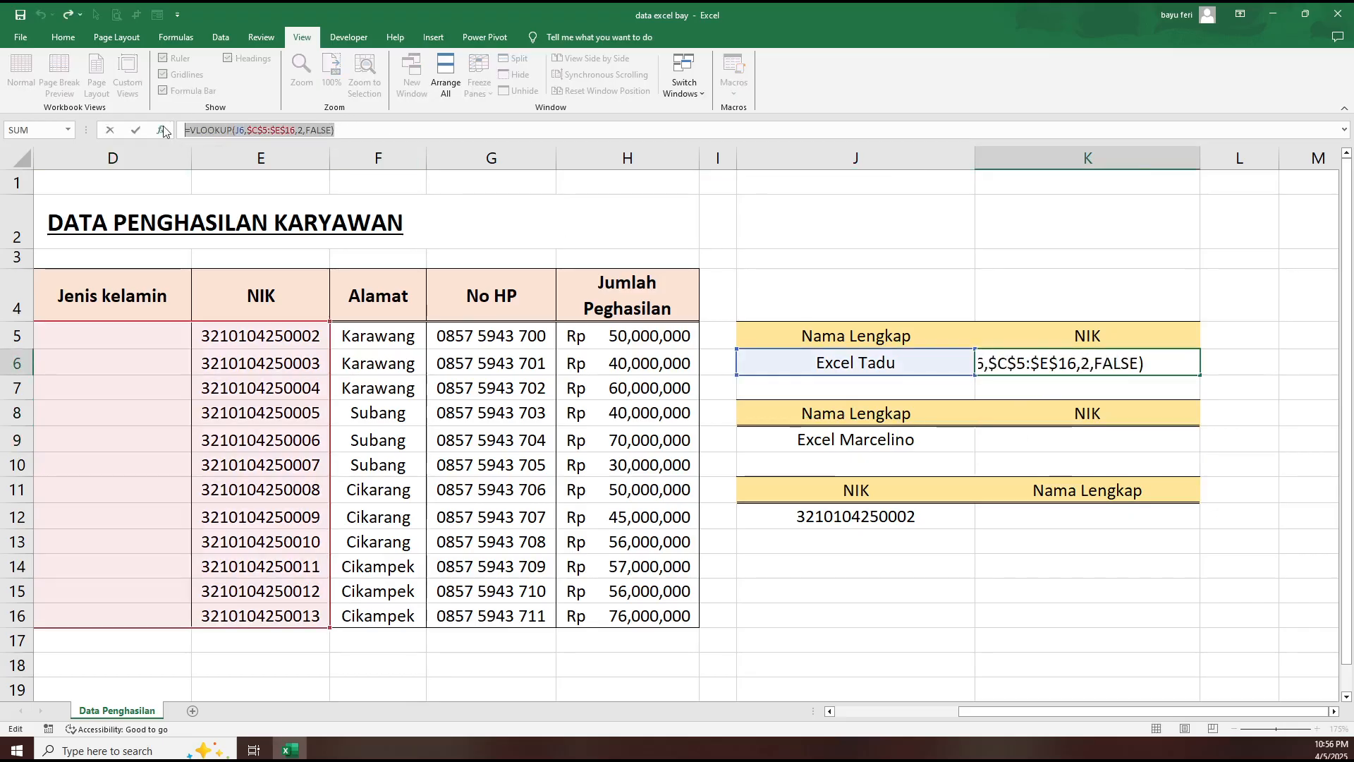
pyautogui.click(1027, 441)
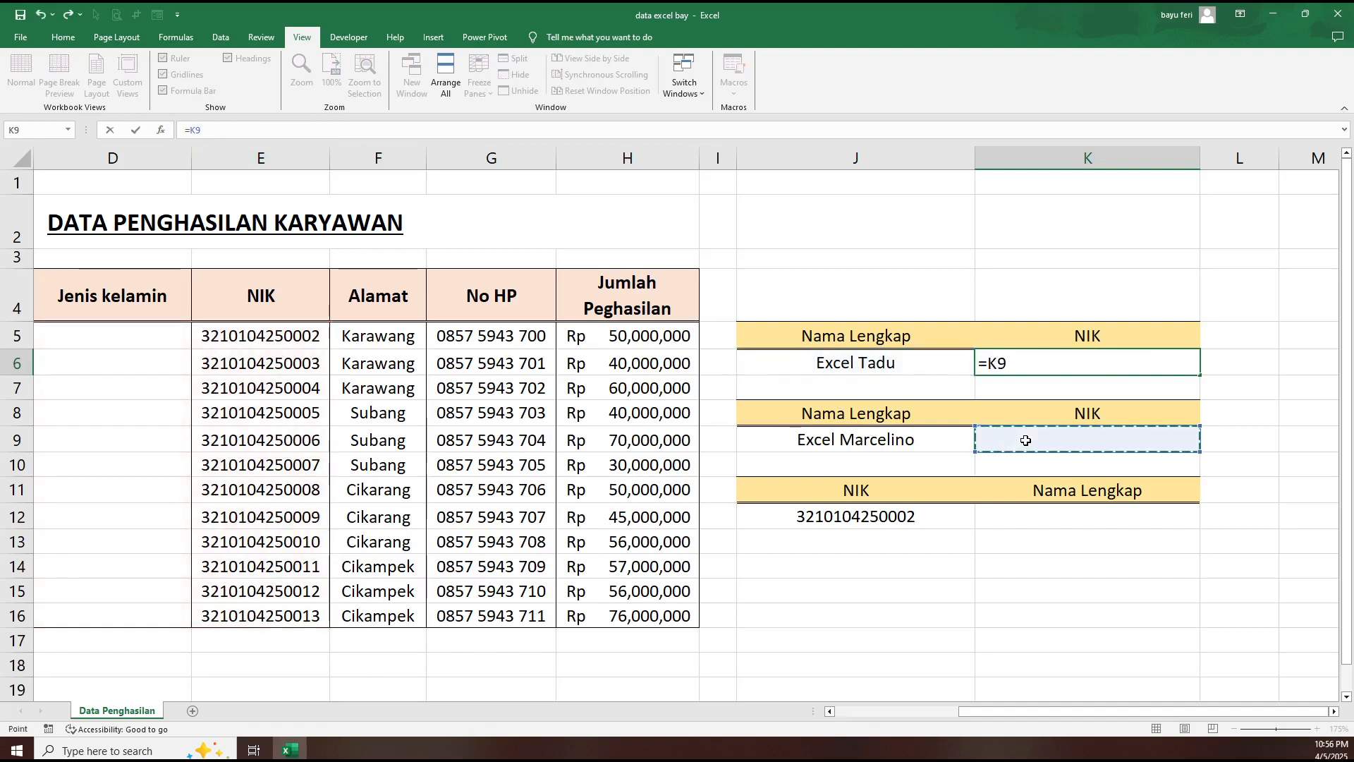
pyautogui.press('Return')
pyautogui.click(1026, 441)
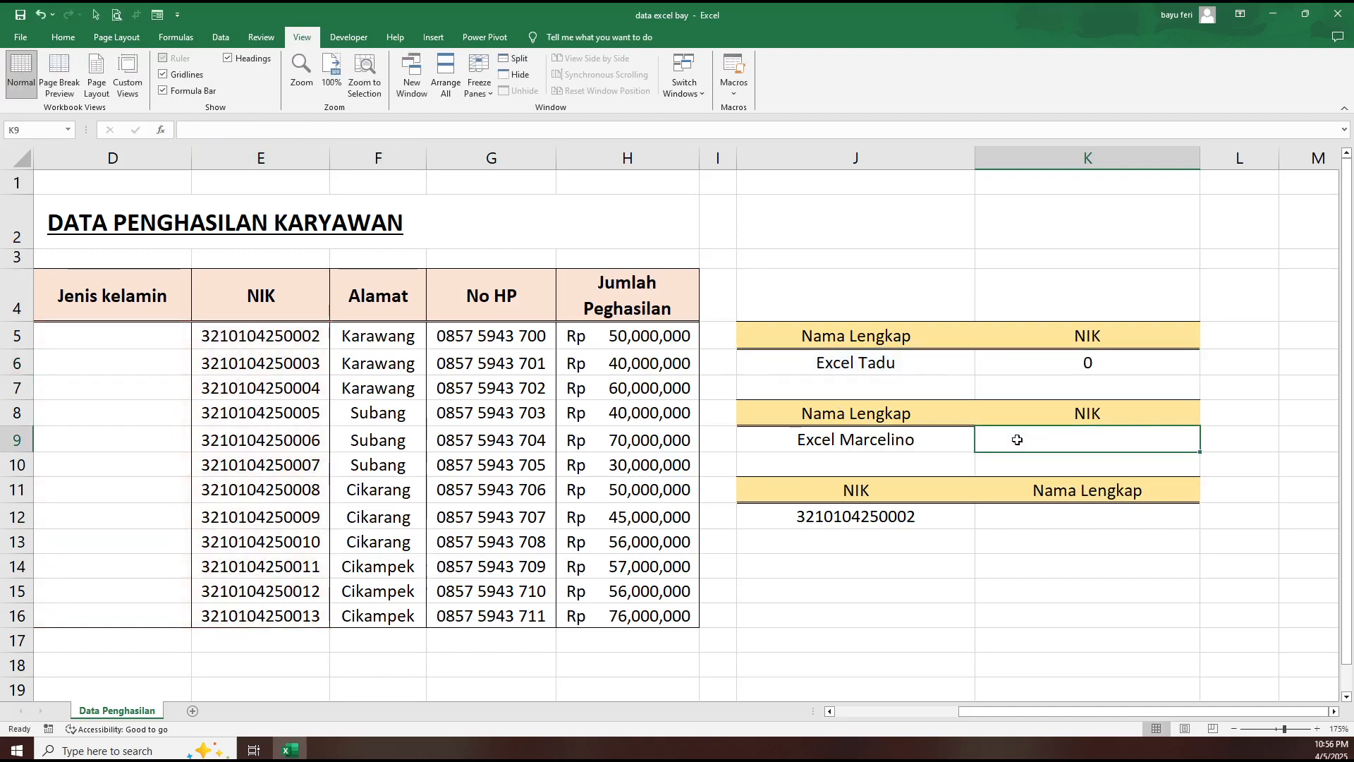
pyautogui.click(430, 131)
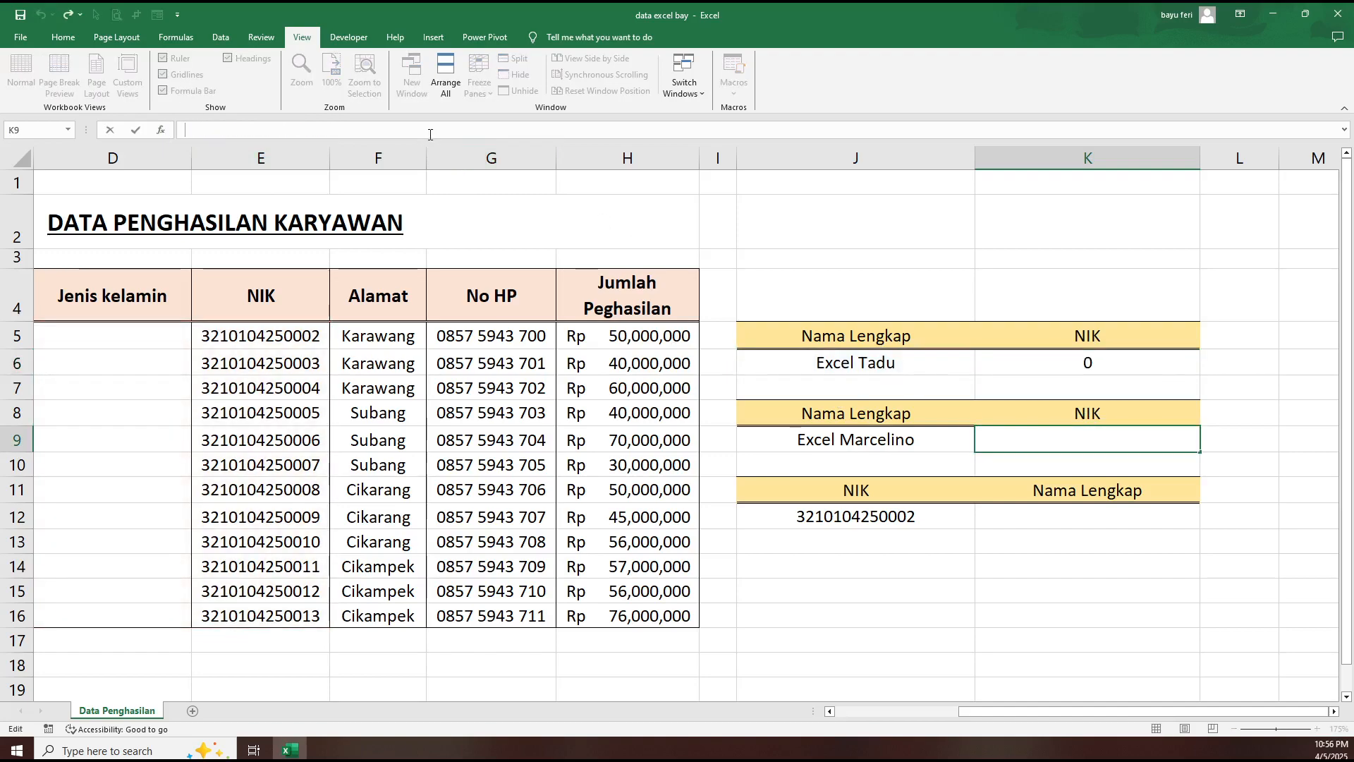
pyautogui.hotkey('ctrl', 'v')
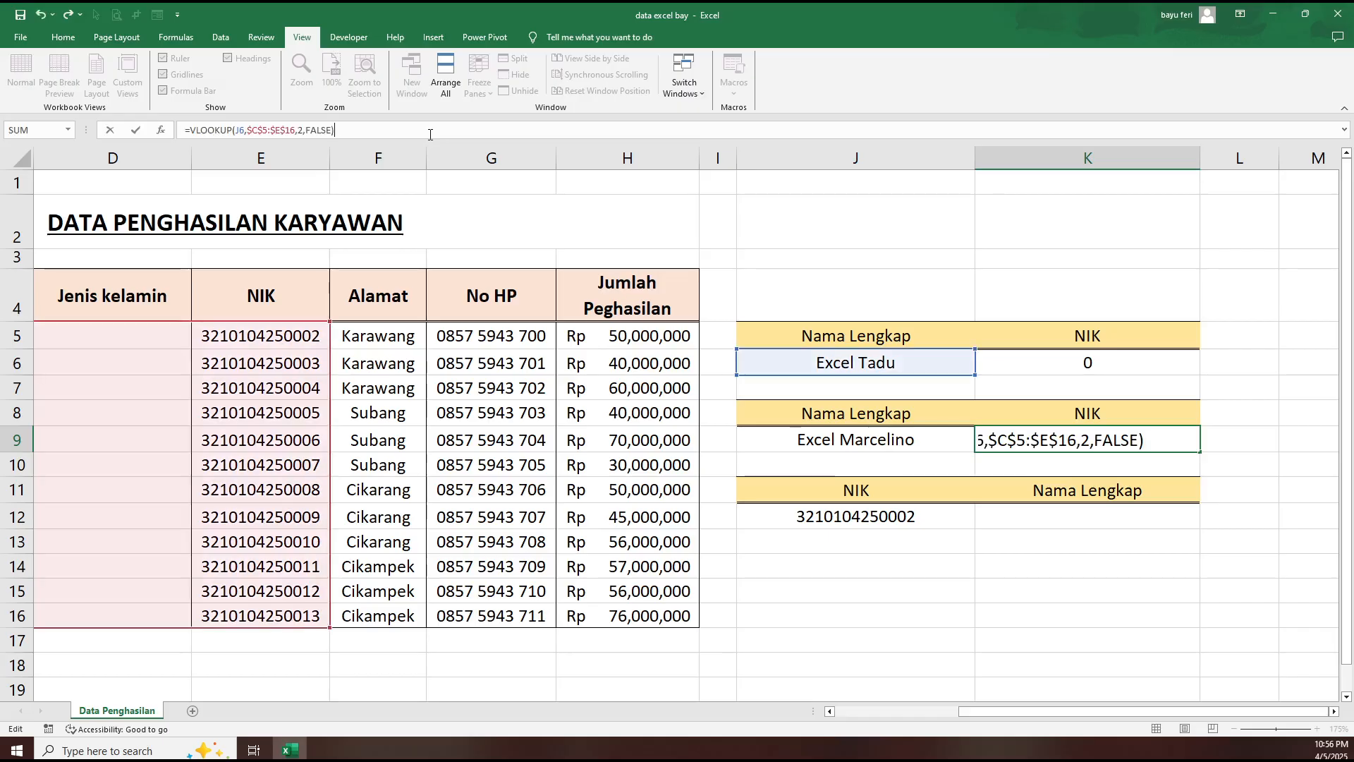
pyautogui.press('Return')
pyautogui.click(1134, 441)
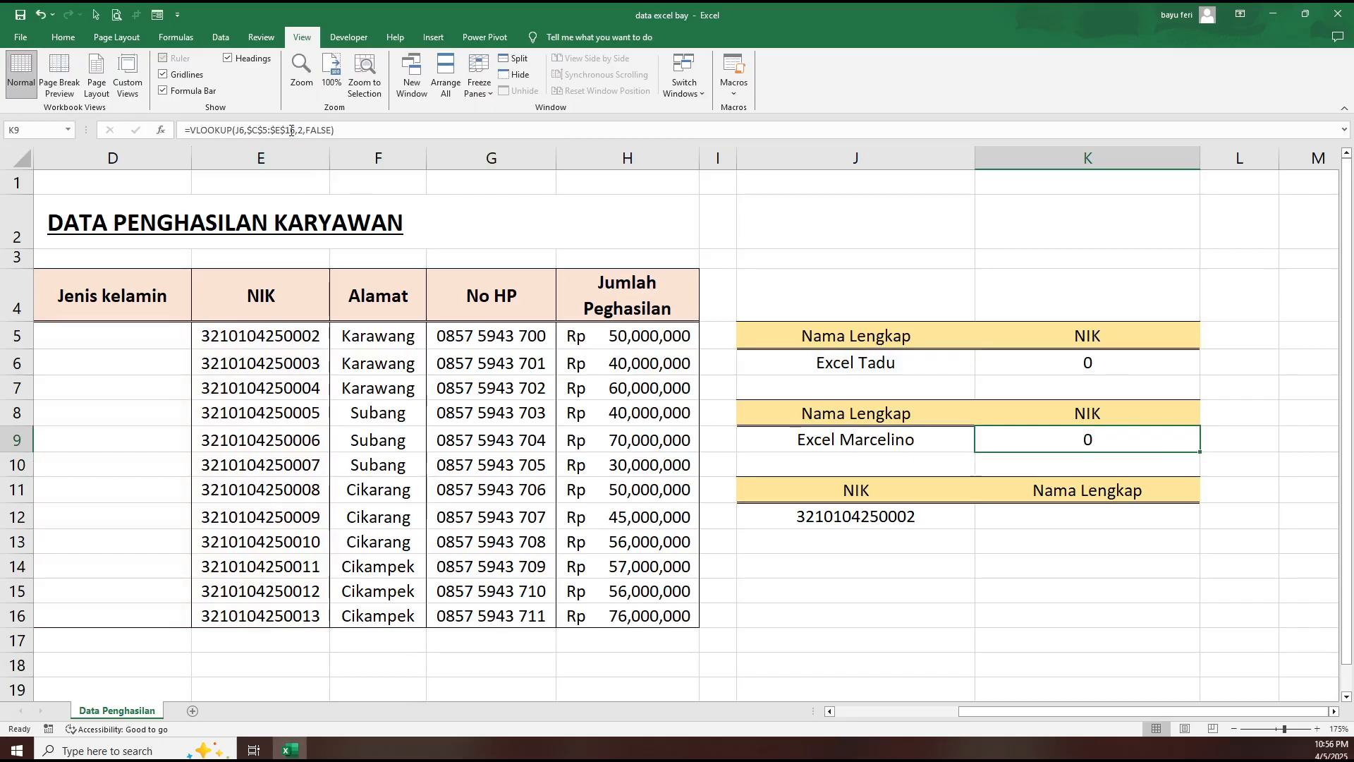
# - Expand the formula bar, try replacing column index 2 in K9's formula with a MATCH function, and clear the cell
pyautogui.click(1346, 134)
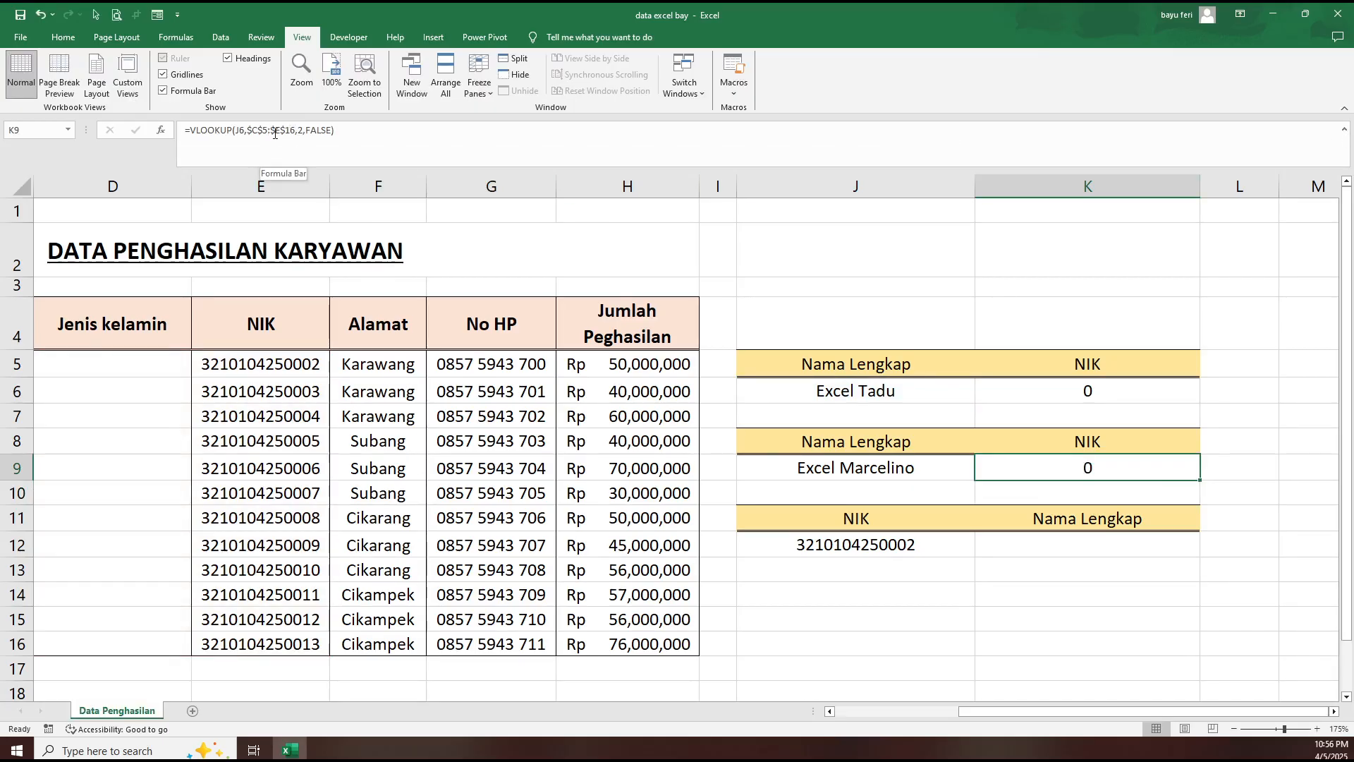
pyautogui.click(302, 131)
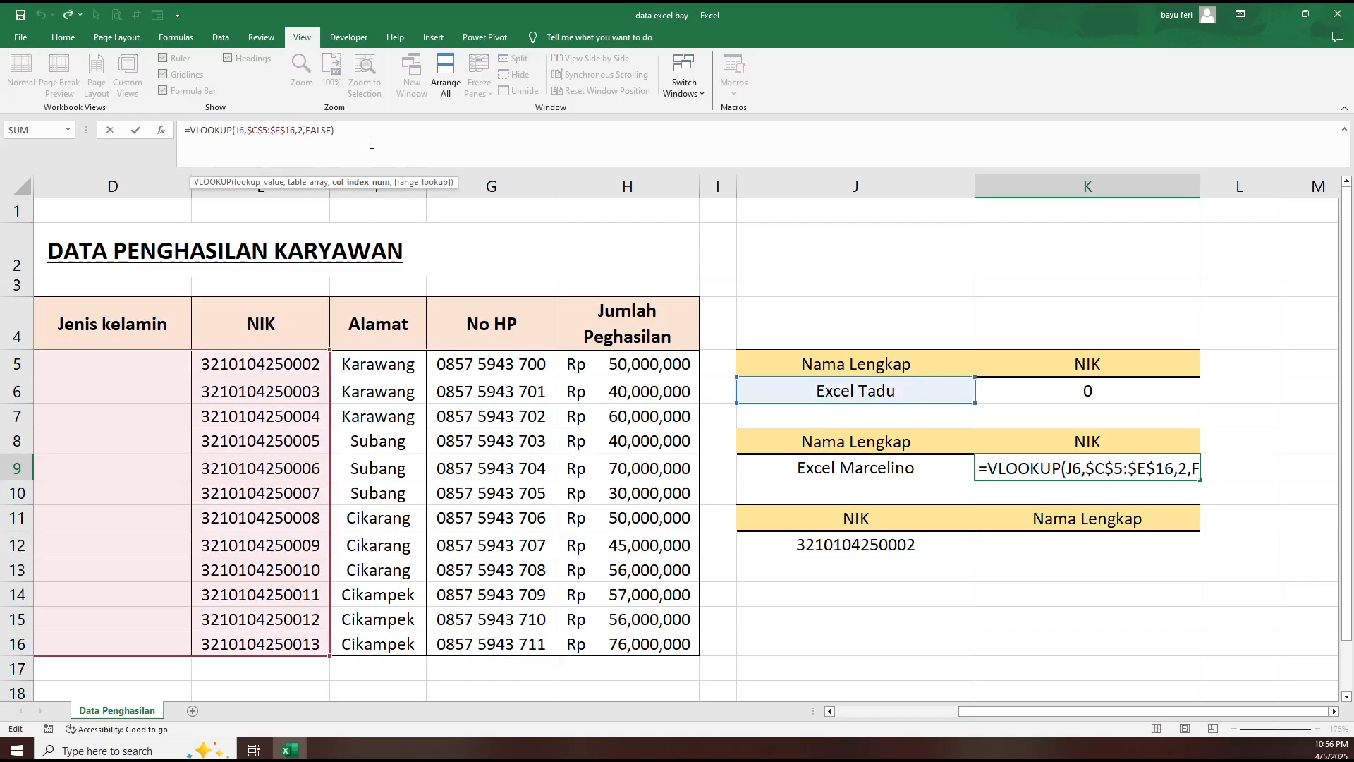
pyautogui.press('BackSpace')
pyautogui.write('m')
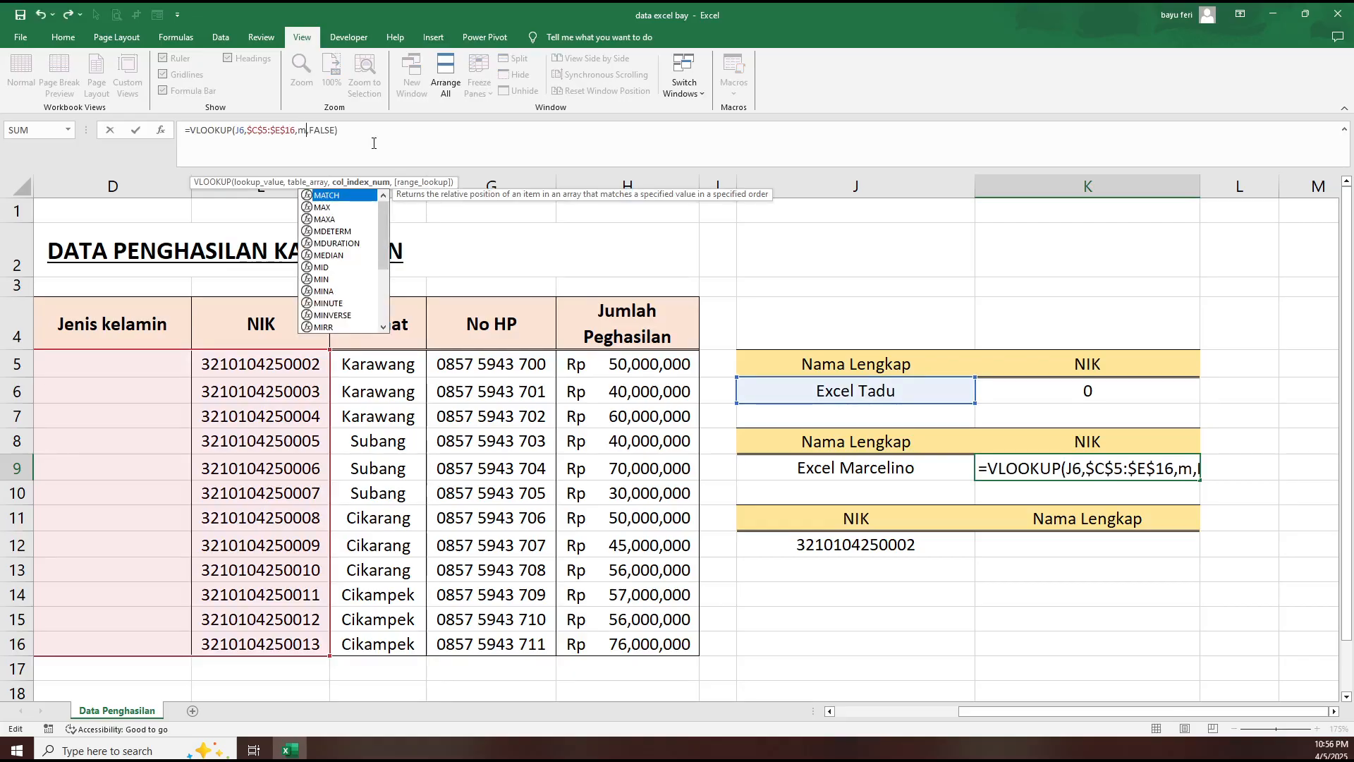
pyautogui.press('Tab')
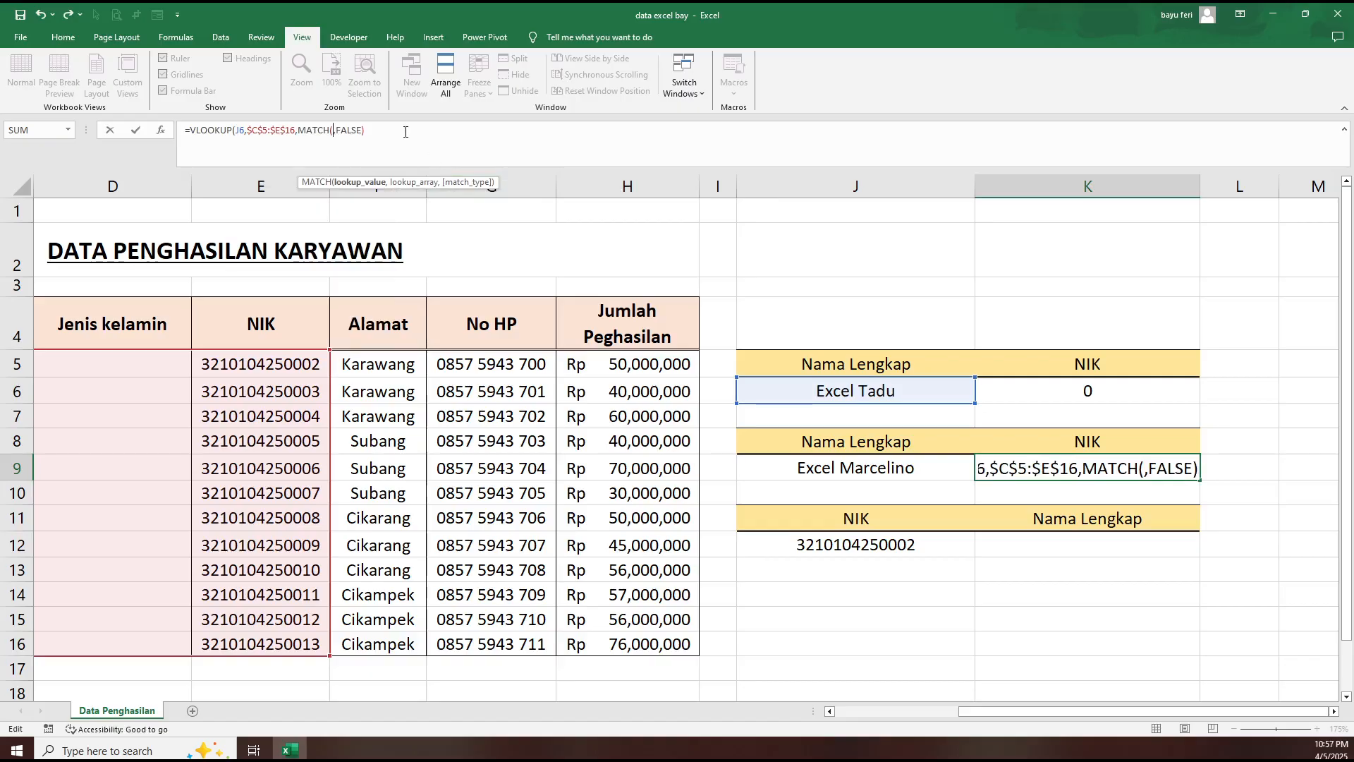
pyautogui.moveTo(374, 130); pyautogui.dragTo(99, 121)
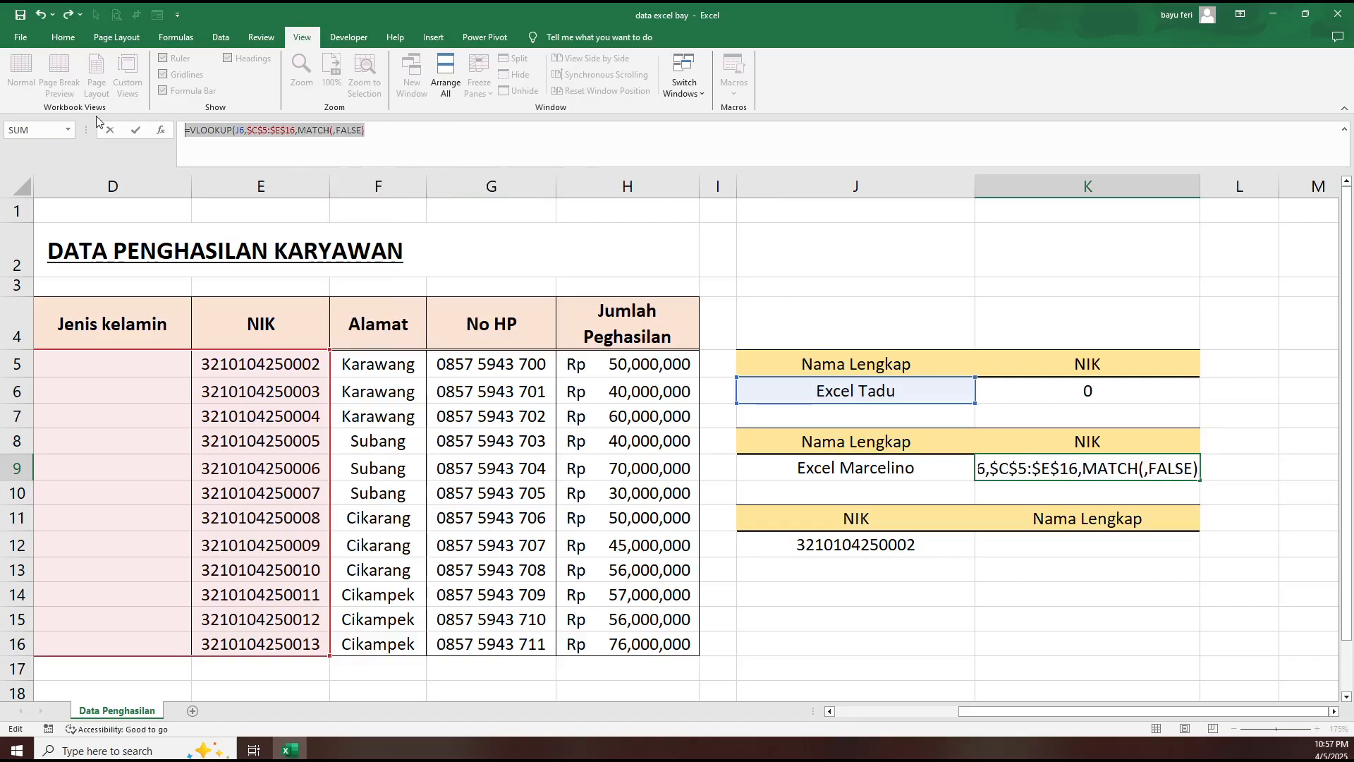
pyautogui.press('Escape')
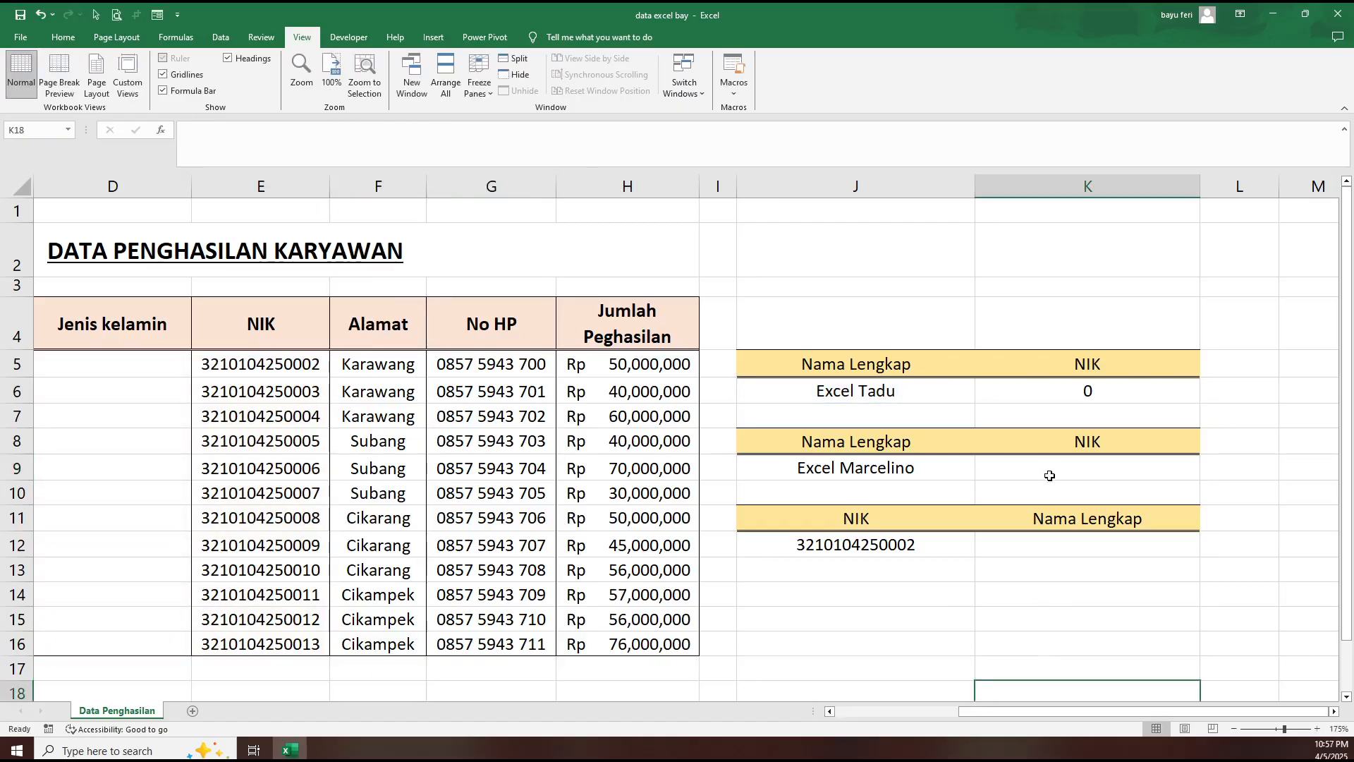
# - Start a new VLOOKUP formula in K9 with the name in J9 as the lookup value
pyautogui.write('=')
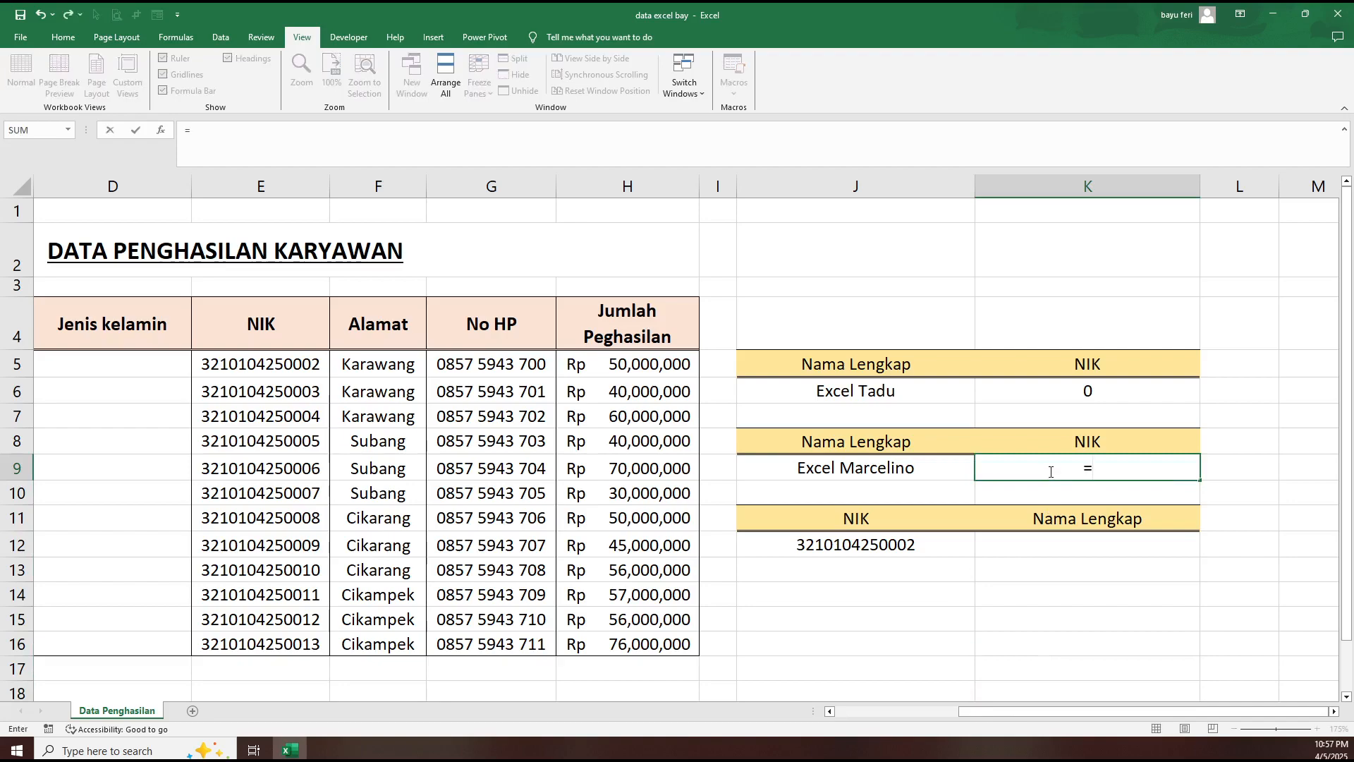
pyautogui.write('vlo')
pyautogui.press('Tab')
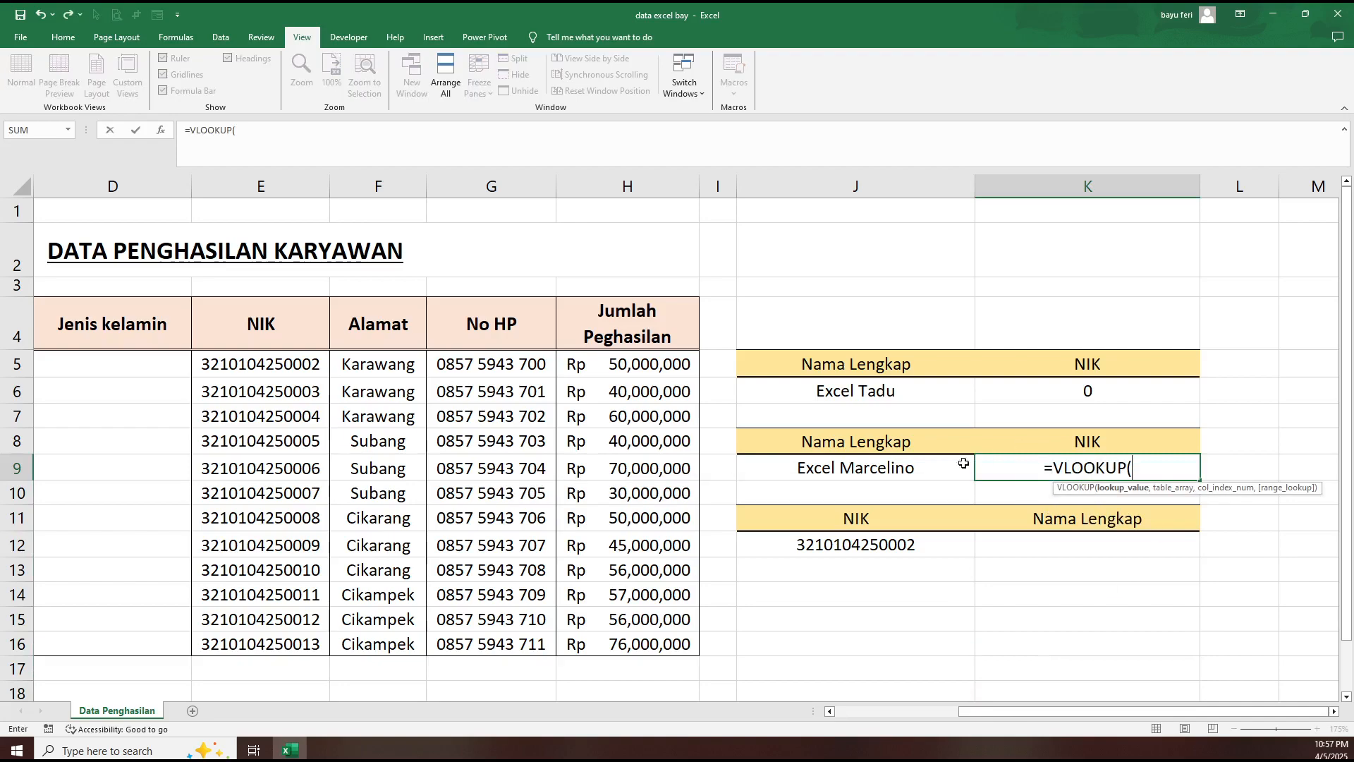
pyautogui.click(905, 467)
pyautogui.write(',')
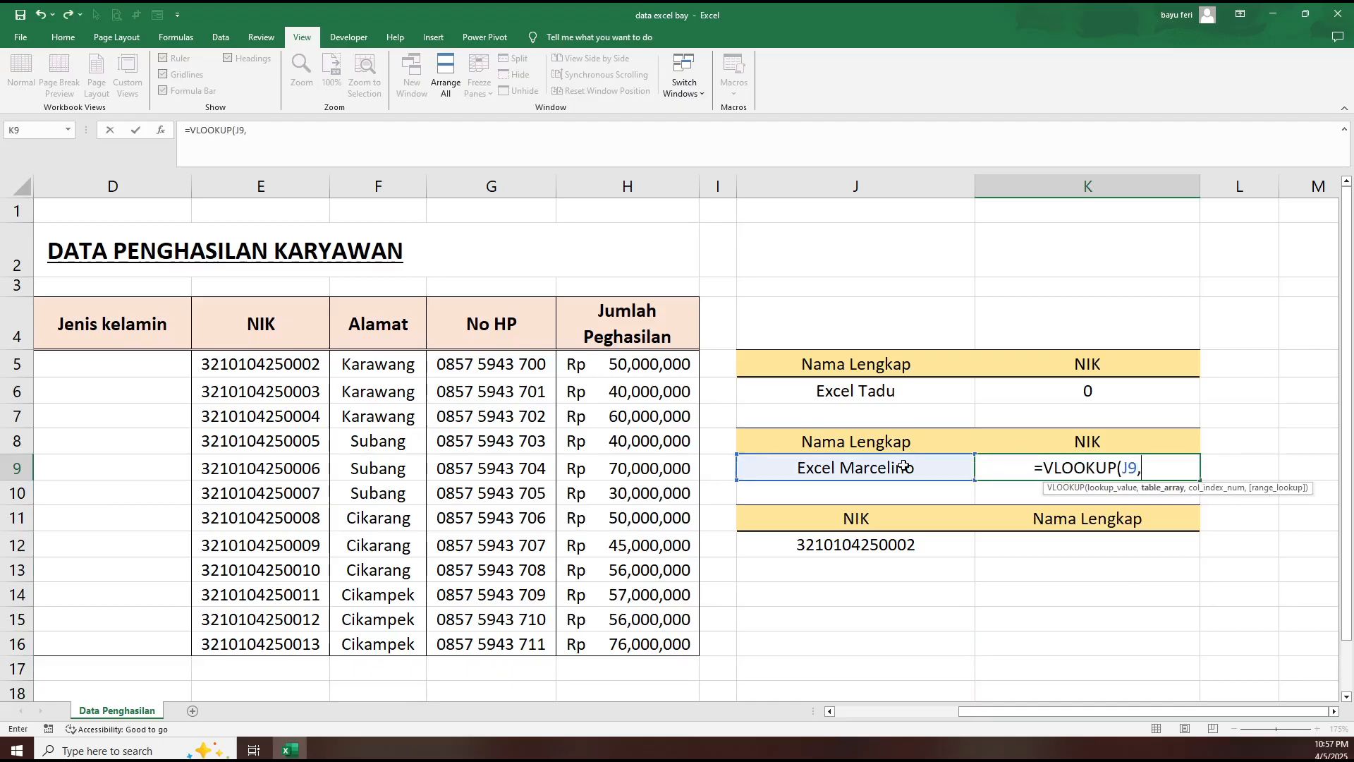
# - Set the VLOOKUP table array in K9 to the absolute range $C$5:$E$16
pyautogui.moveTo(1089, 714); pyautogui.dragTo(994, 715)
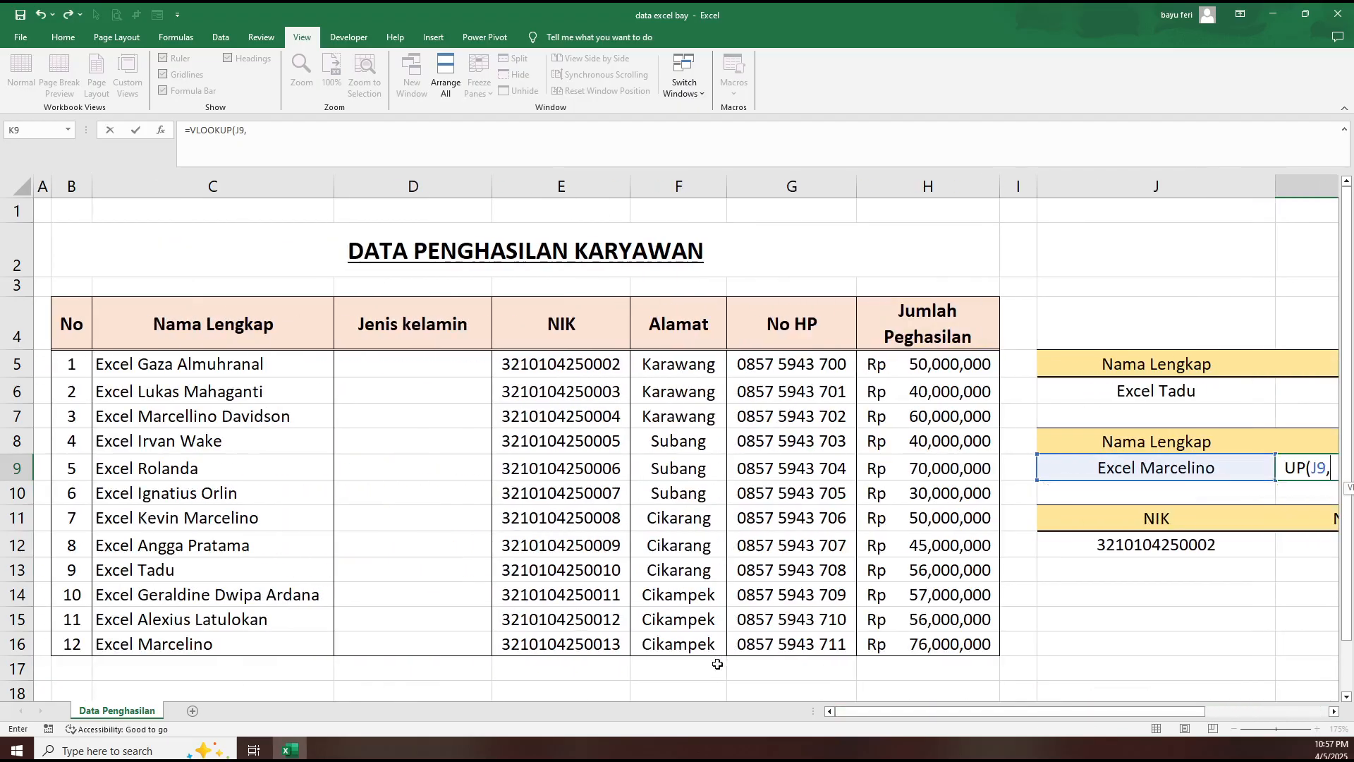
pyautogui.click(204, 362)
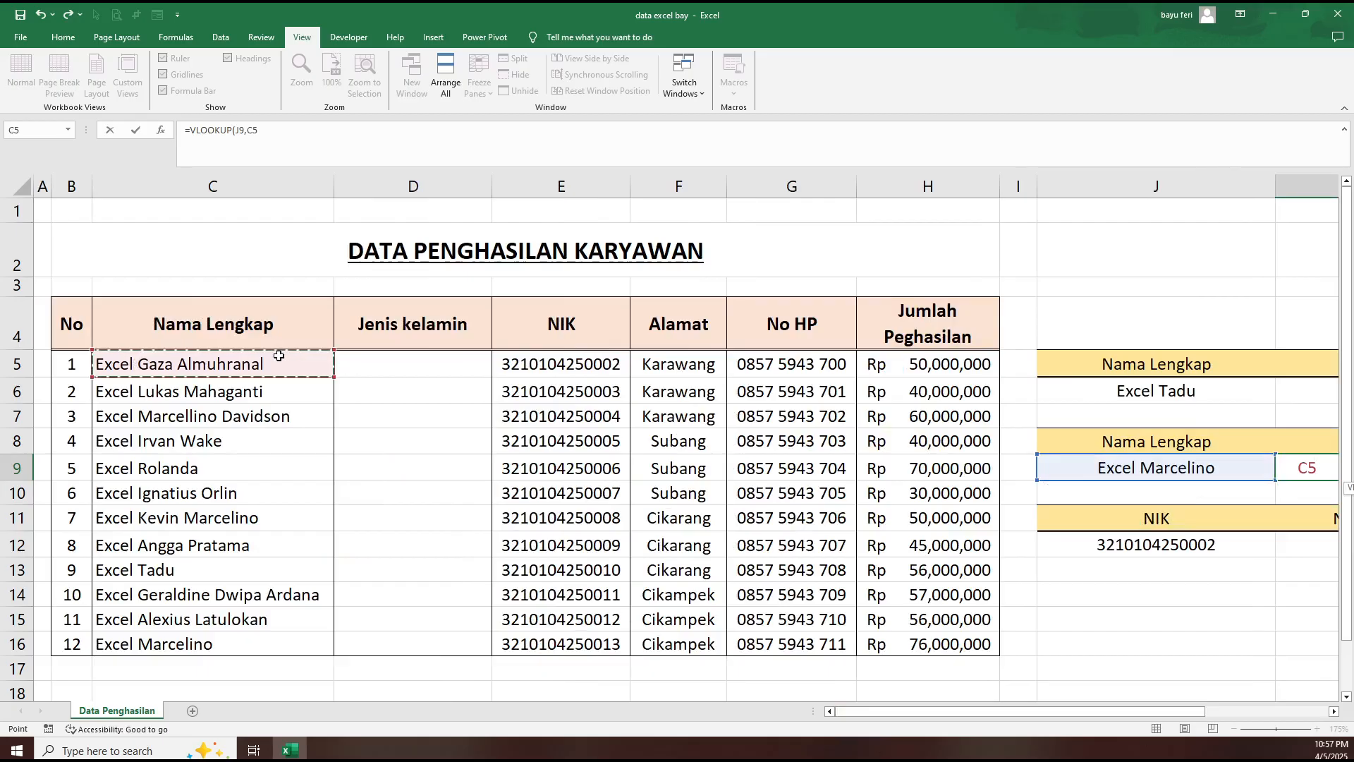
pyautogui.moveTo(279, 357); pyautogui.dragTo(572, 642)
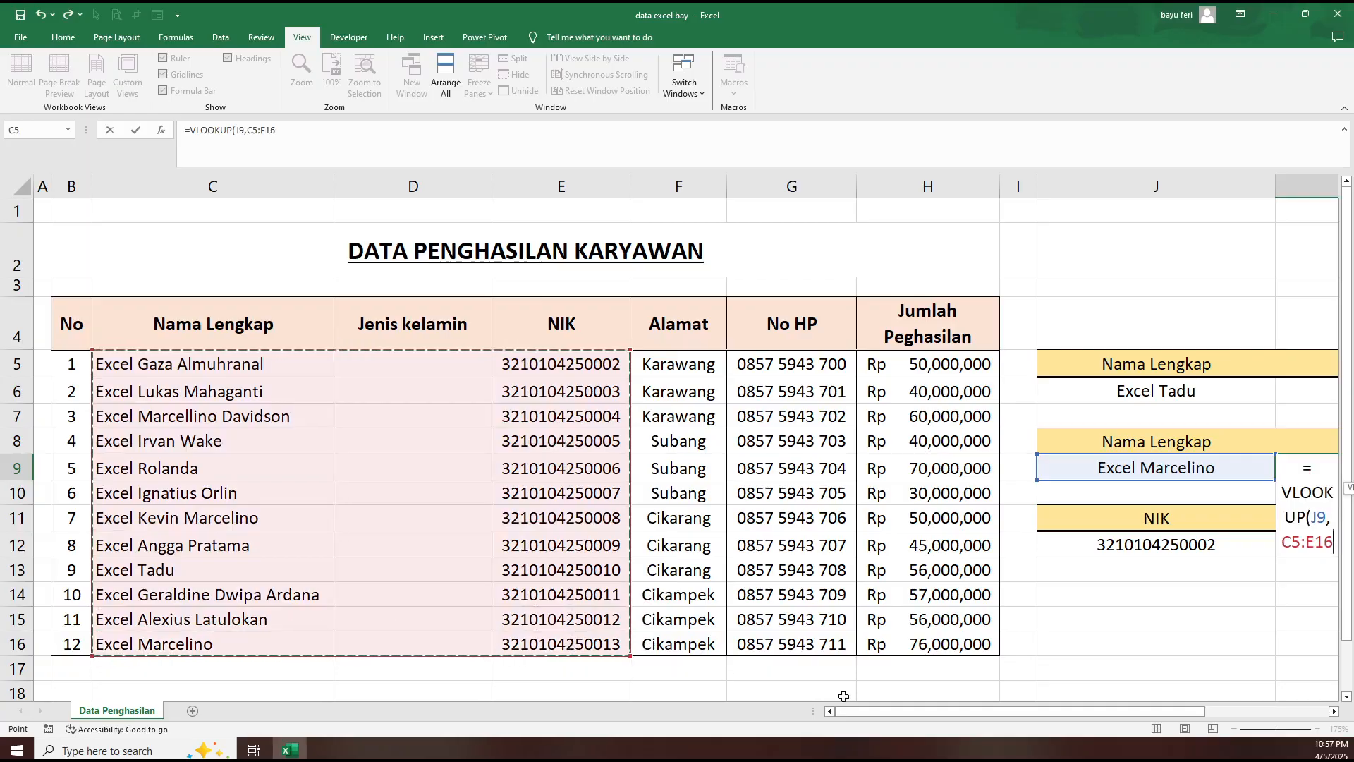
pyautogui.moveTo(894, 715); pyautogui.dragTo(1018, 712)
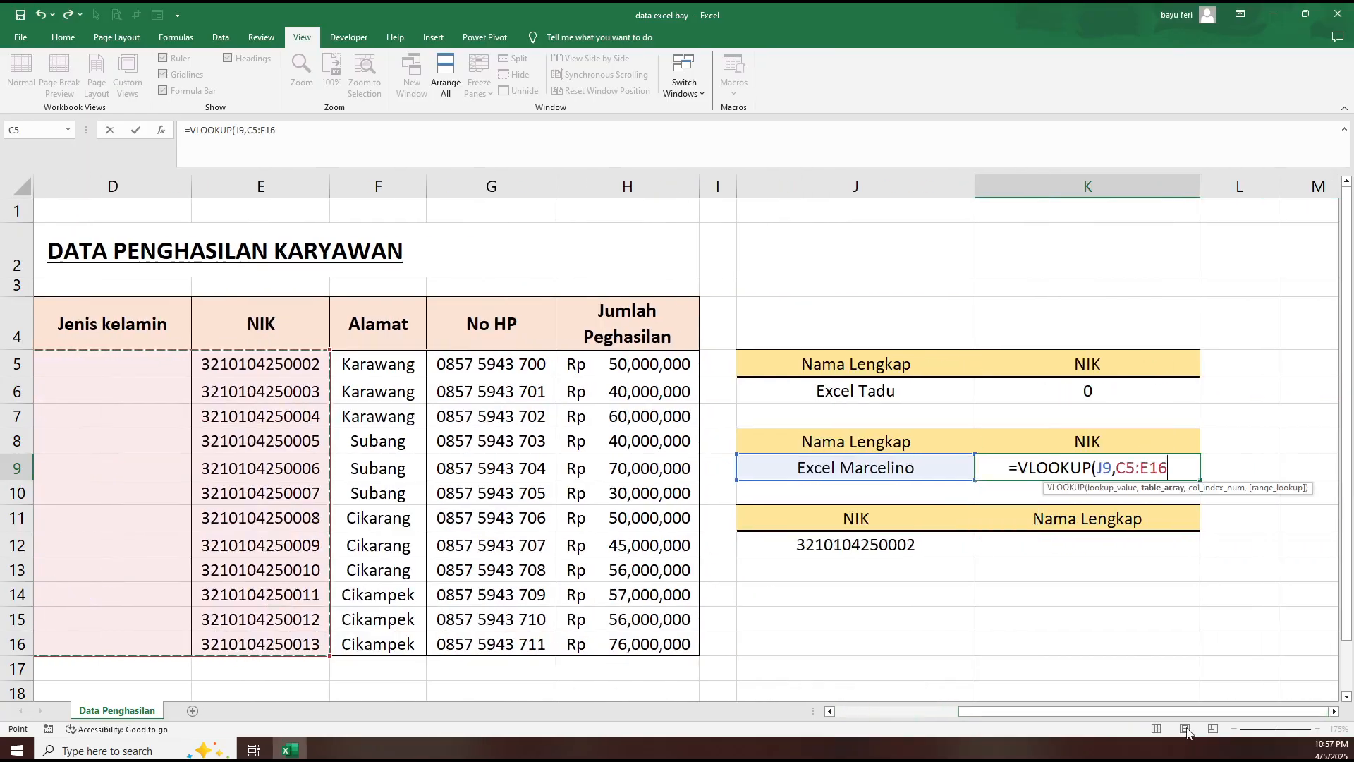
pyautogui.press('F4')
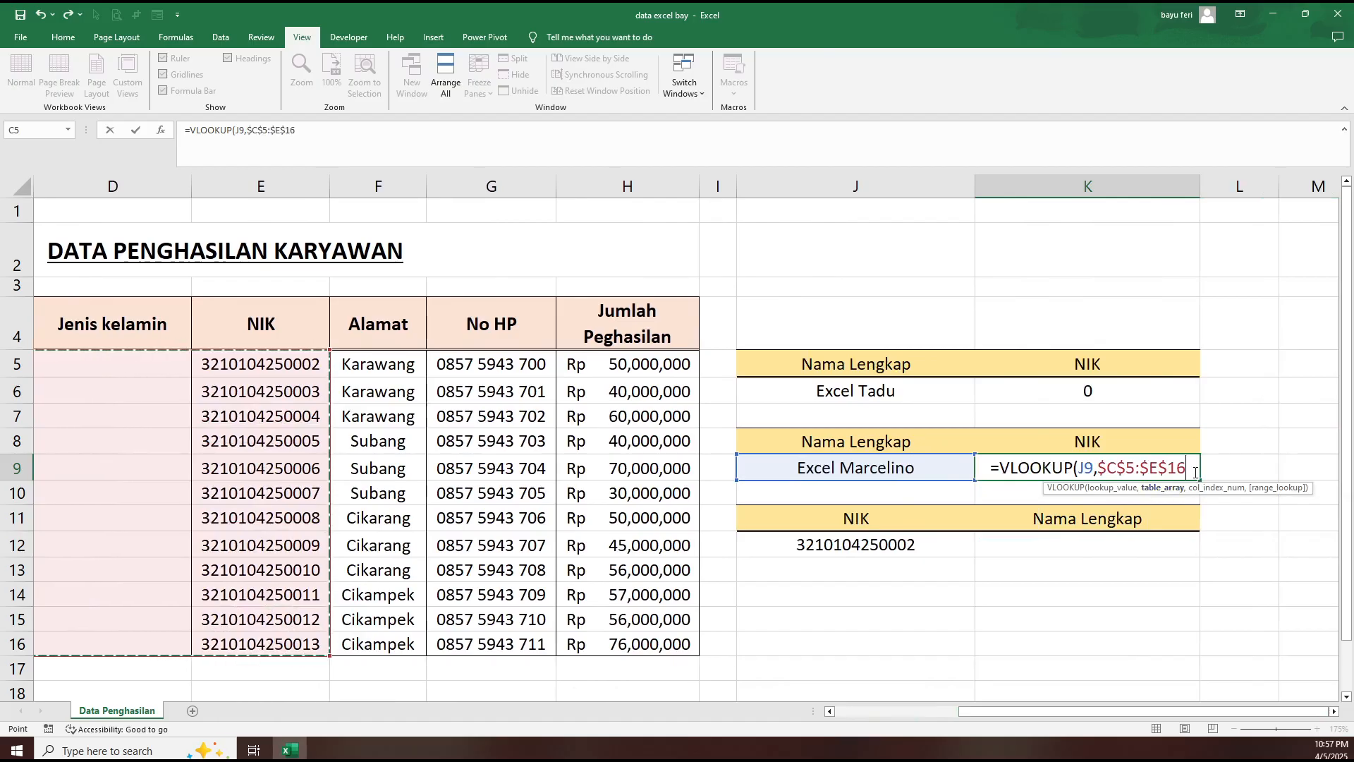
pyautogui.write(',')
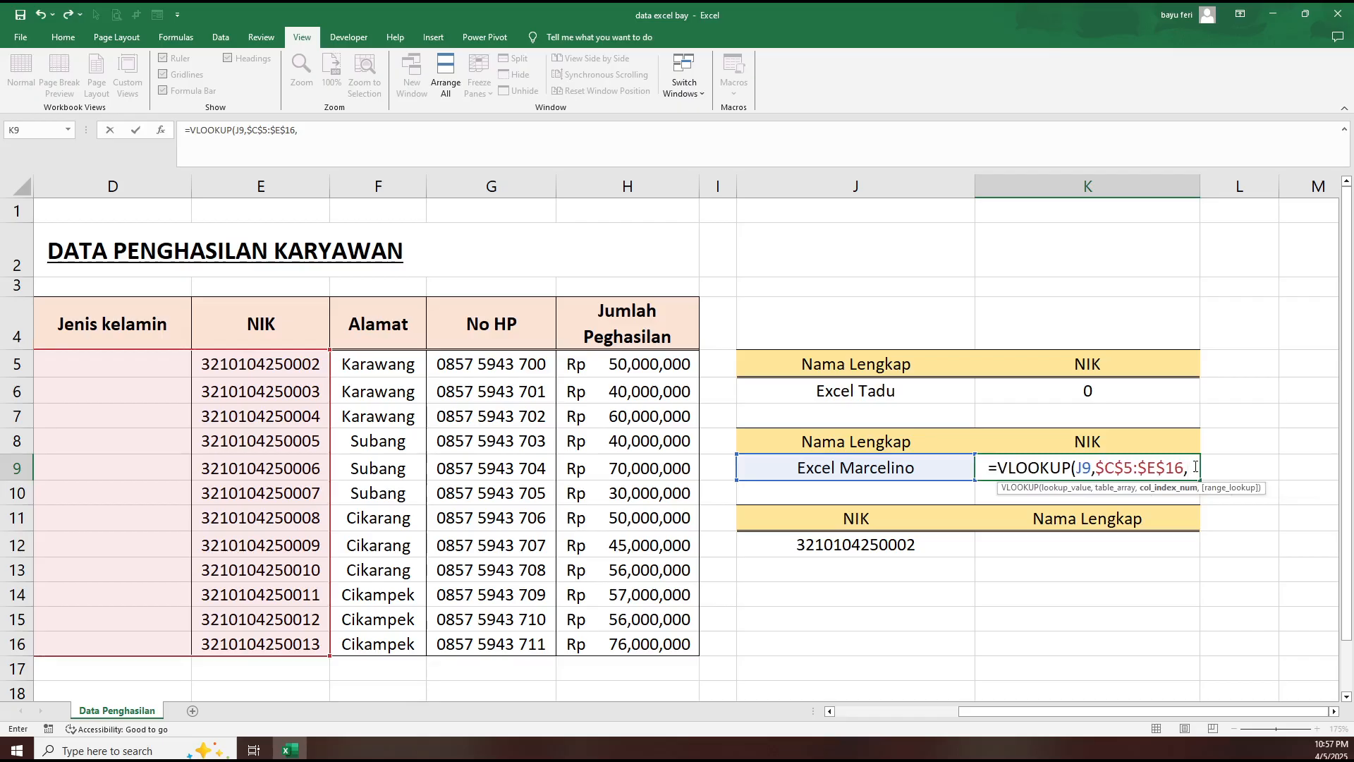
# - Nest a MATCH function as the column index in K9's formula, with "NIK" as its lookup value
pyautogui.write('Ma')
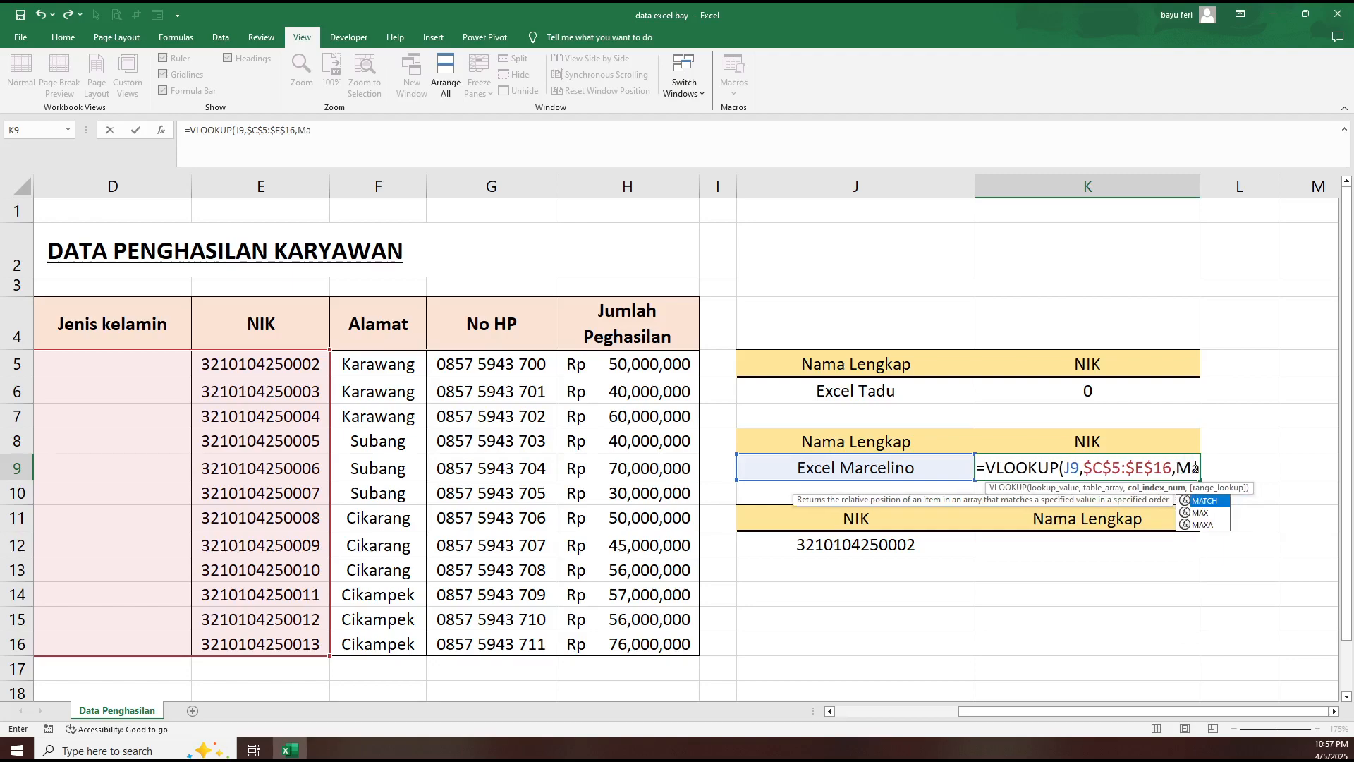
pyautogui.press('Tab')
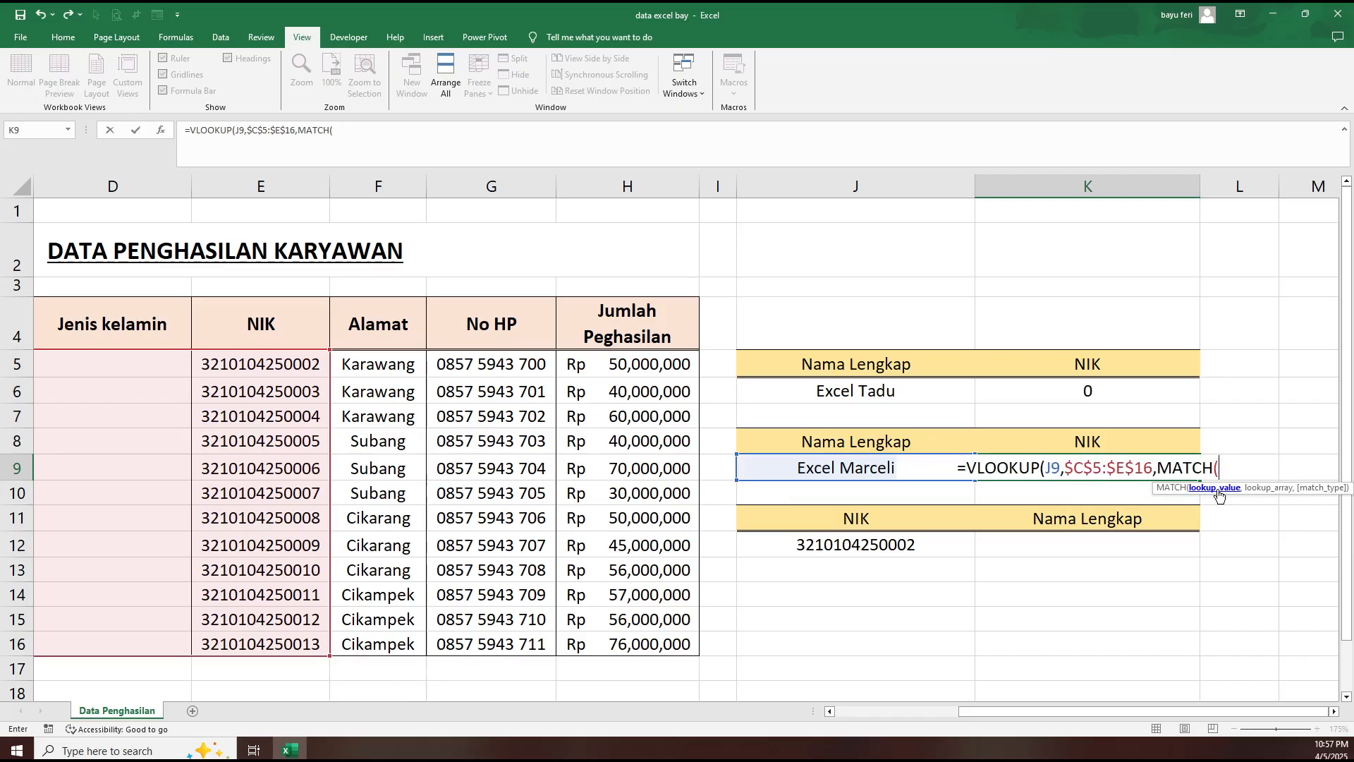
pyautogui.write('"')
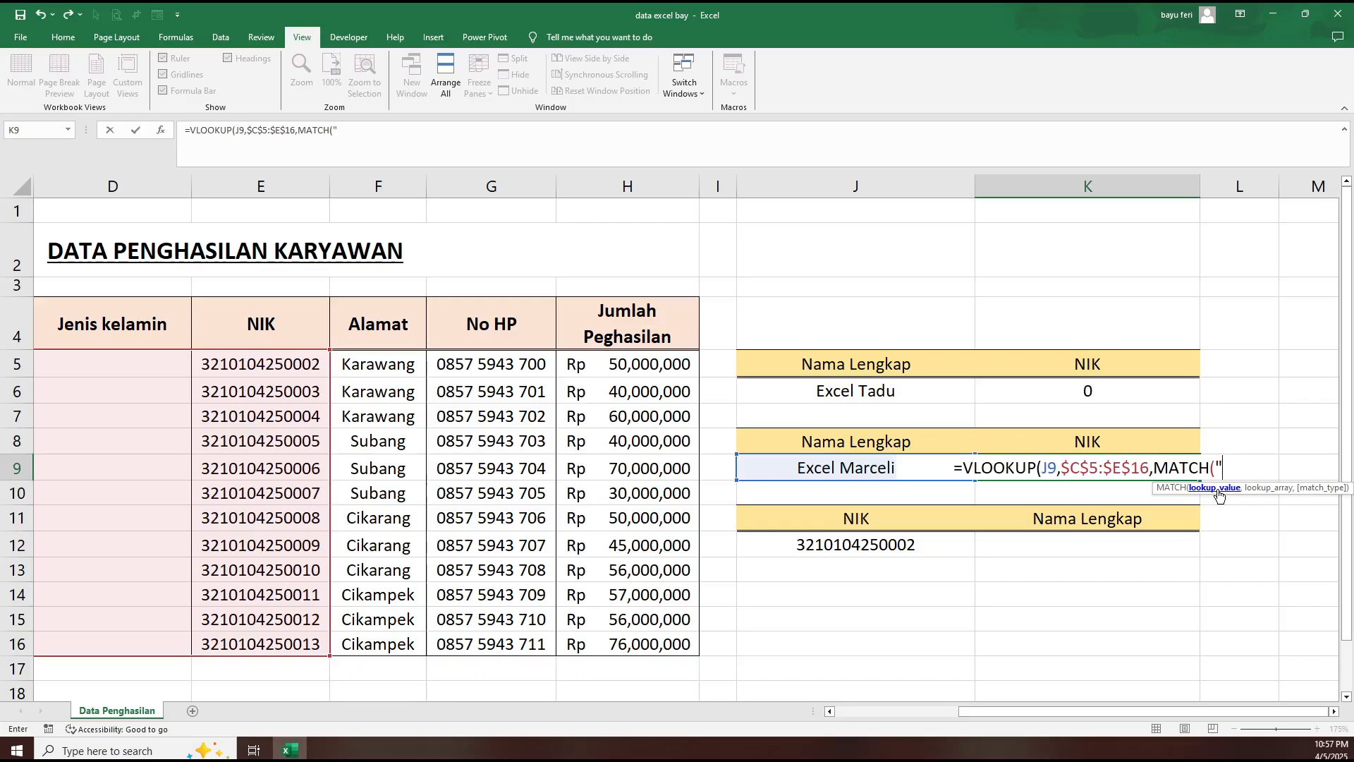
pyautogui.write('NI')
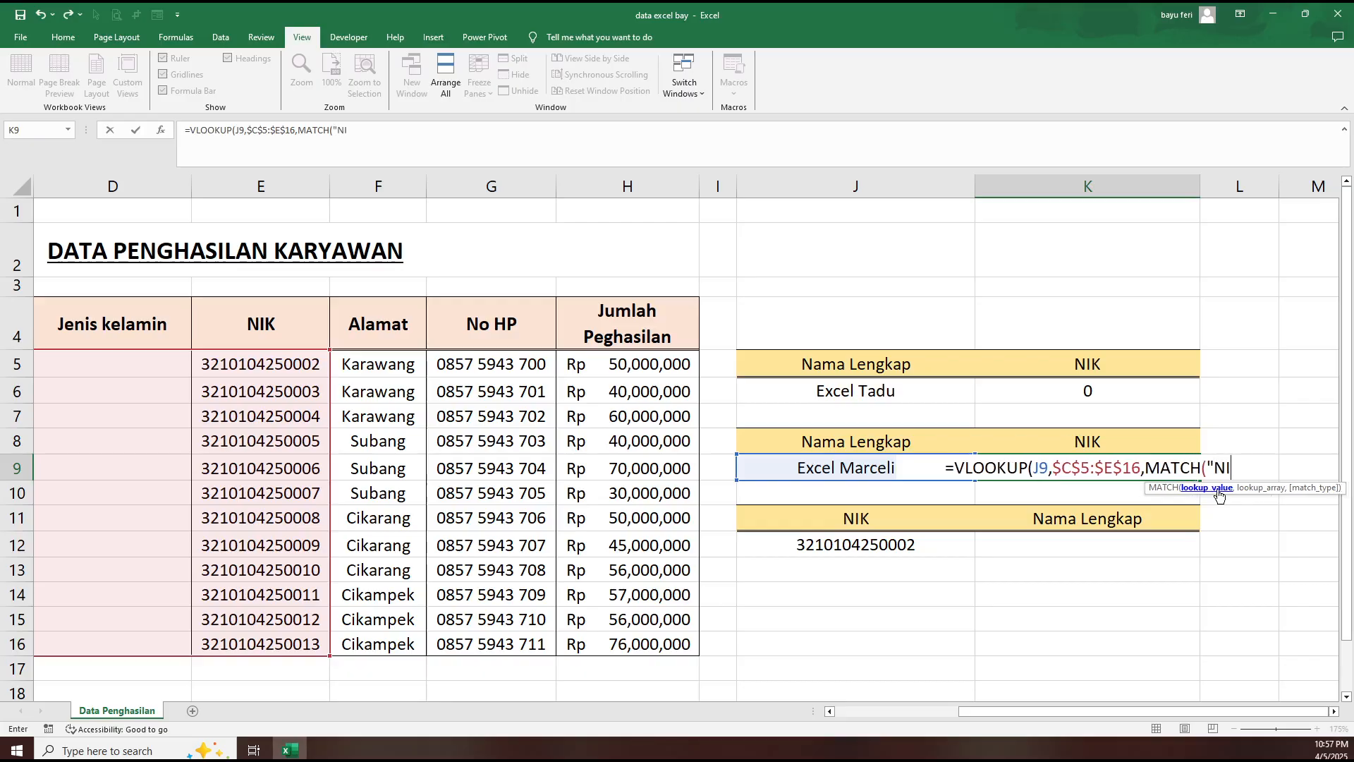
pyautogui.write('K"')
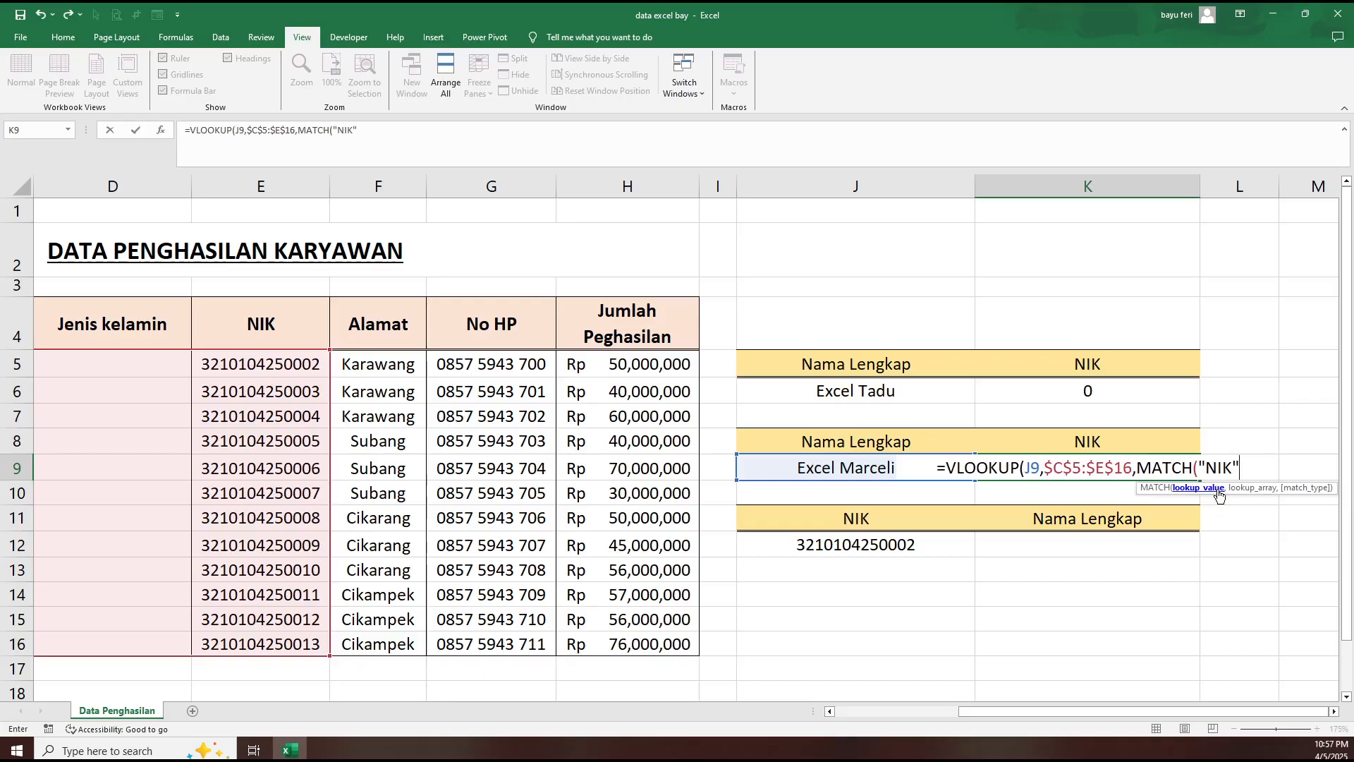
pyautogui.write(',')
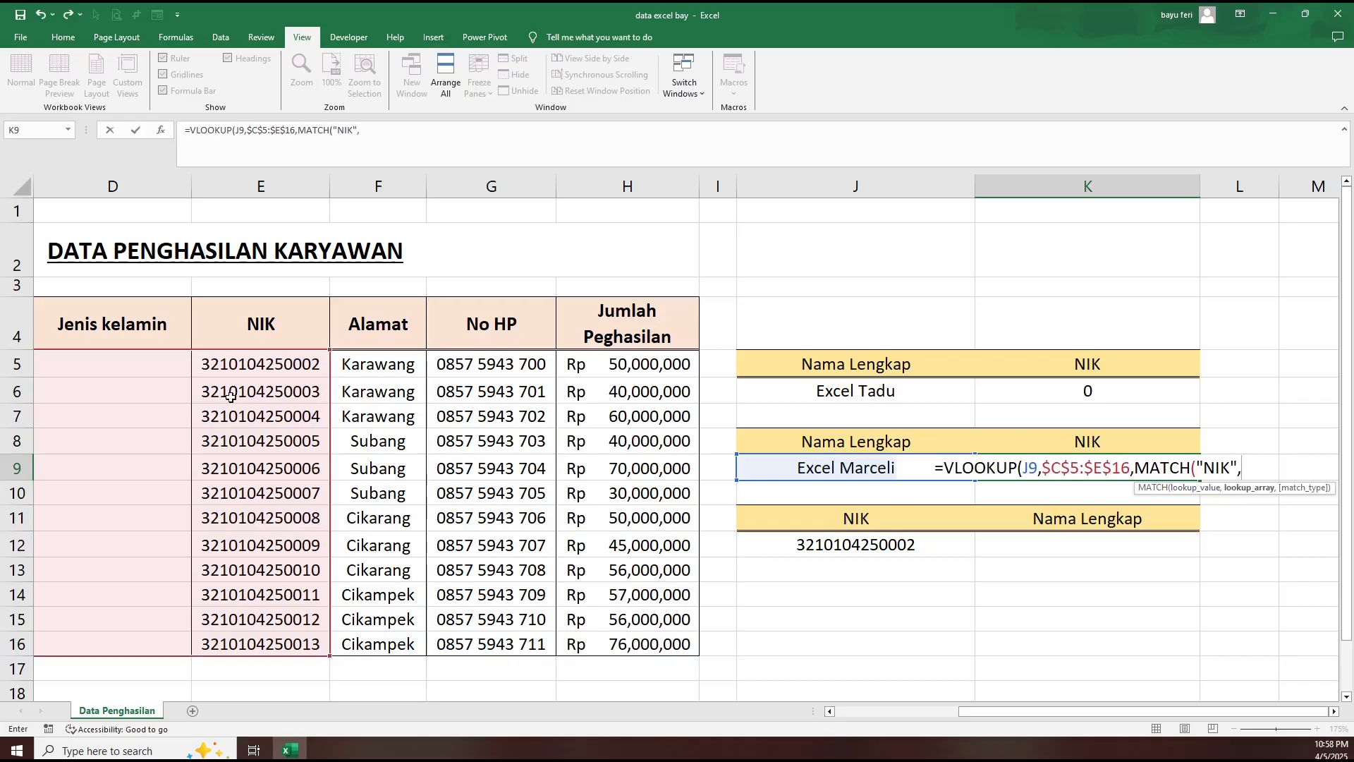
# - Set the MATCH lookup array to the table's header row as the absolute range $C$4:$H$4
pyautogui.moveTo(1028, 711); pyautogui.dragTo(910, 709)
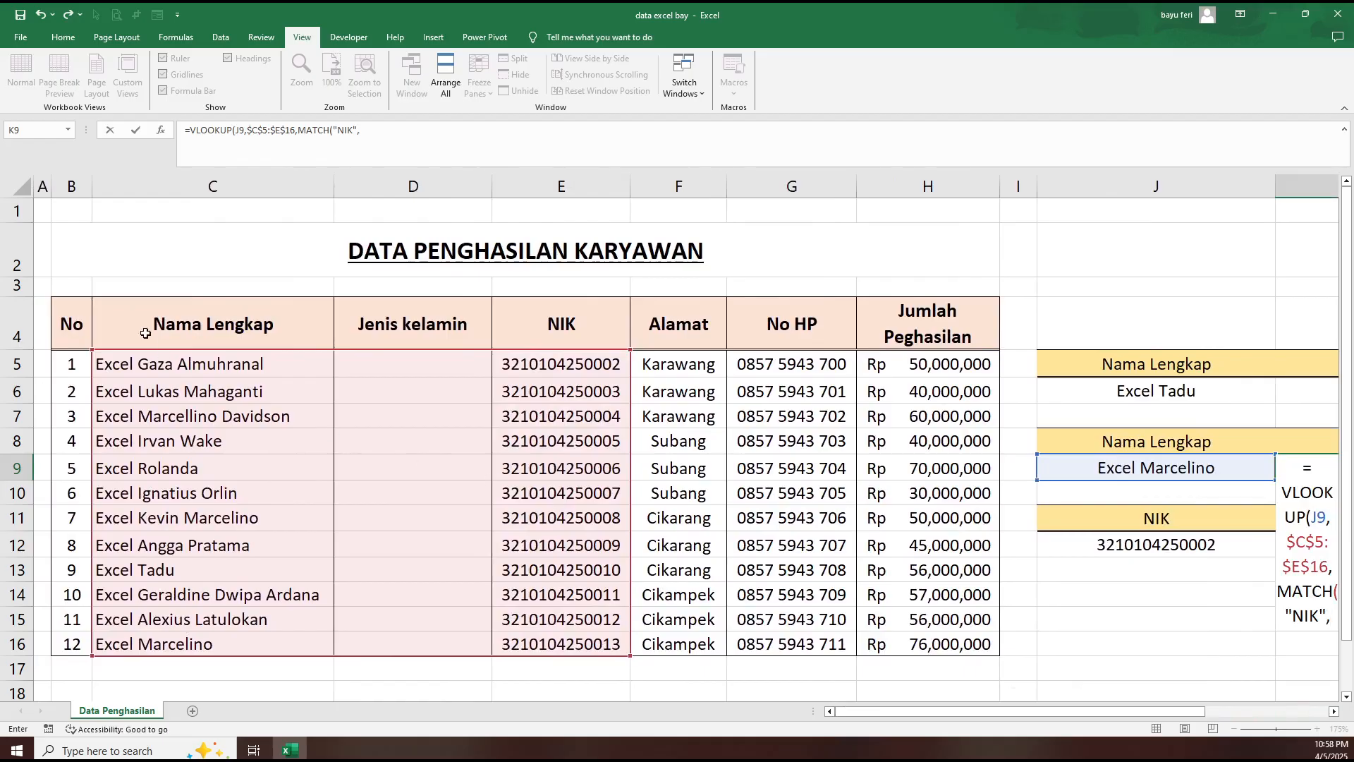
pyautogui.click(213, 324)
pyautogui.moveTo(213, 324); pyautogui.dragTo(950, 355)
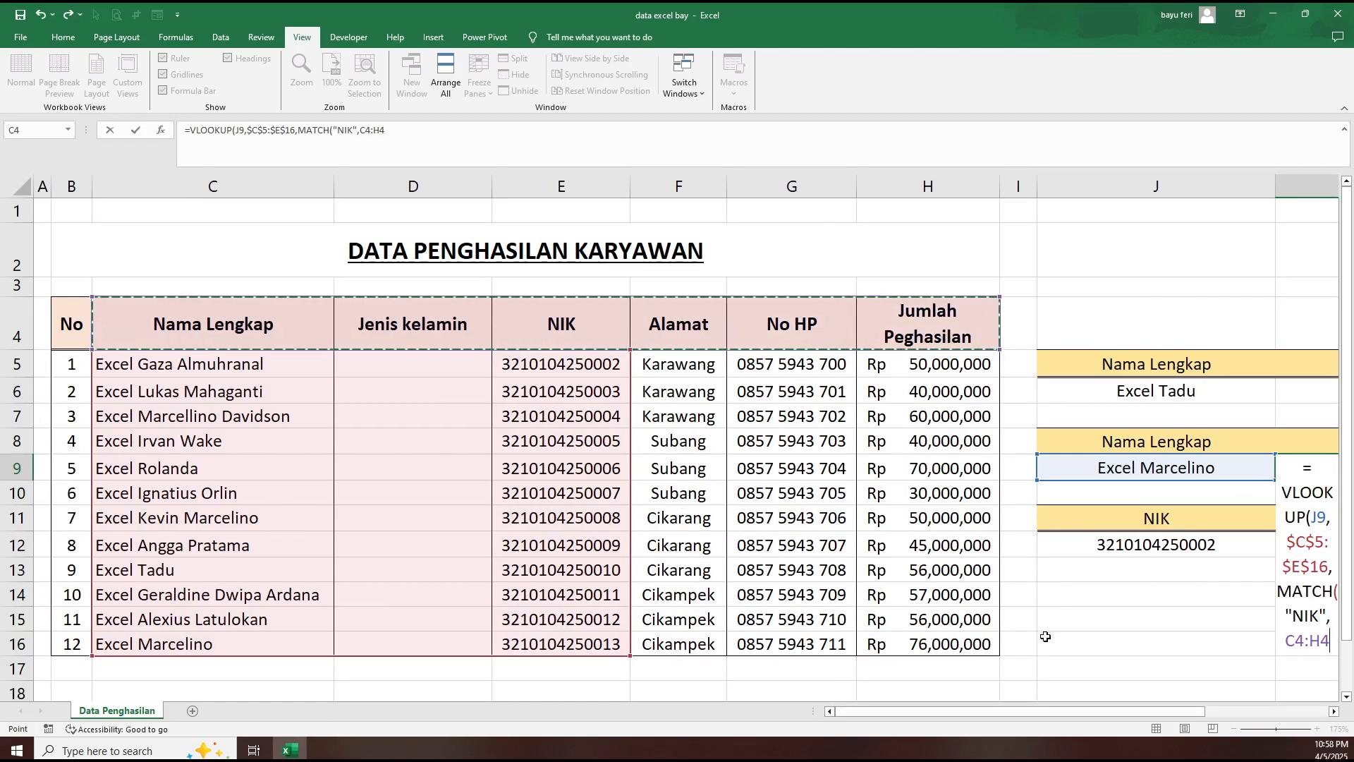
pyautogui.moveTo(1034, 710); pyautogui.dragTo(1226, 713)
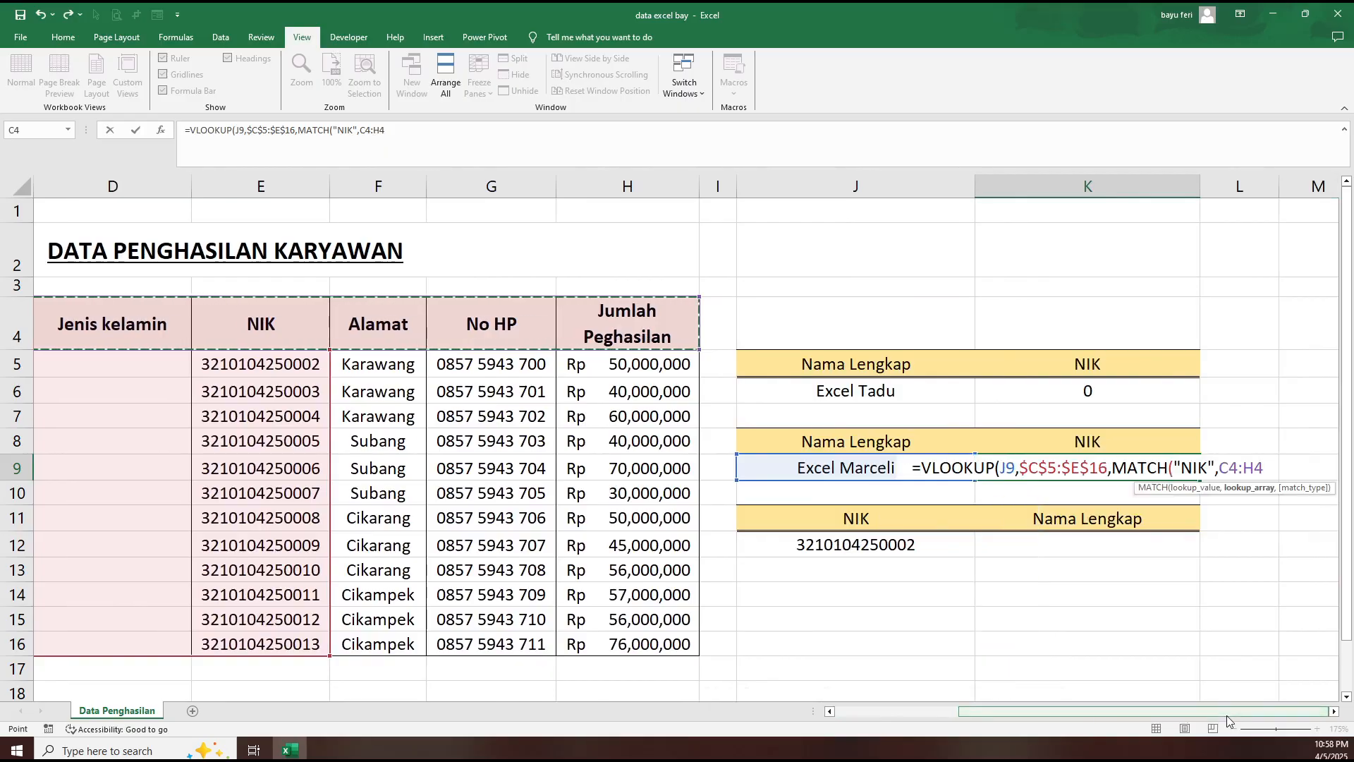
pyautogui.press('F4')
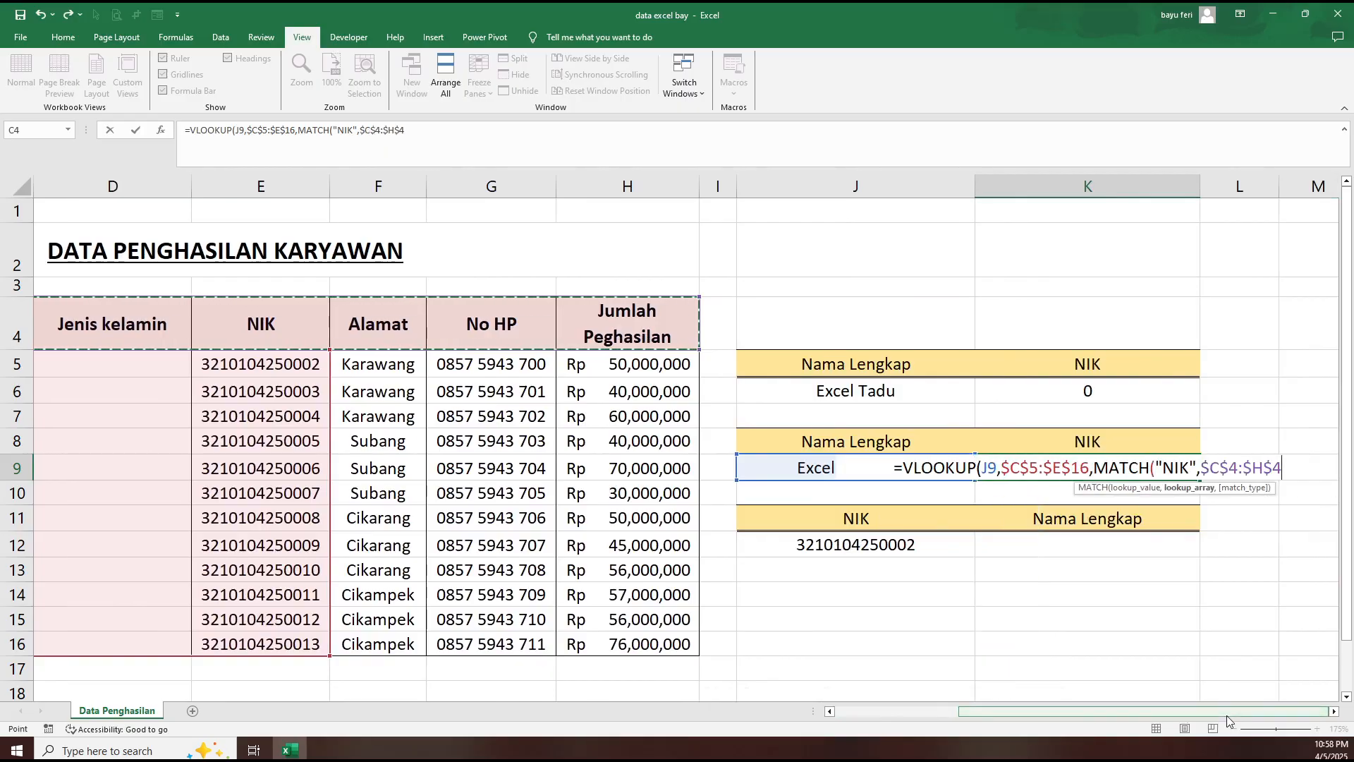
pyautogui.write(')')
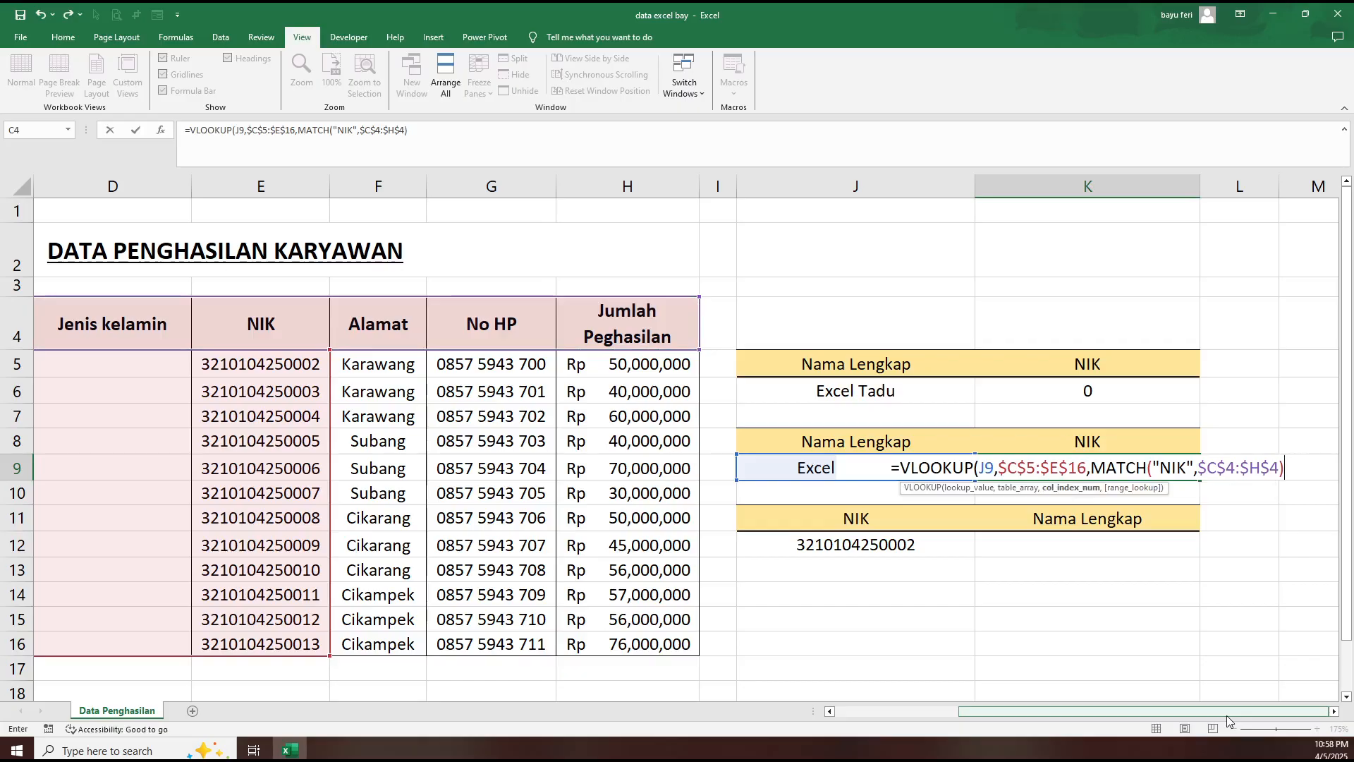
pyautogui.write(',')
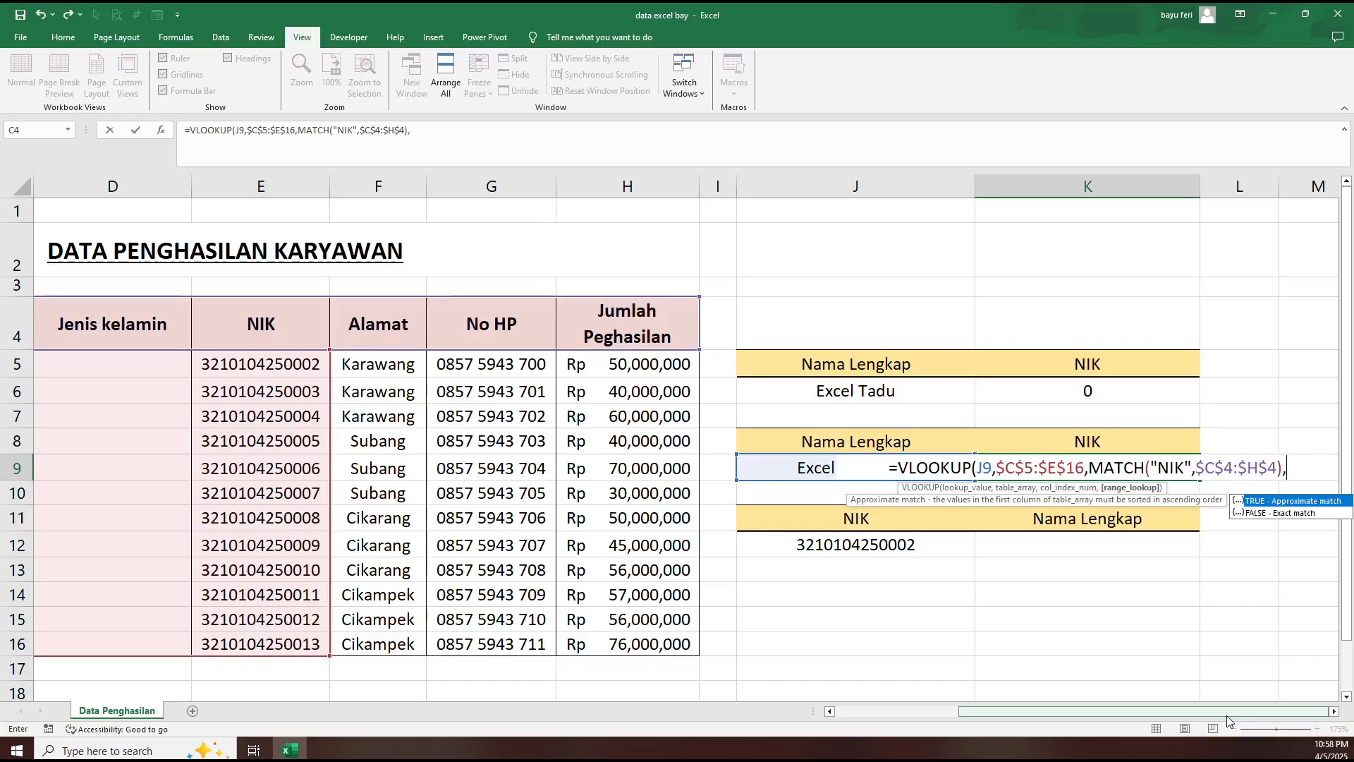
pyautogui.press('BackSpace')
pyautogui.press('BackSpace')
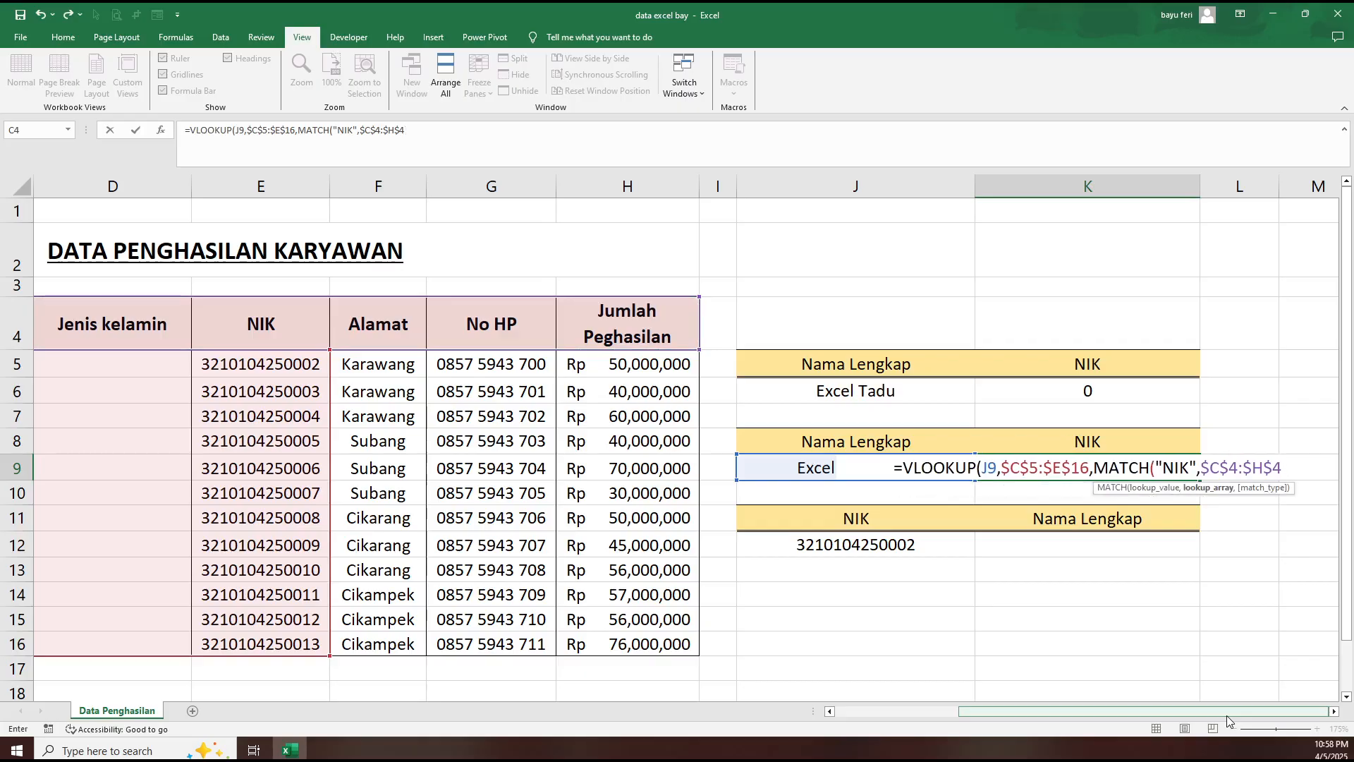
# - Complete K9's formula with match type 0 for MATCH and FALSE as VLOOKUP's range lookup, and enter it
pyautogui.write(',')
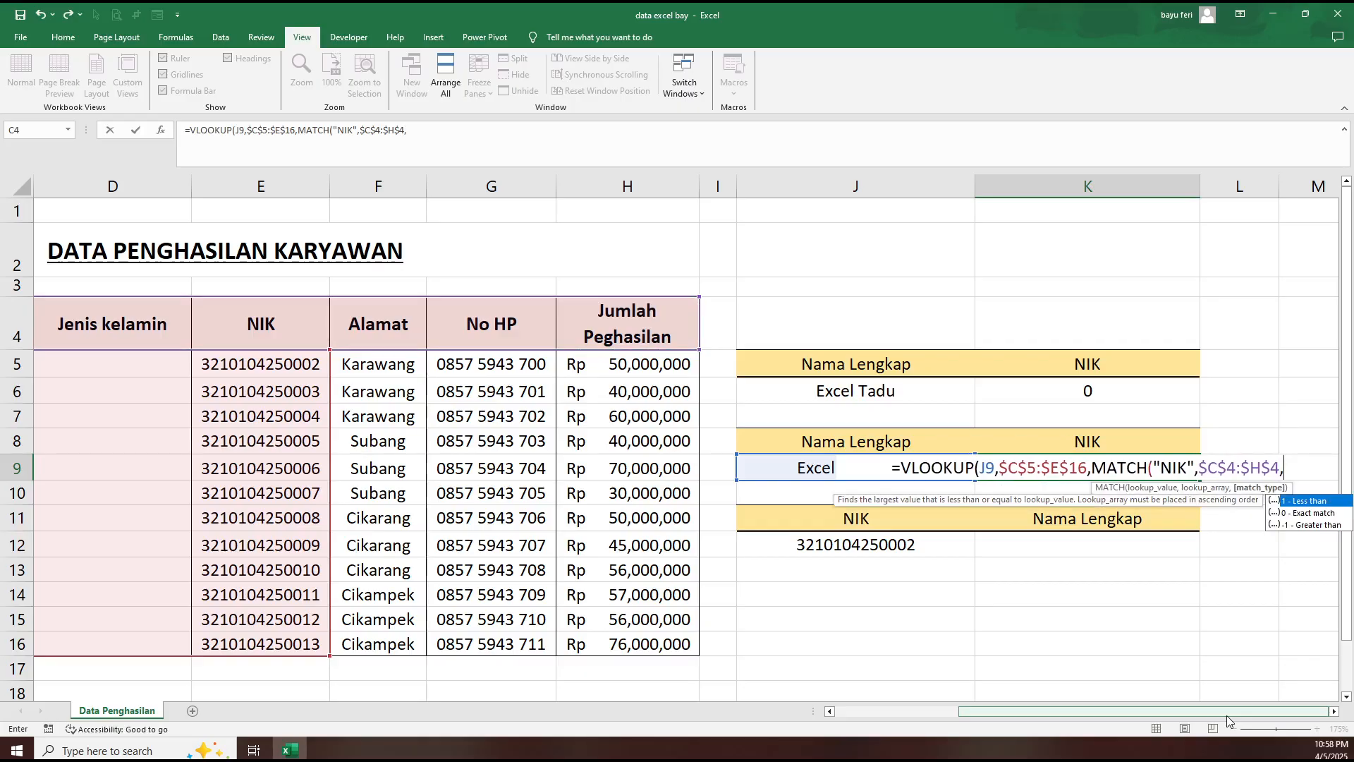
pyautogui.doubleClick(1312, 513)
pyautogui.write(')')
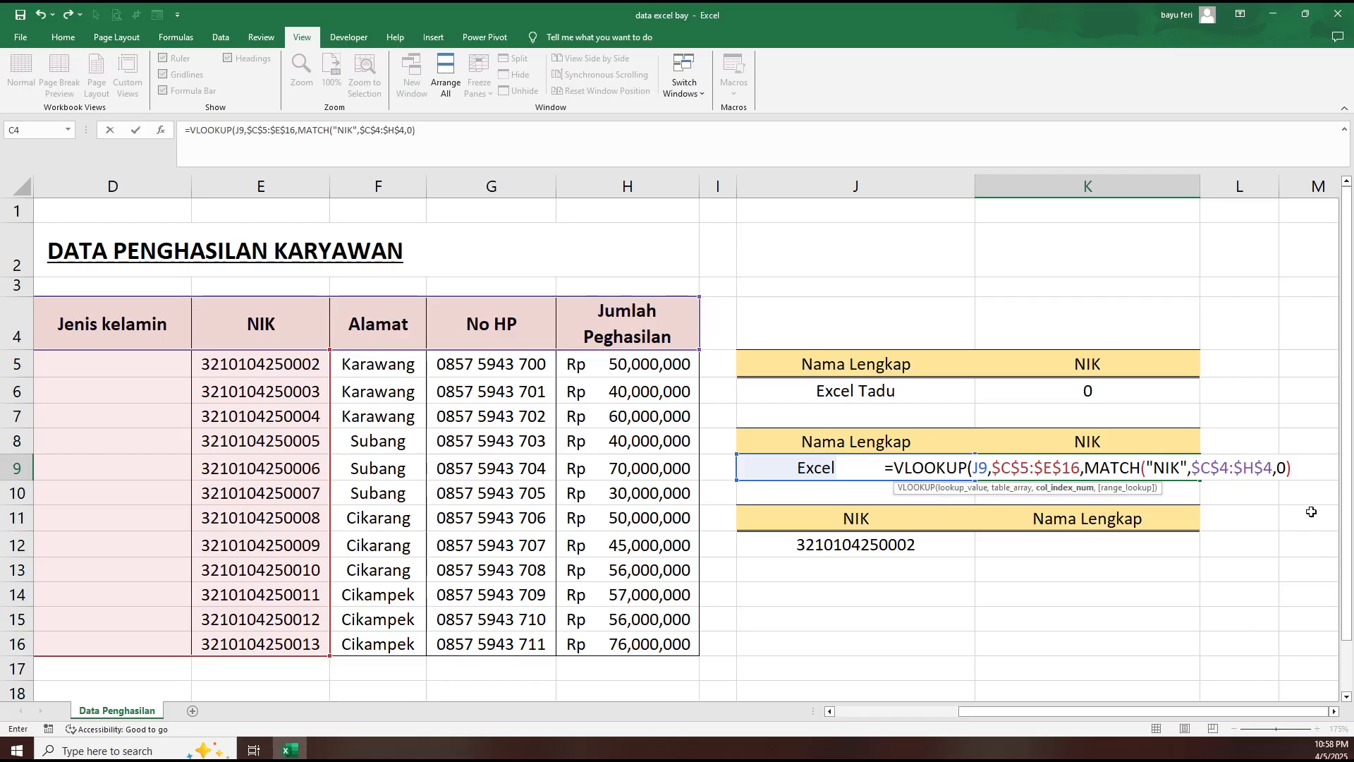
pyautogui.write(',')
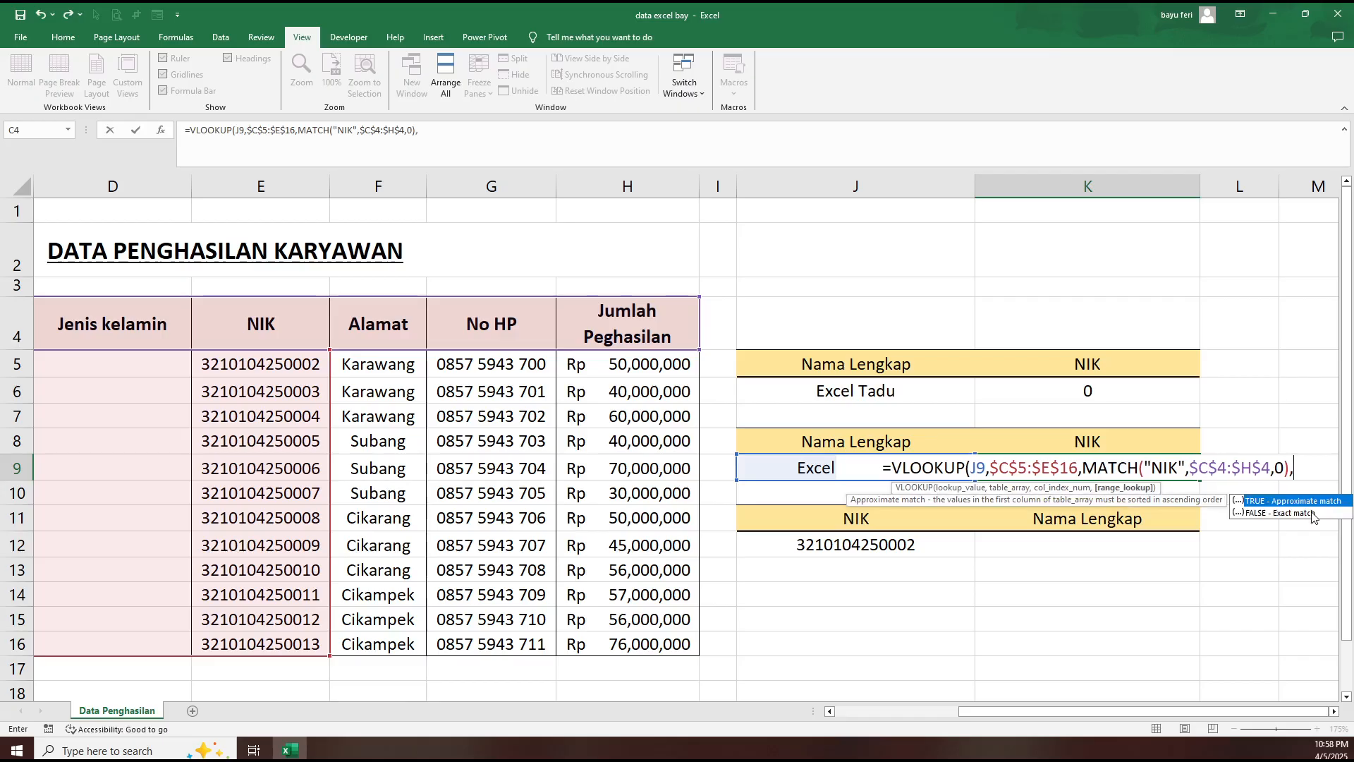
pyautogui.doubleClick(1312, 512)
pyautogui.write(')')
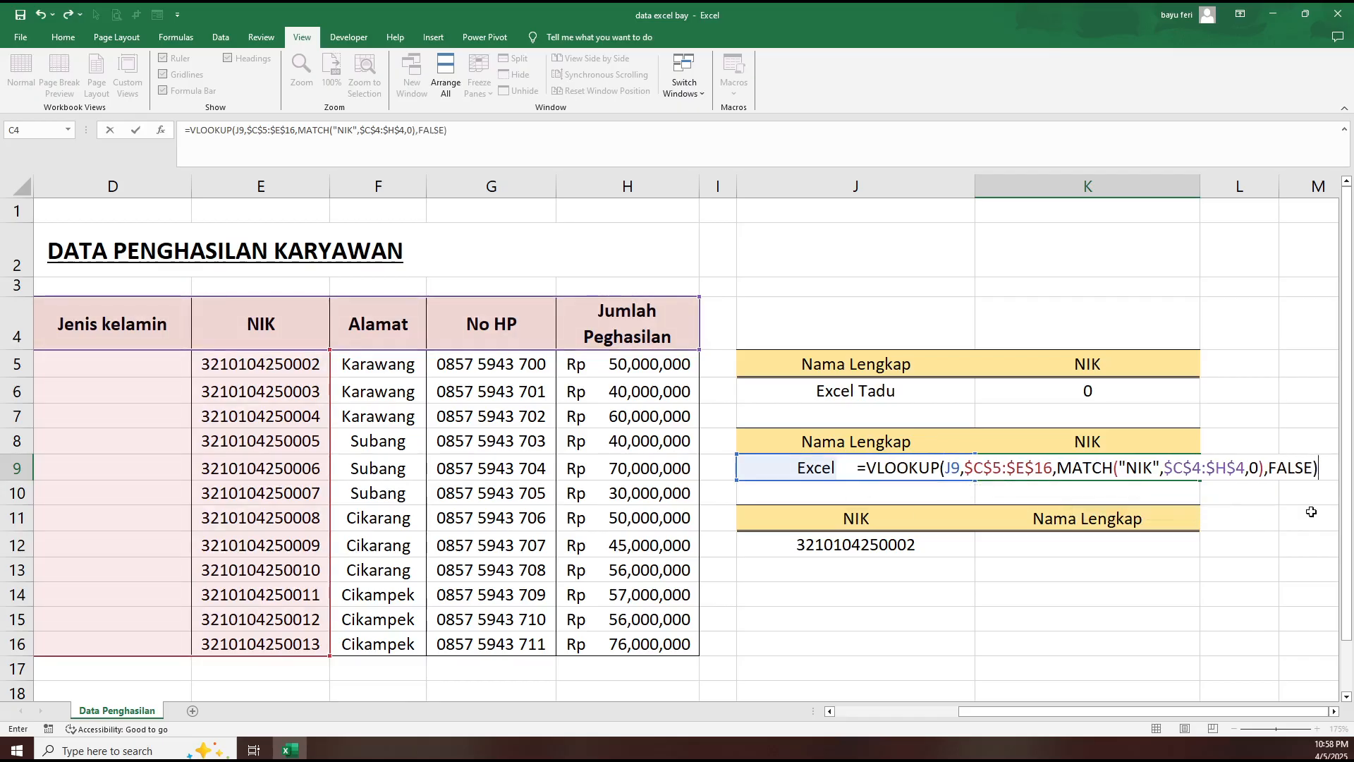
pyautogui.press('Return')
pyautogui.click(1101, 468)
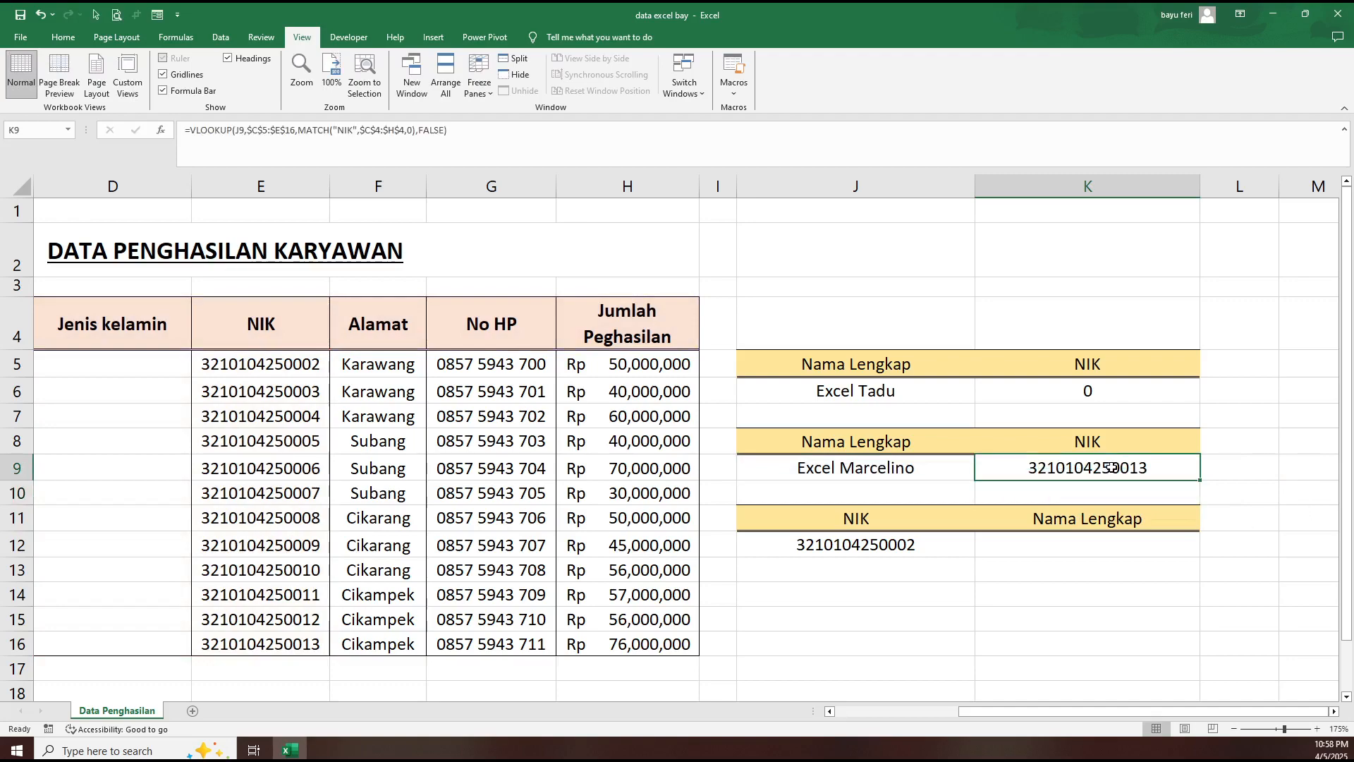
# - Compare the column index argument of the VLOOKUP formula in K6 with the MATCH version in K9
pyautogui.moveTo(1039, 710)
pyautogui.mouseDown()
pyautogui.moveTo(999, 704)
pyautogui.moveTo(1043, 712)
pyautogui.mouseUp()
pyautogui.click(1105, 384)
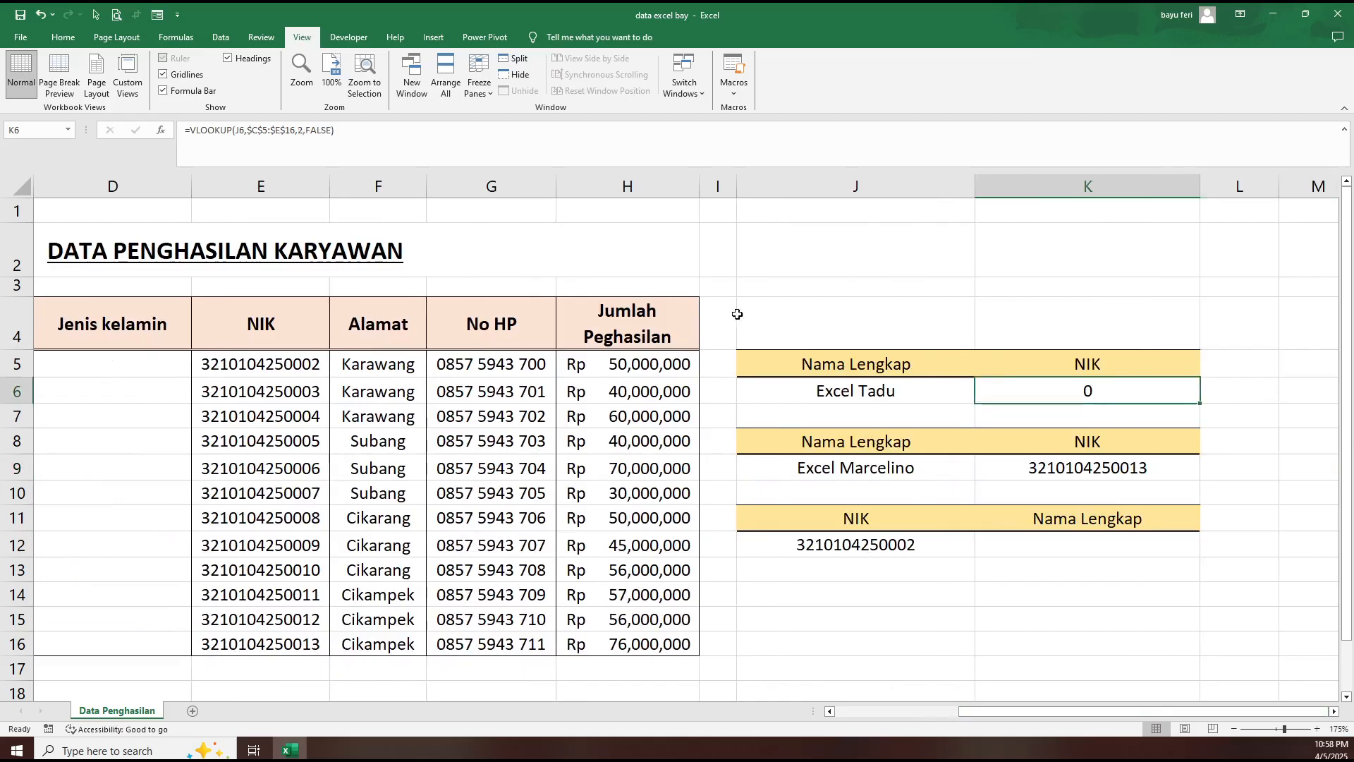
pyautogui.click(303, 130)
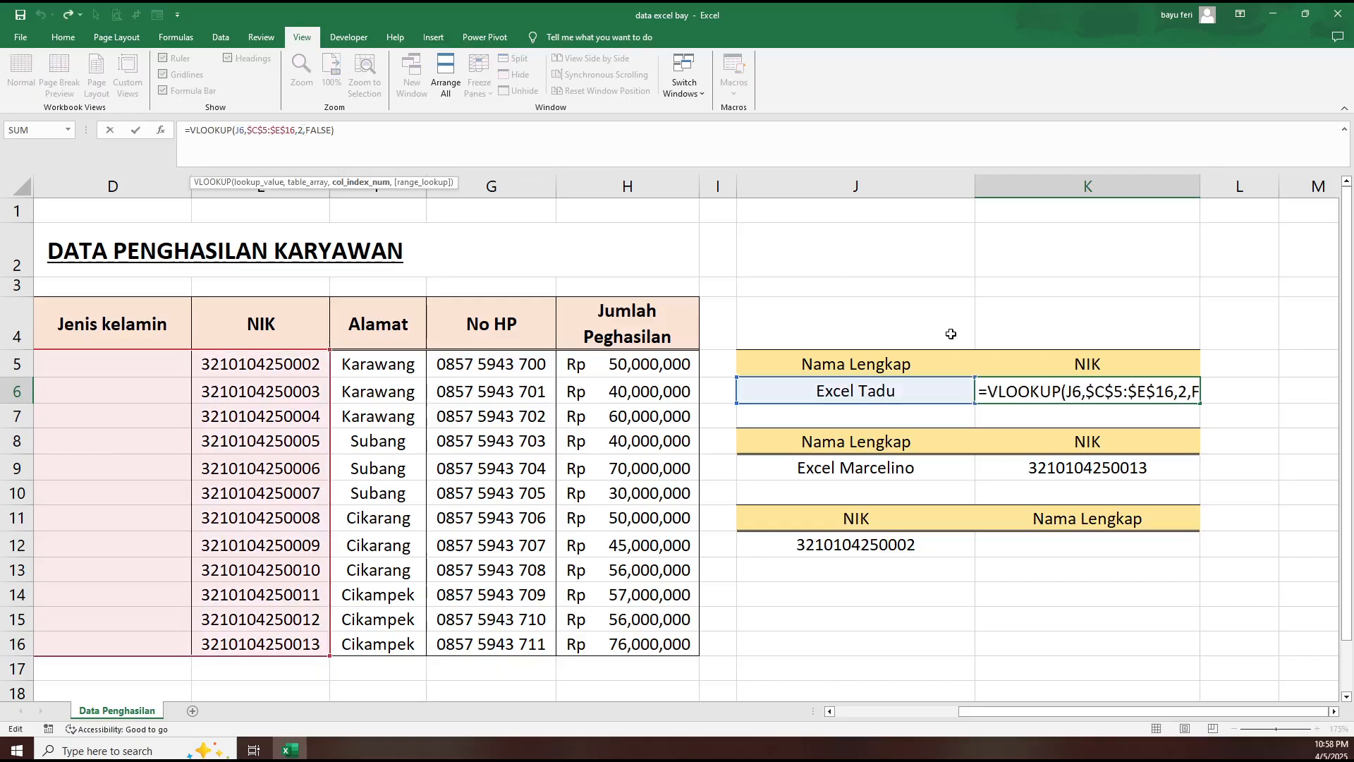
pyautogui.click(1080, 683)
pyautogui.click(1121, 462)
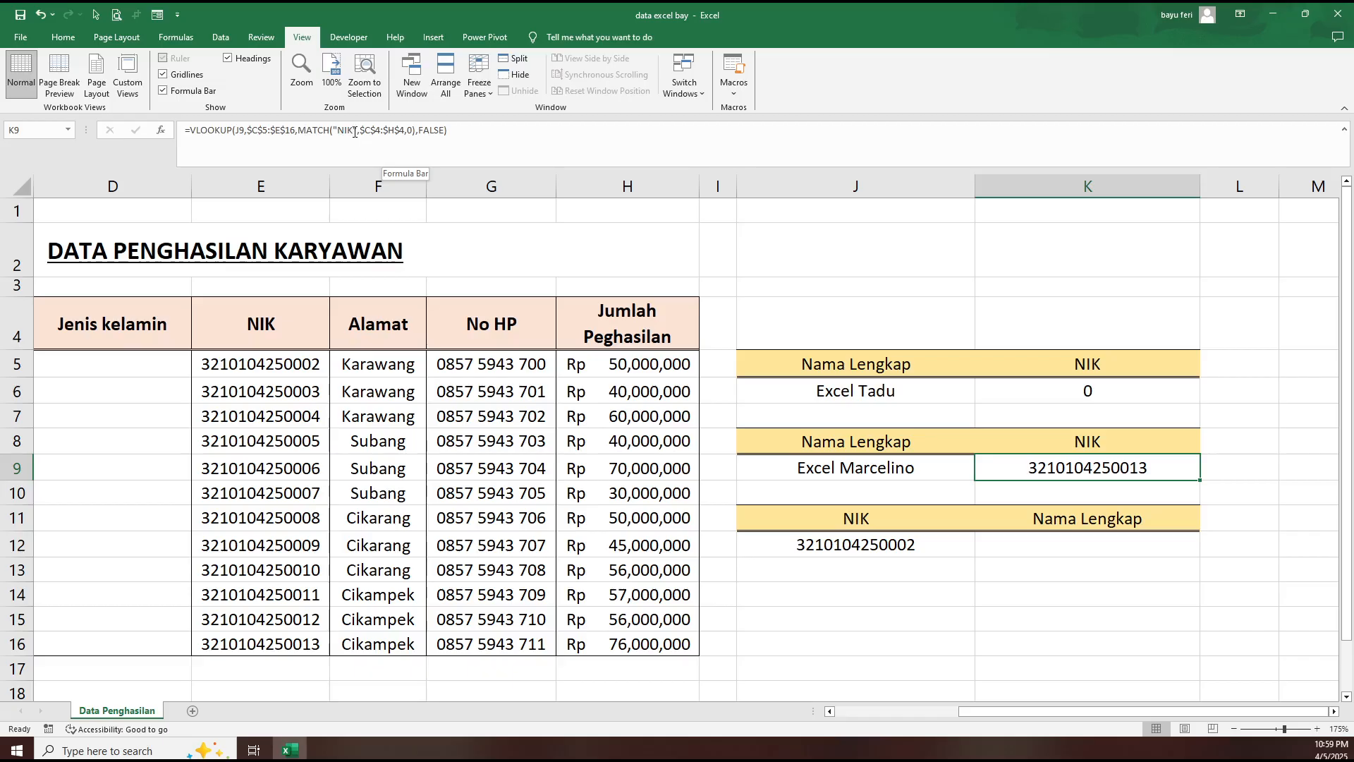
# - Delete the empty "Jenis kelamin" column from the employee table and check the MATCH-based lookup formula
pyautogui.moveTo(1080, 711); pyautogui.dragTo(1026, 704)
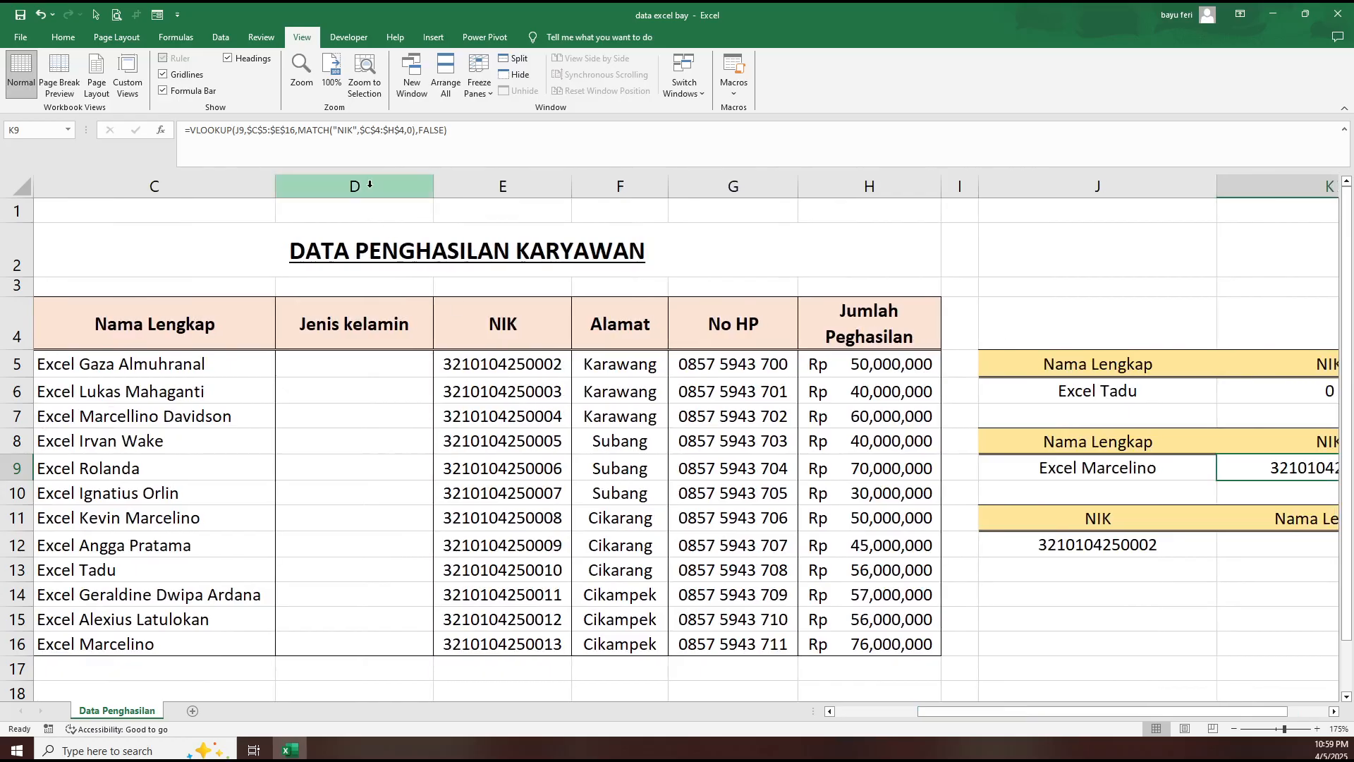
pyautogui.click(369, 184)
pyautogui.rightClick(370, 188)
pyautogui.click(409, 328)
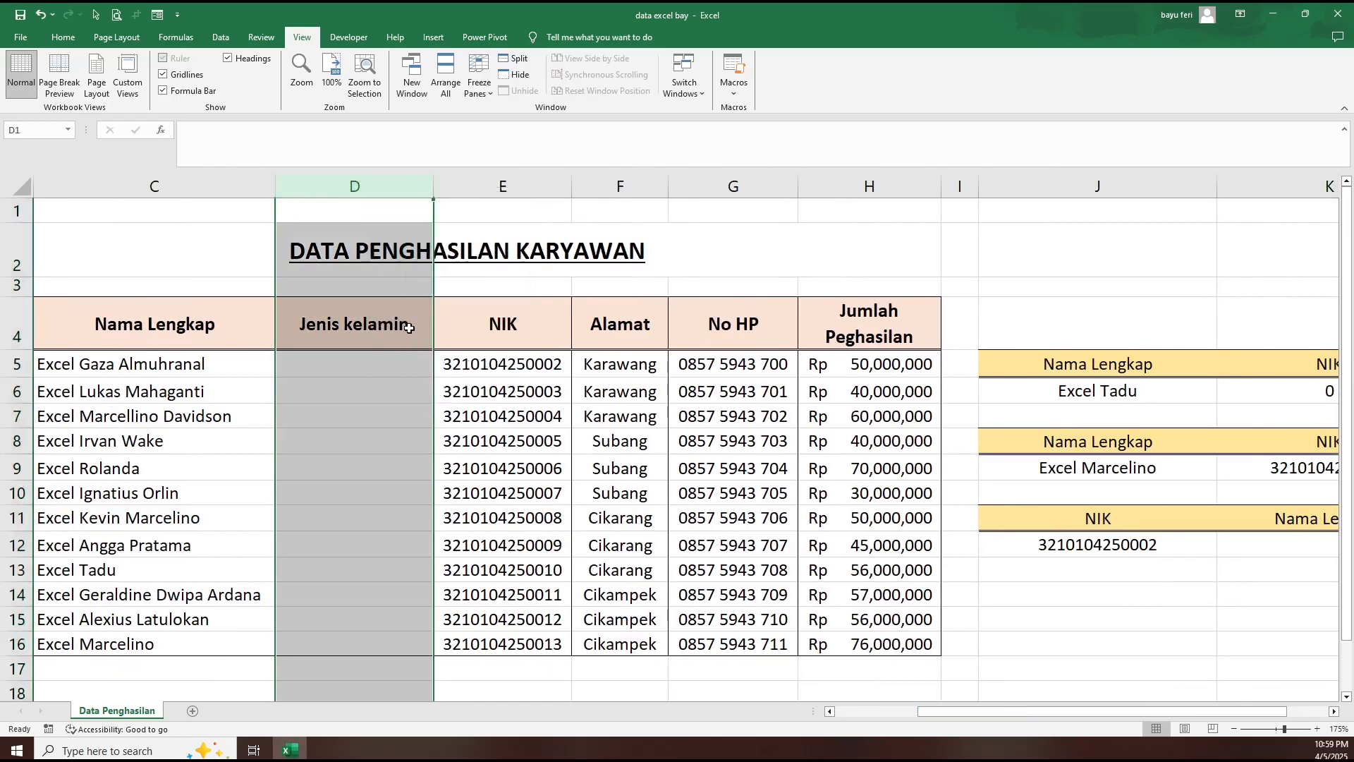
pyautogui.click(953, 643)
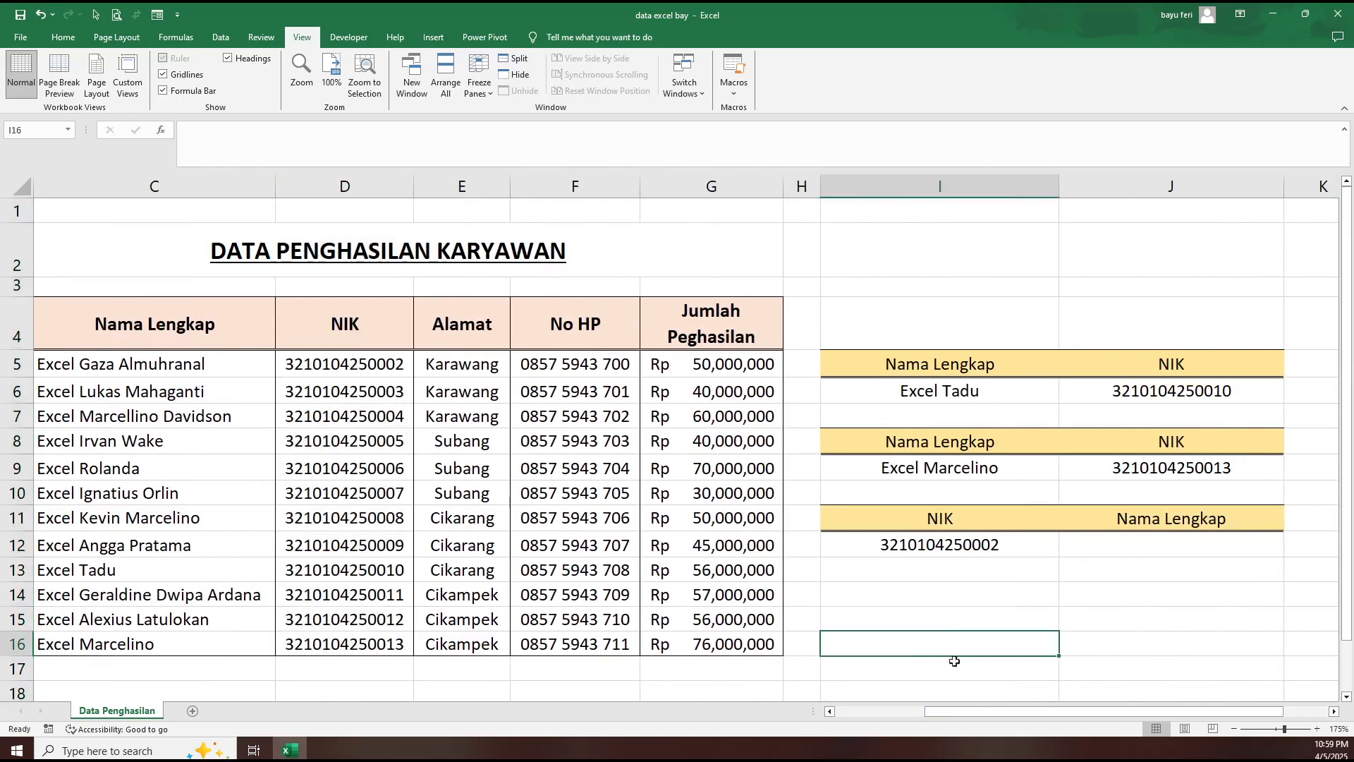
pyautogui.click(1151, 471)
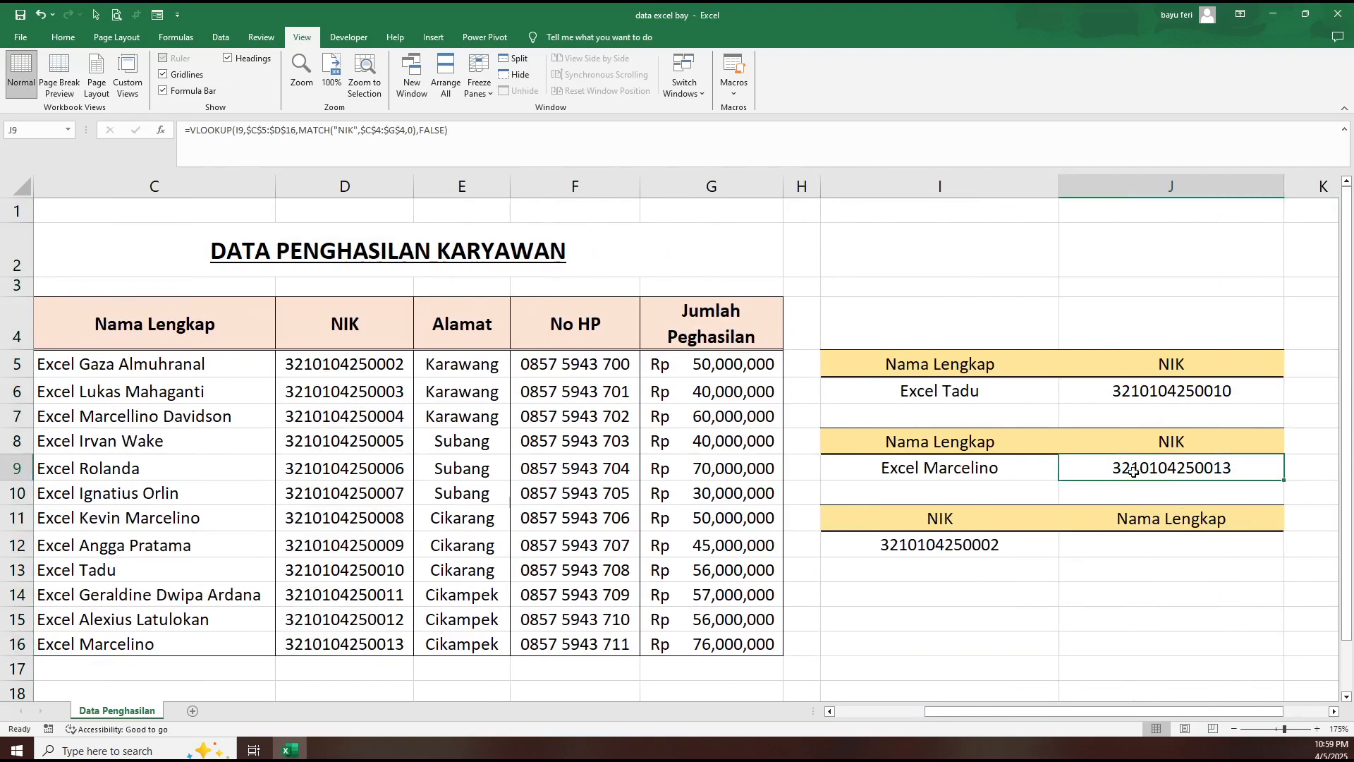
# - Insert two blank columns between the "Nama Lengkap" and NIK columns of the employee table
pyautogui.click(346, 182)
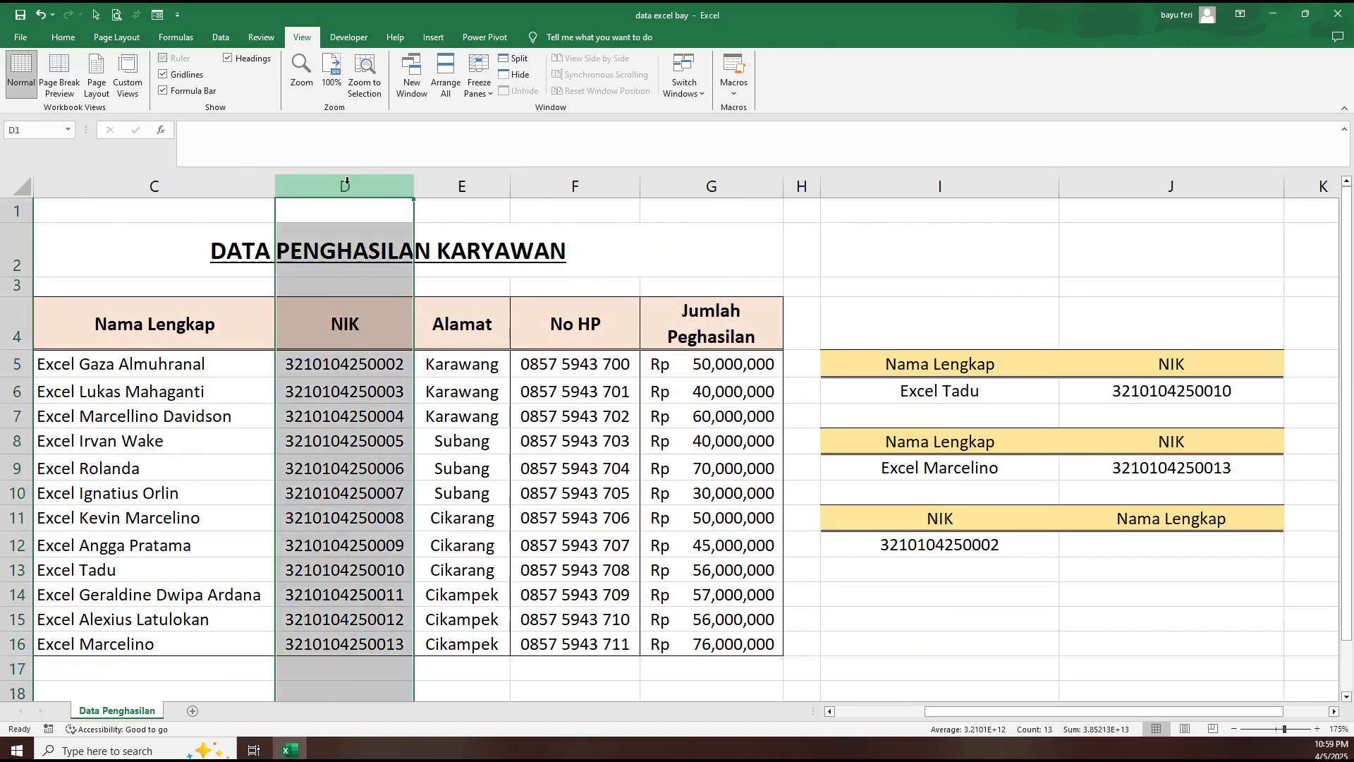
pyautogui.rightClick(347, 181)
pyautogui.click(389, 307)
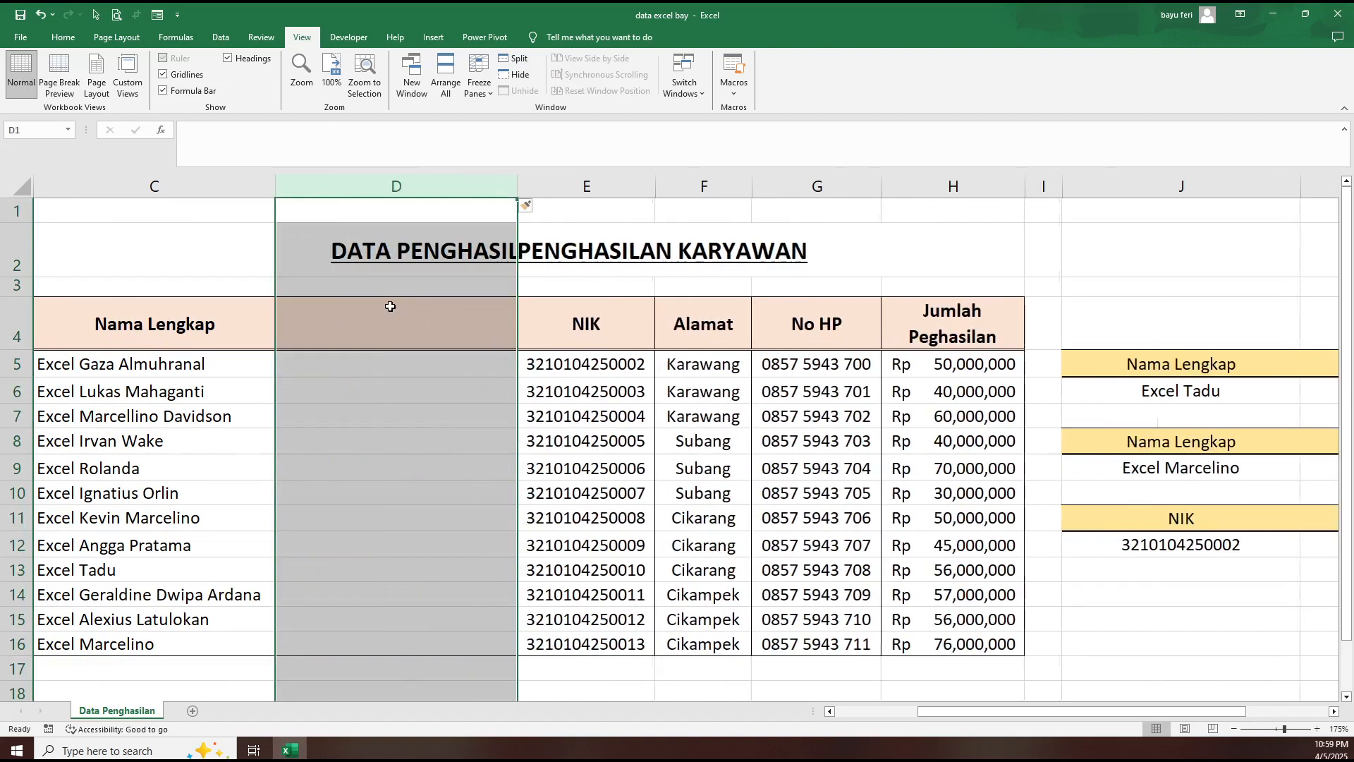
pyautogui.rightClick(382, 187)
pyautogui.click(431, 313)
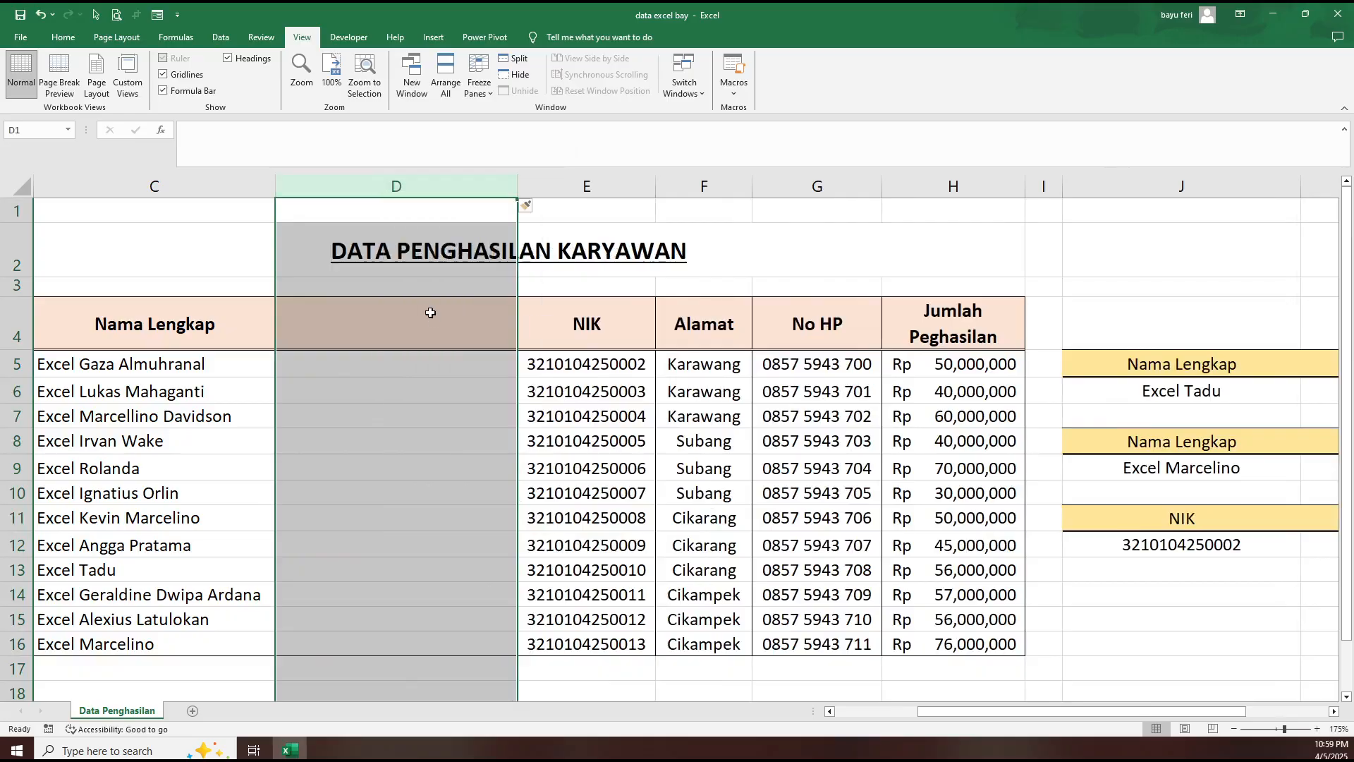
pyautogui.moveTo(962, 708); pyautogui.dragTo(1123, 734)
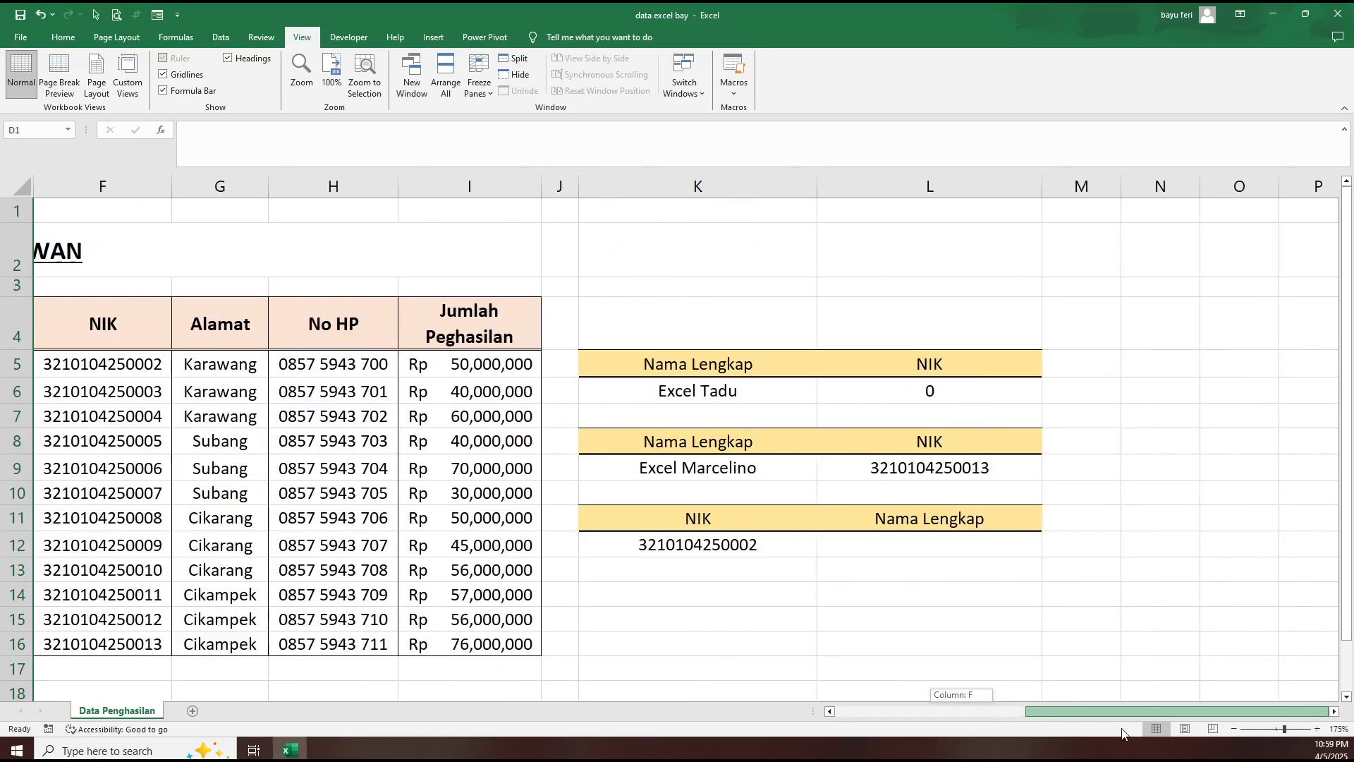
# - Check the lookup formulas in L9 and L6 against the inserted columns
pyautogui.click(967, 468)
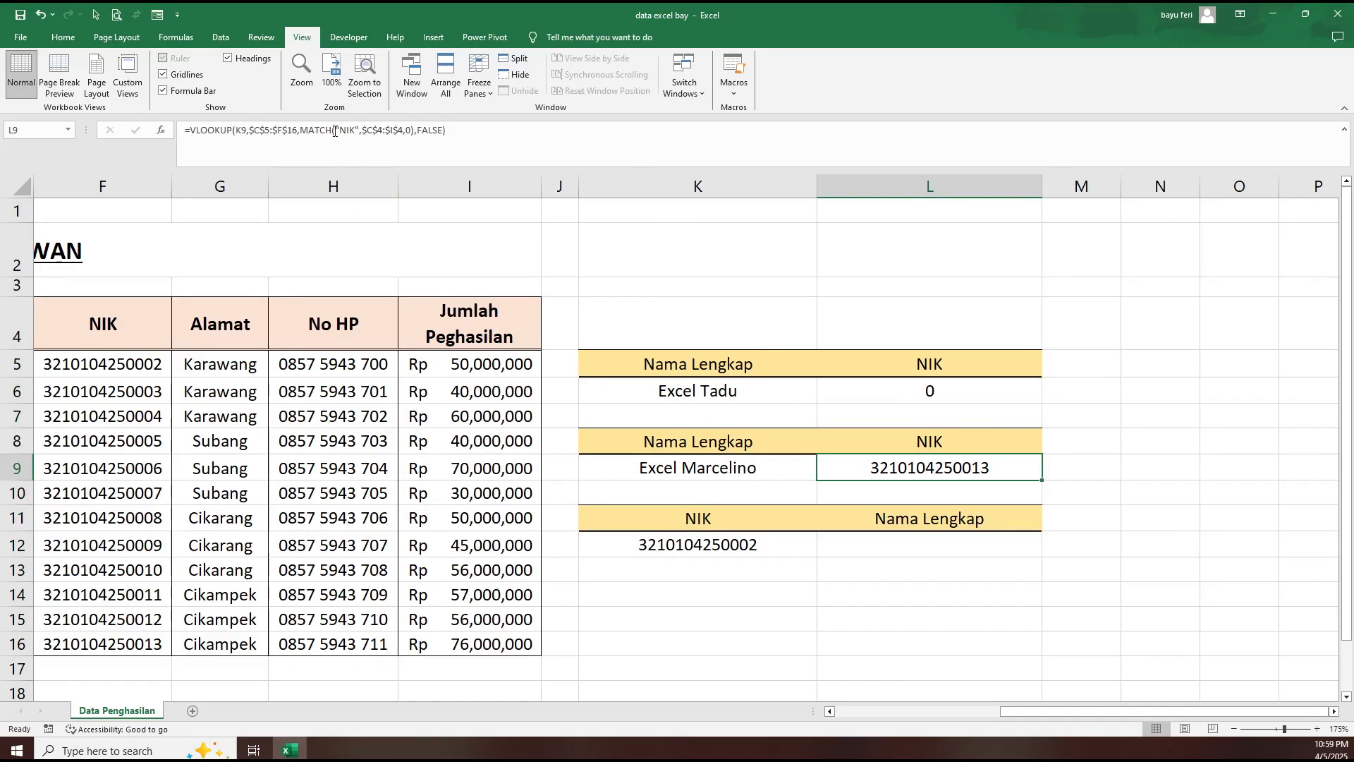
pyautogui.click(928, 393)
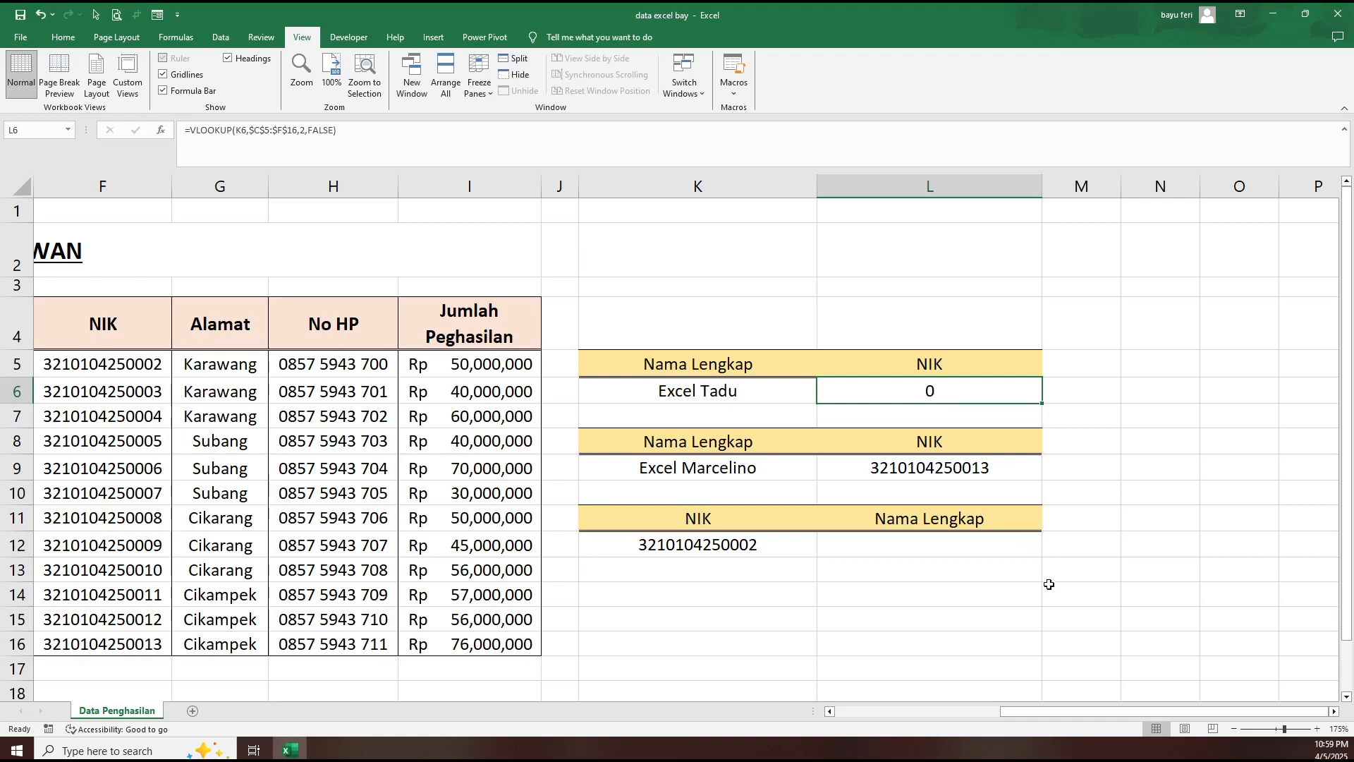
pyautogui.click(959, 469)
pyautogui.click(925, 552)
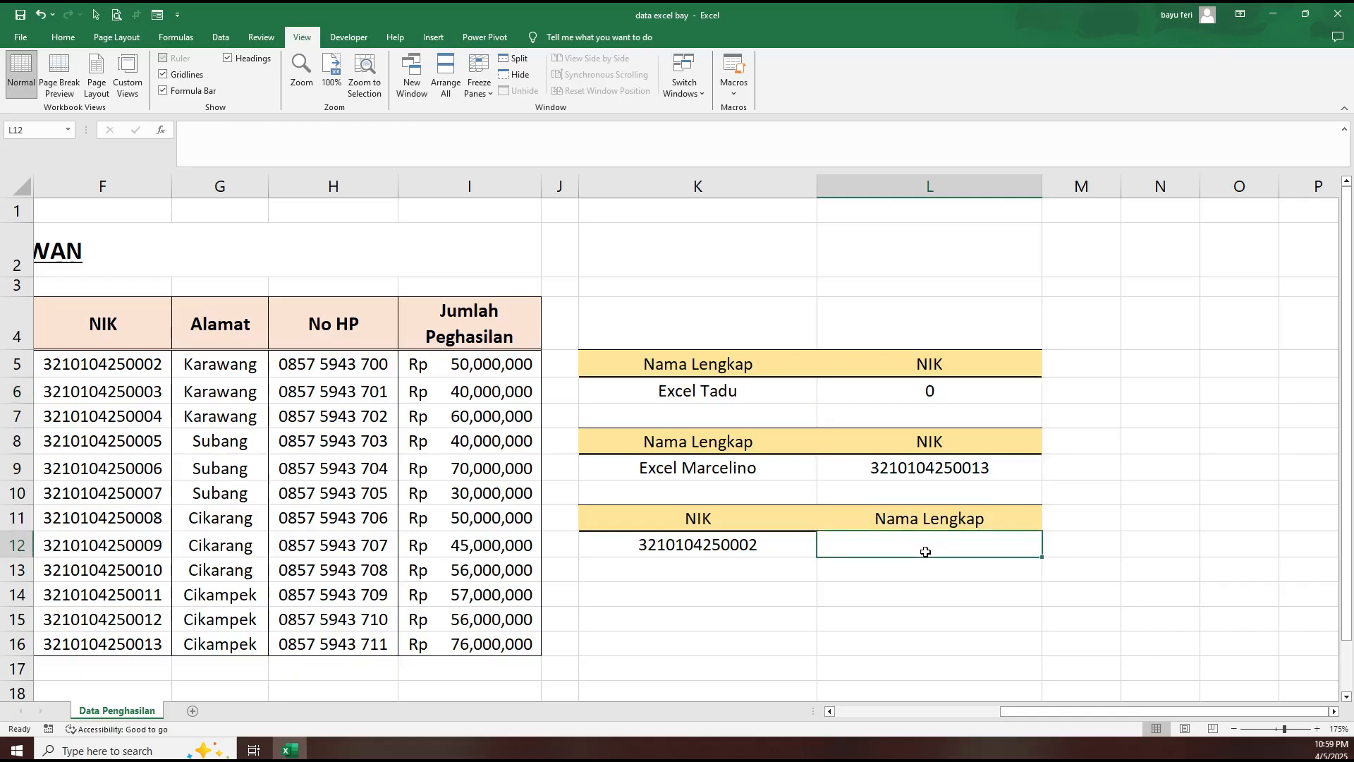
# - Delete the two blank columns D and E from the employee table
pyautogui.moveTo(1170, 713); pyautogui.dragTo(1113, 705)
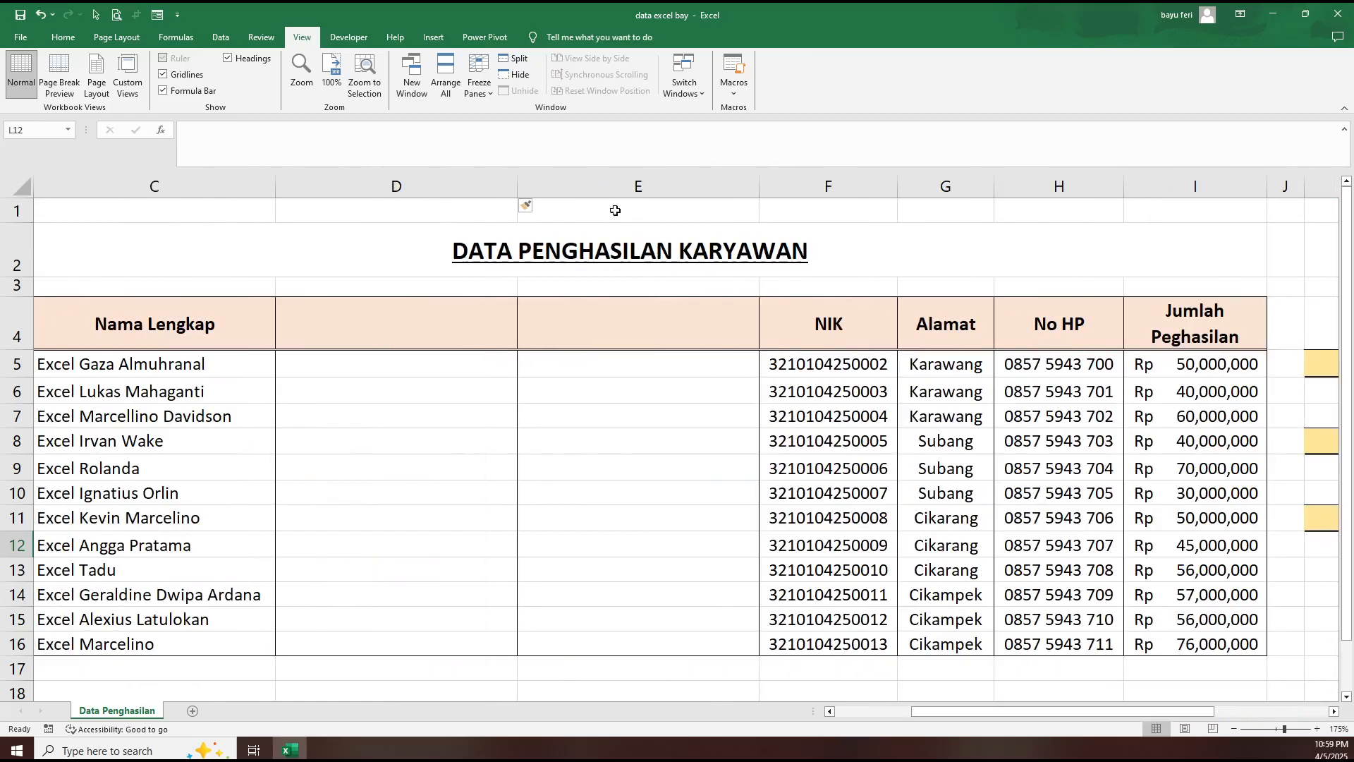
pyautogui.moveTo(423, 186); pyautogui.dragTo(592, 187)
pyautogui.rightClick(594, 188)
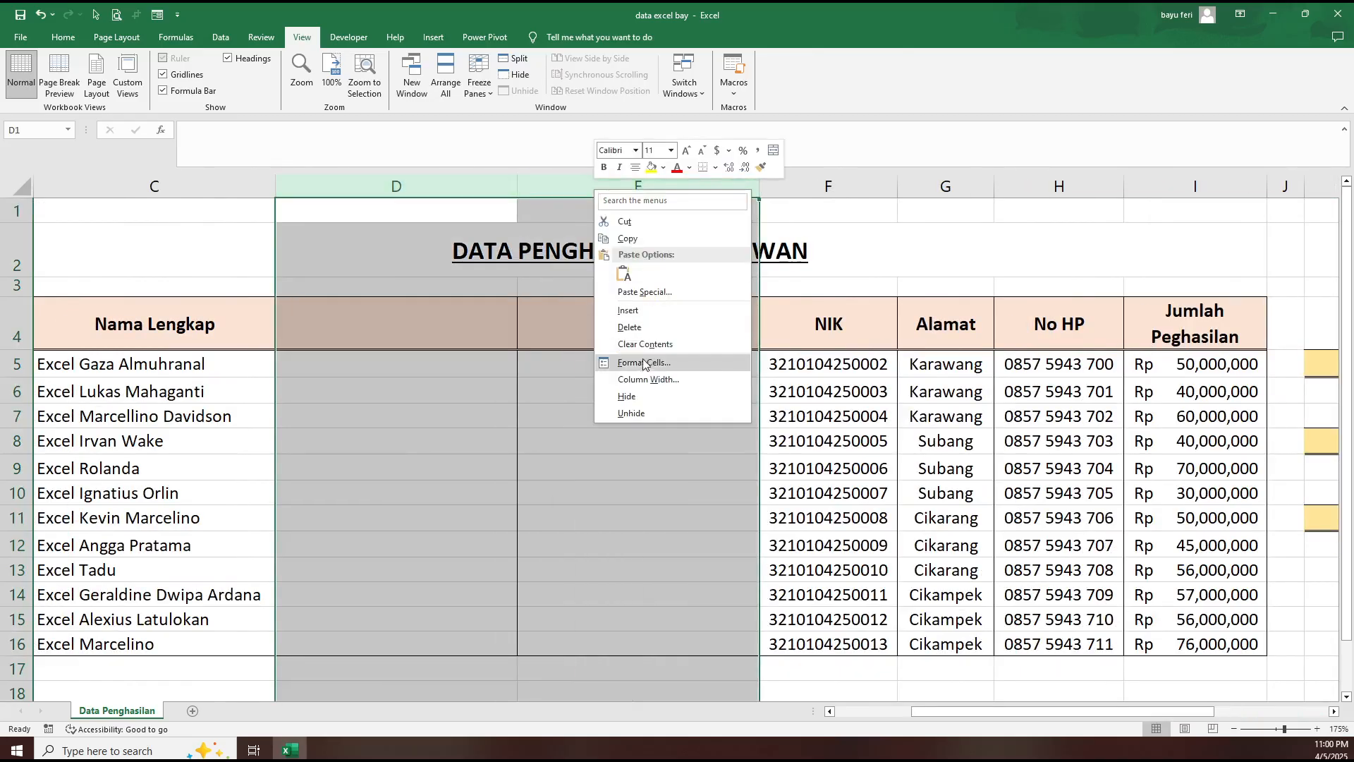
pyautogui.click(629, 326)
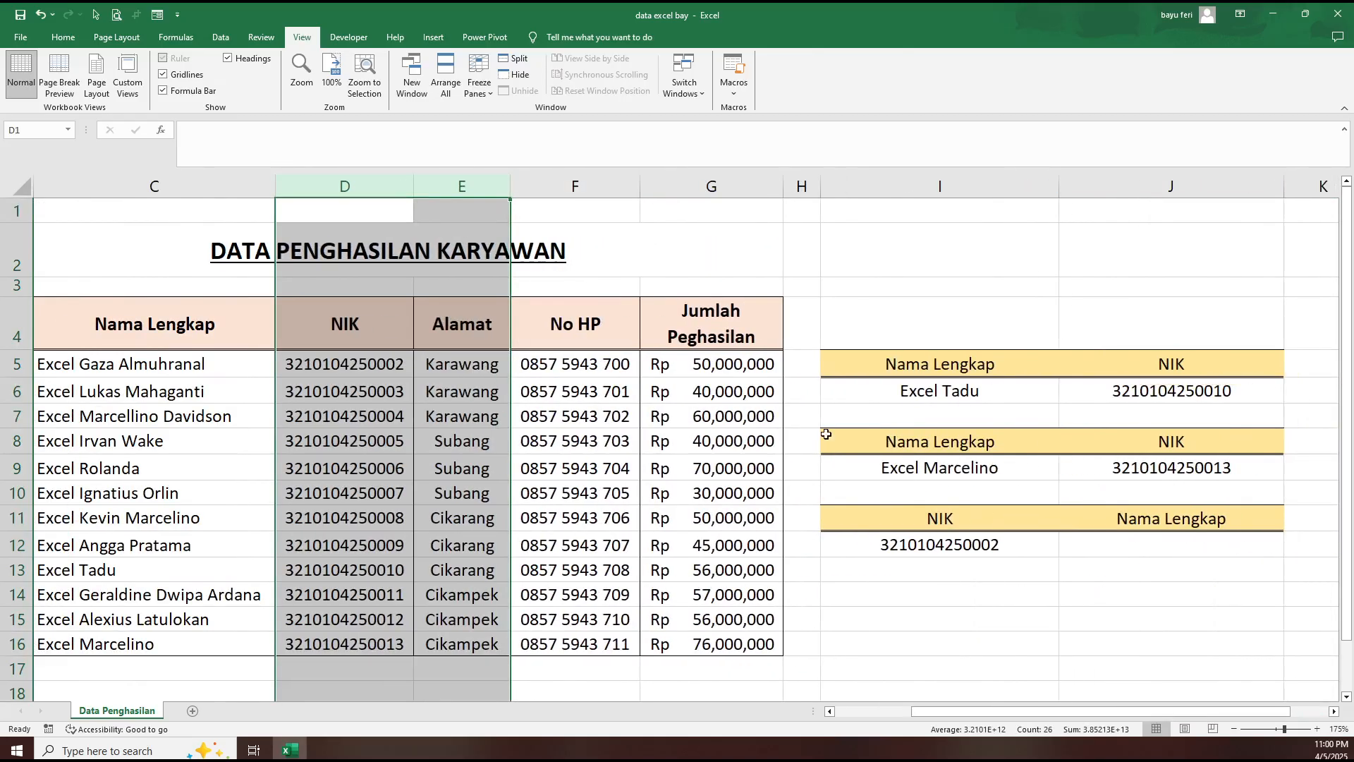
pyautogui.click(929, 594)
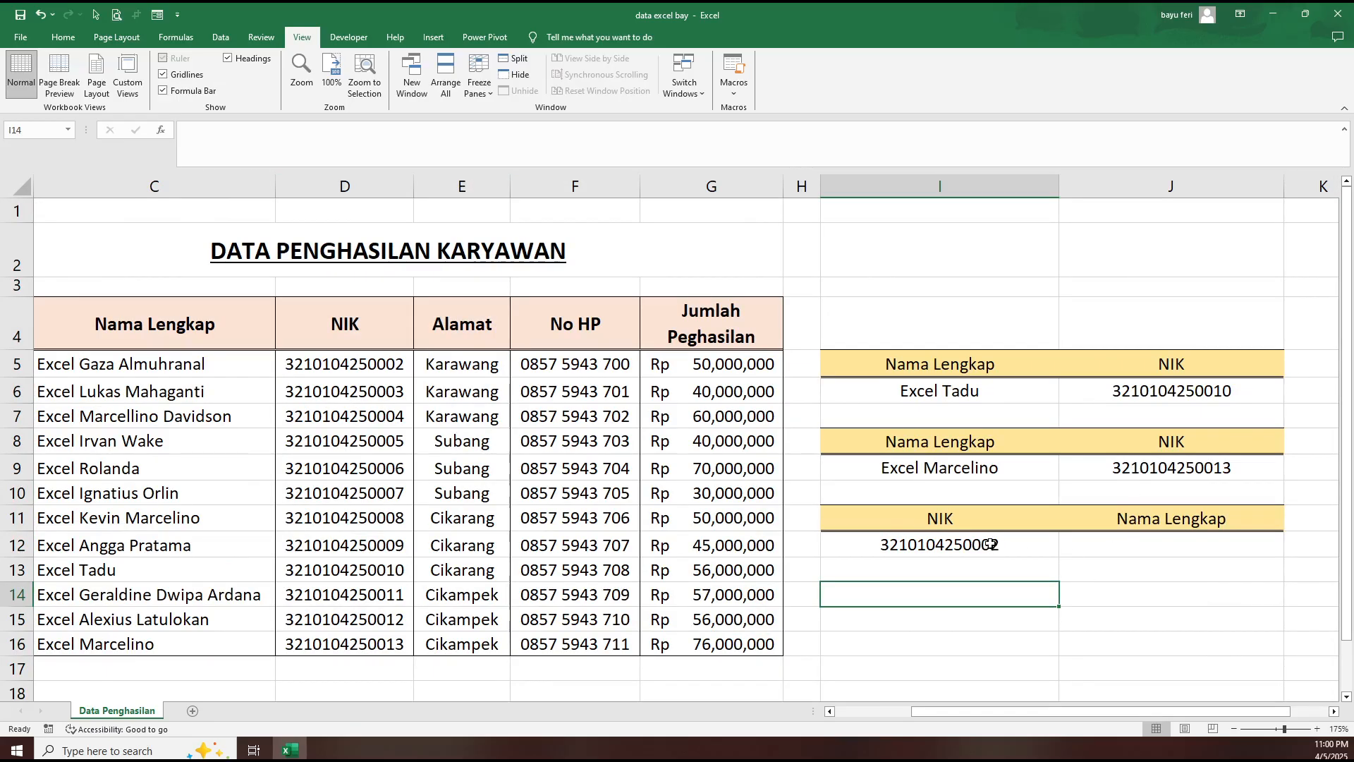
# - Examine the order of the "Nama Lengkap" and NIK columns in the employee table
pyautogui.moveTo(1076, 711); pyautogui.dragTo(986, 709)
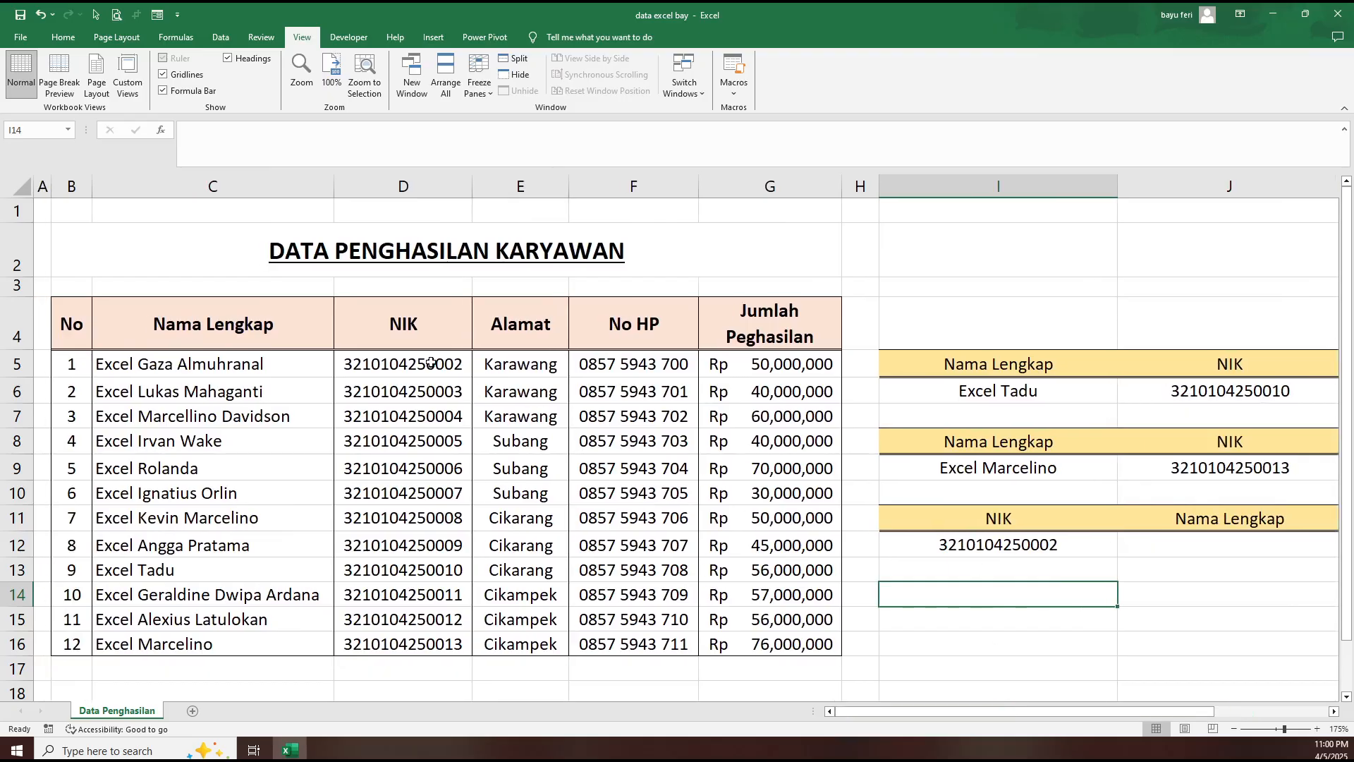
pyautogui.moveTo(432, 362); pyautogui.dragTo(417, 644)
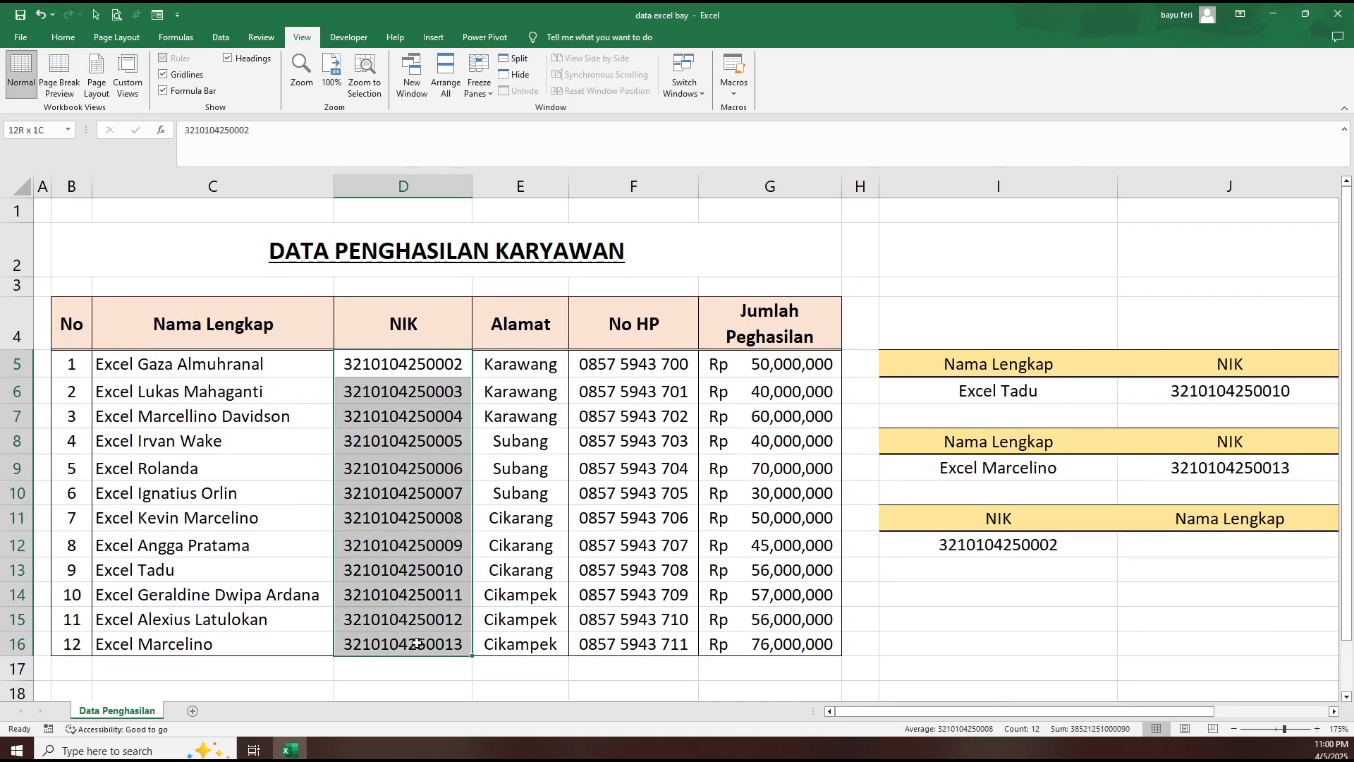
pyautogui.click(232, 363)
pyautogui.click(328, 491)
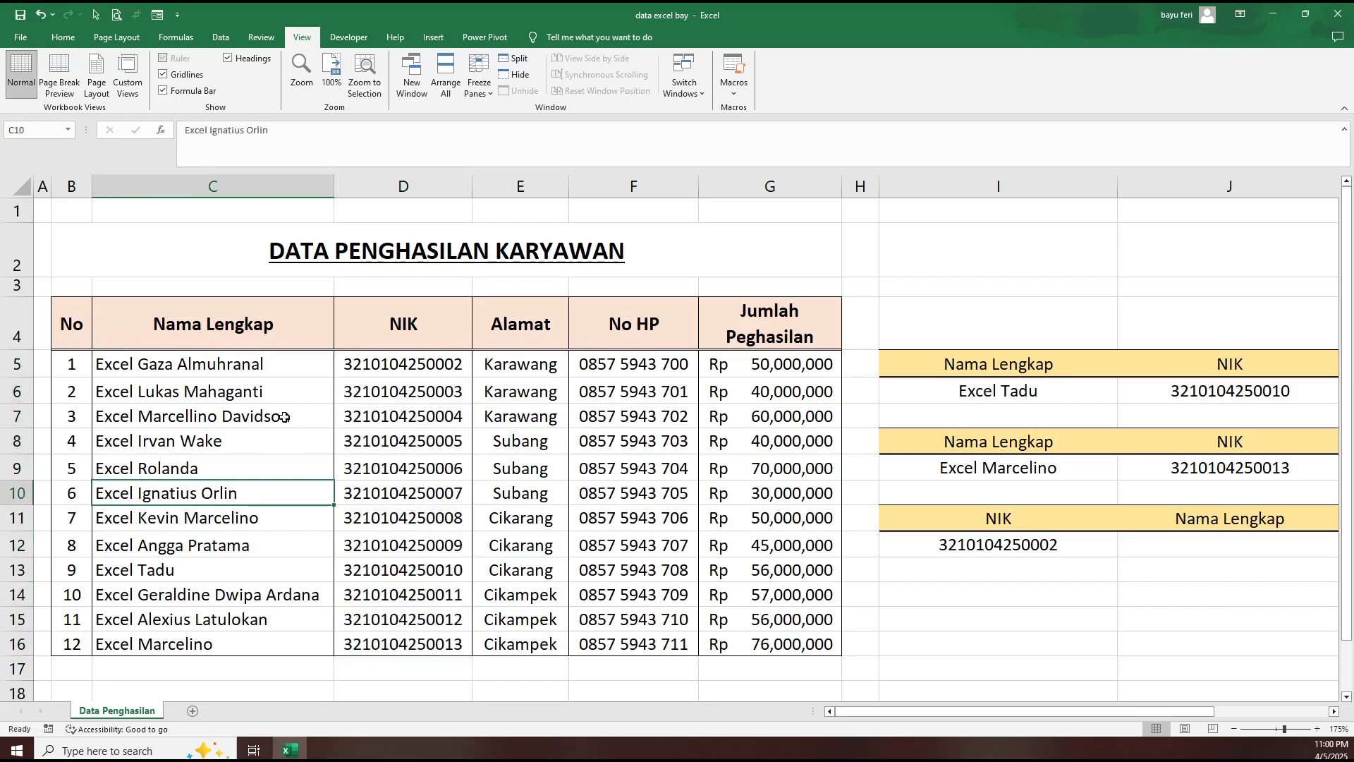
# - Start a VLOOKUP formula in J12 with the NIK in I12 as the lookup value
pyautogui.click(1183, 542)
pyautogui.write('=')
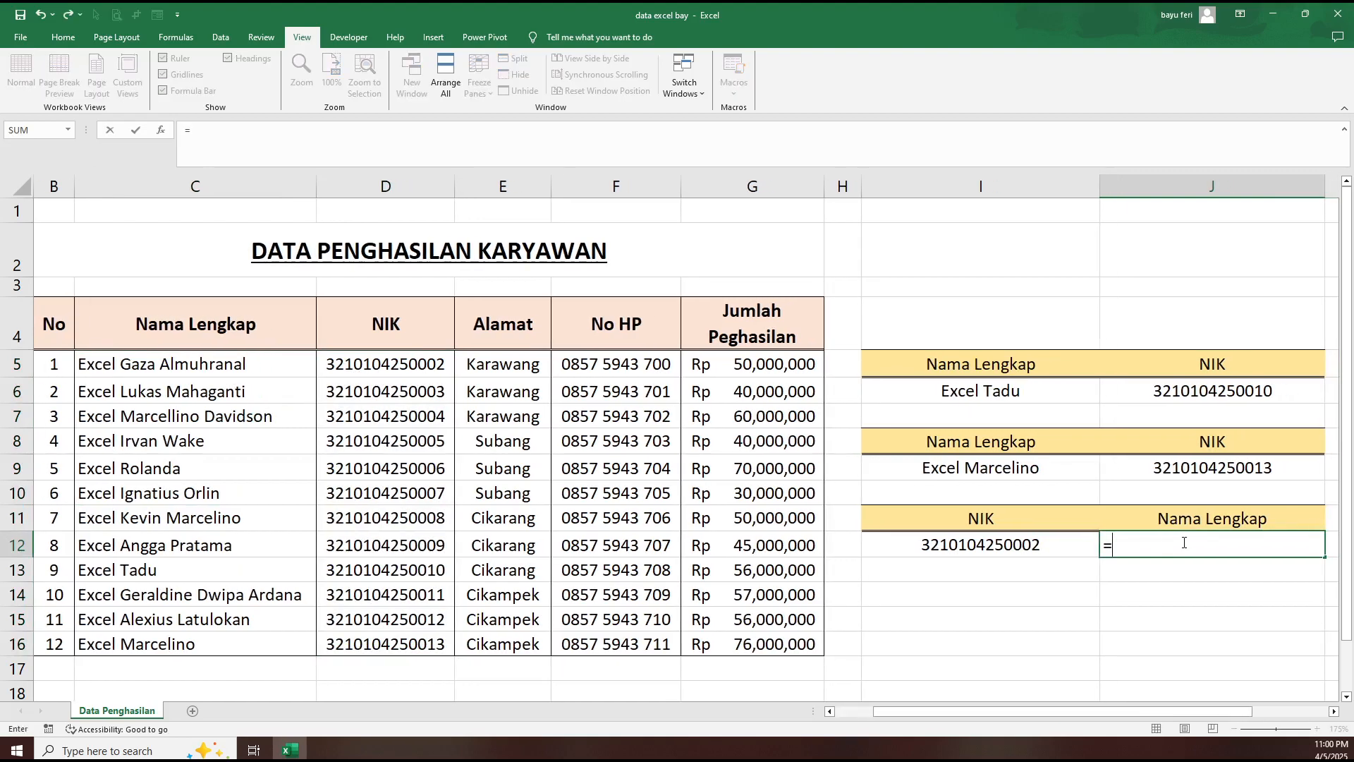
pyautogui.write('vlo')
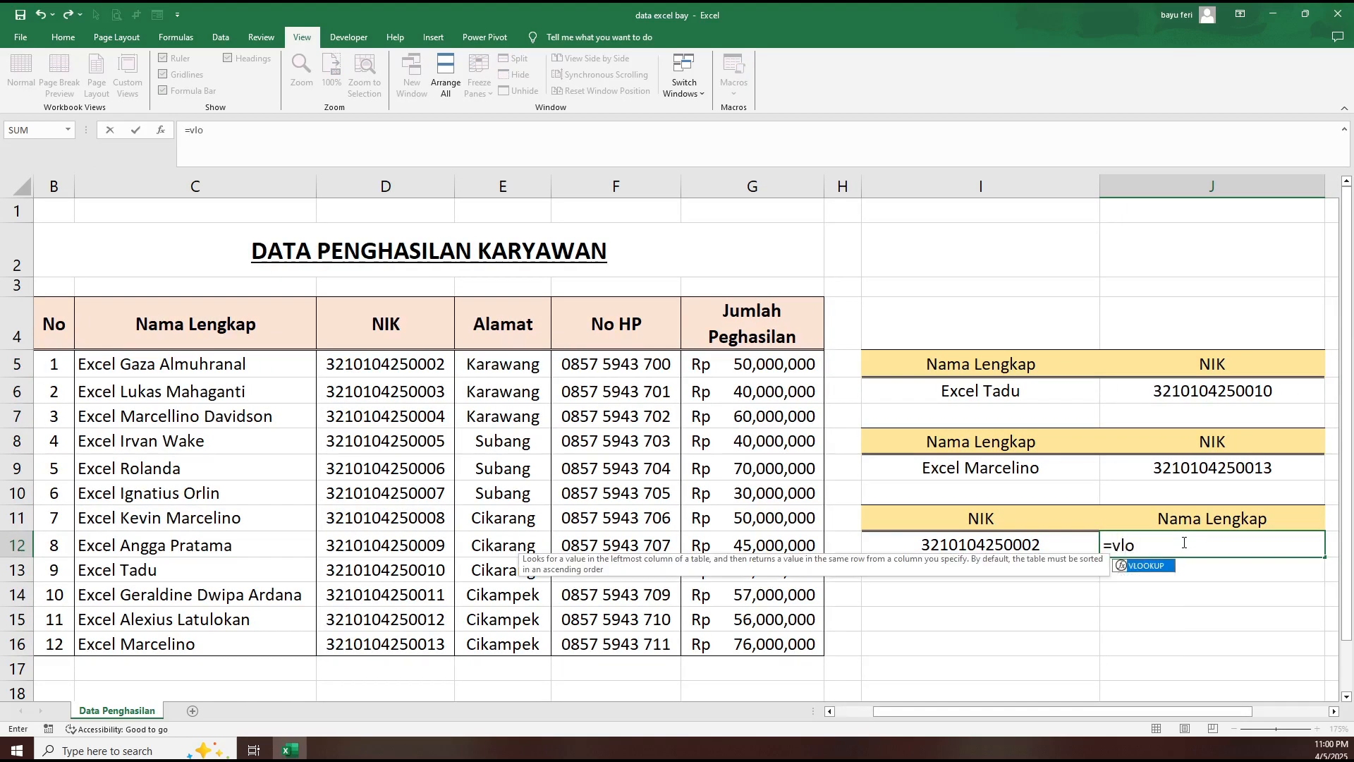
pyautogui.press('Tab')
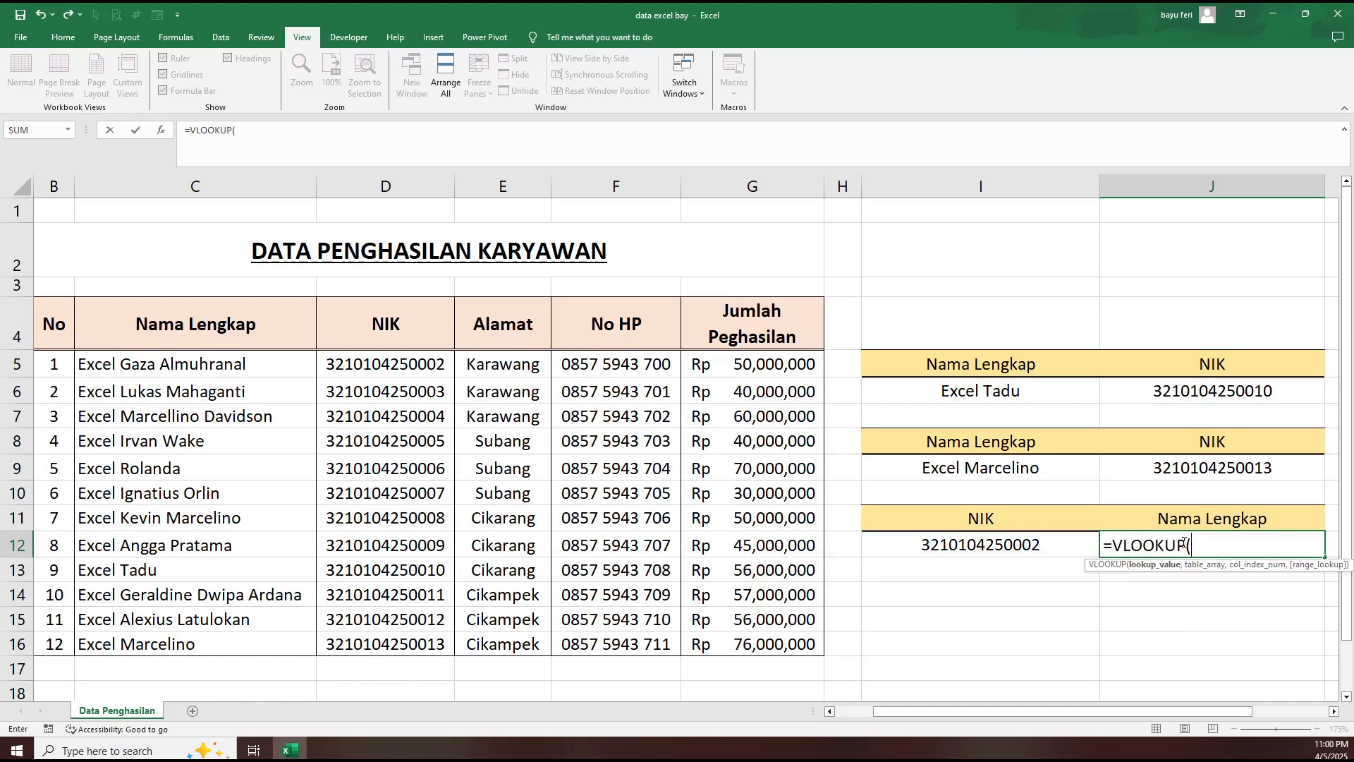
pyautogui.click(997, 543)
pyautogui.write(',')
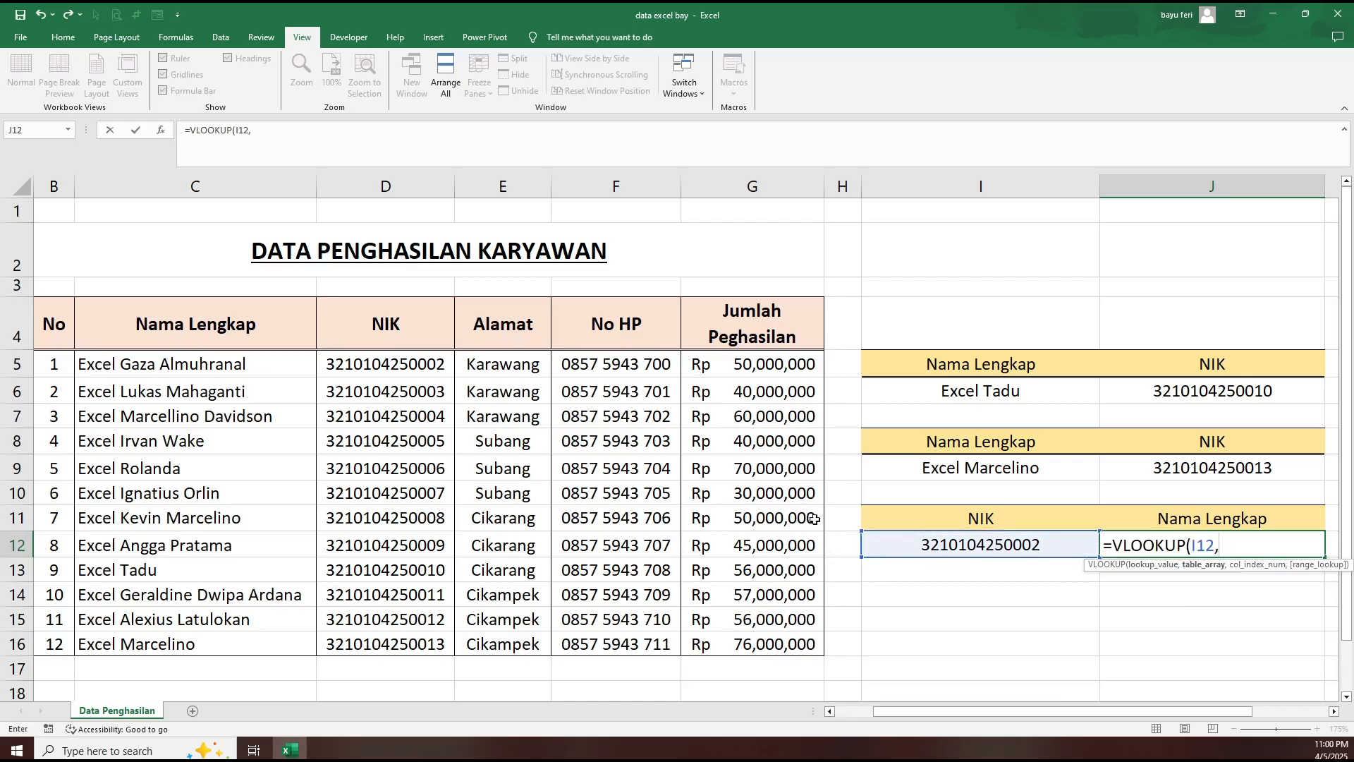
# - Set the VLOOKUP table array in J12 to the absolute range $C$5:$D$16 and the column index to 2
pyautogui.click(433, 363)
pyautogui.moveTo(292, 370); pyautogui.dragTo(268, 646)
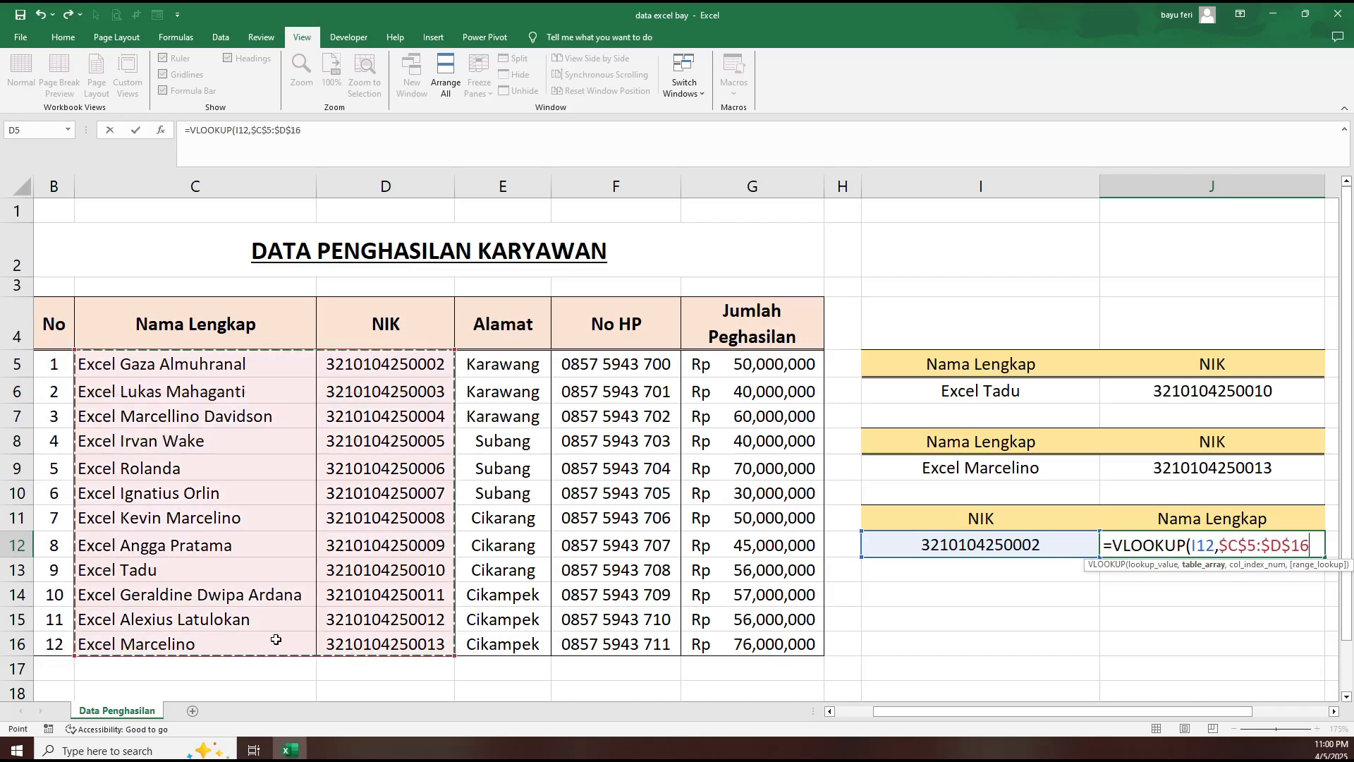
pyautogui.press('F4')
pyautogui.write(',2')
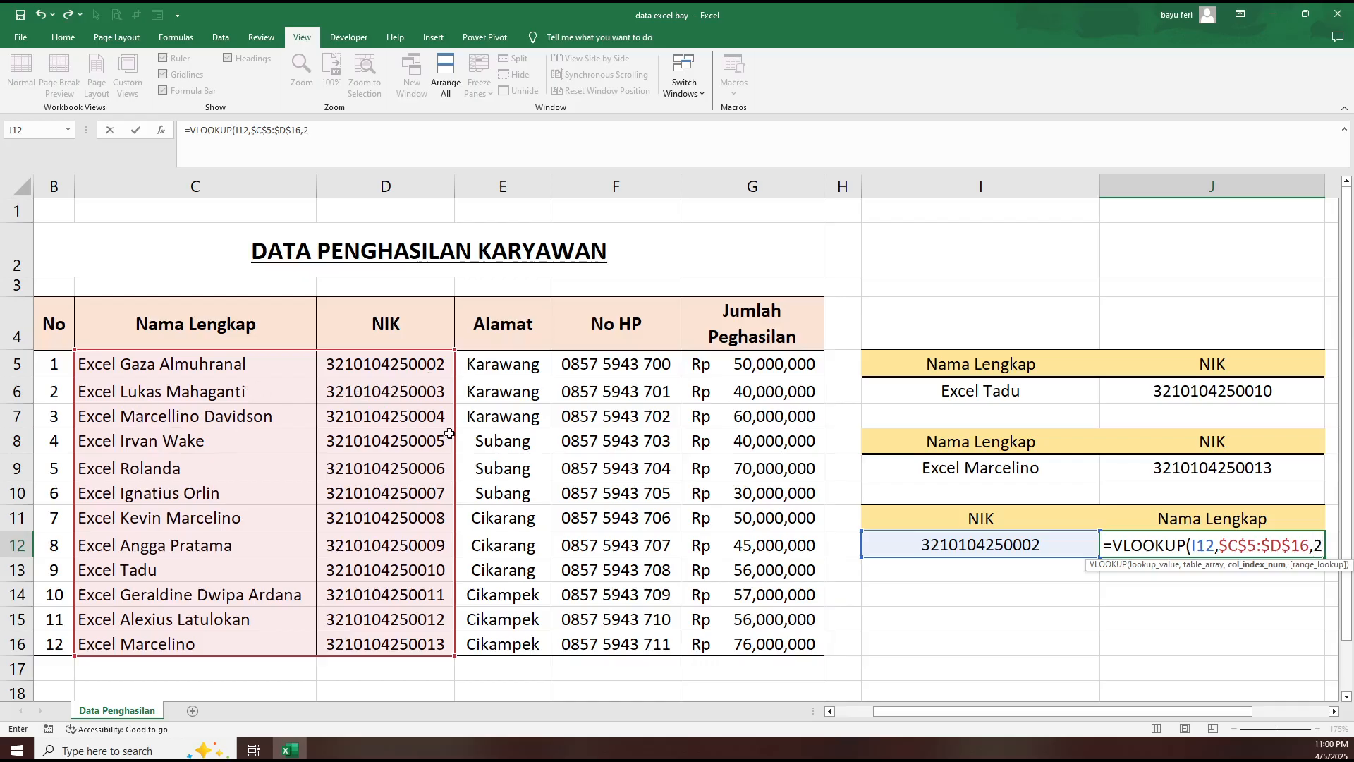
# - Finish J12's VLOOKUP with the exact-match option FALSE, enter it and reselect the cell
pyautogui.write(',')
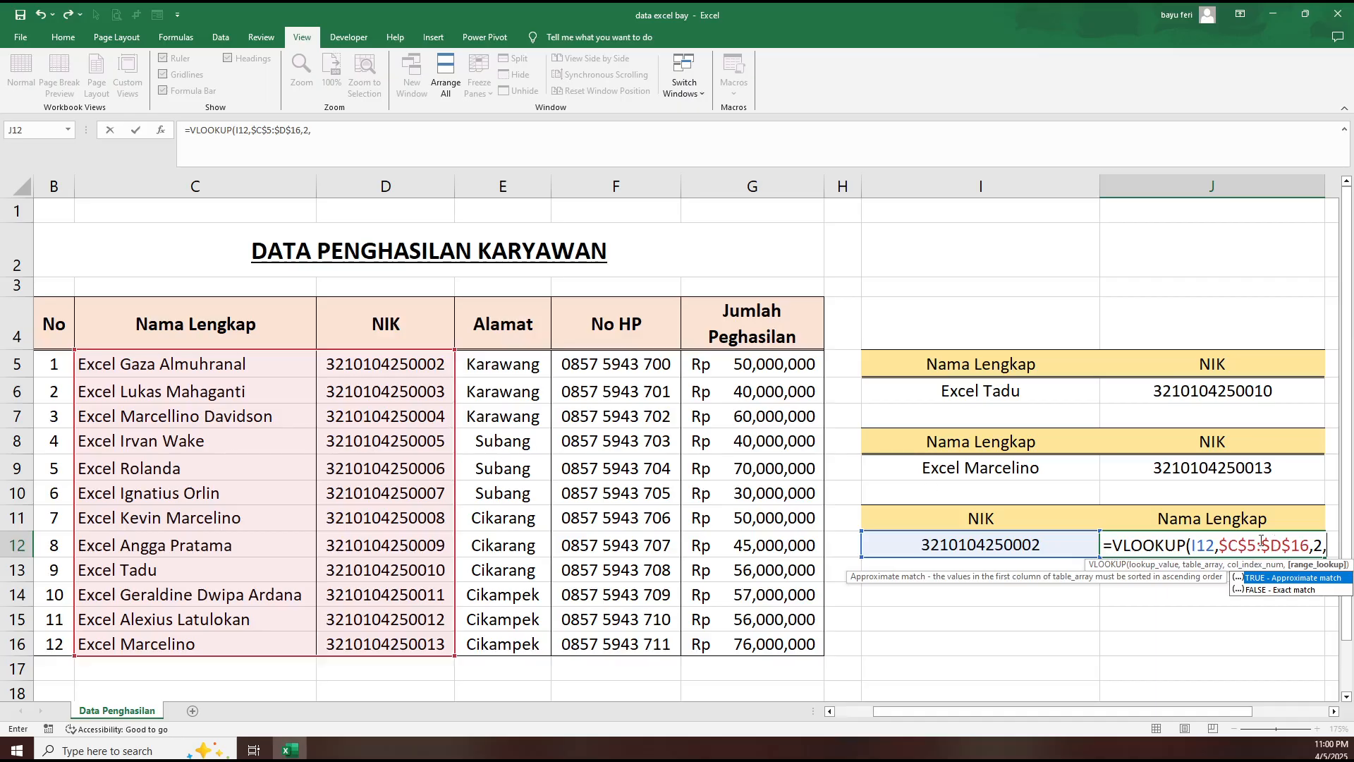
pyautogui.doubleClick(1282, 589)
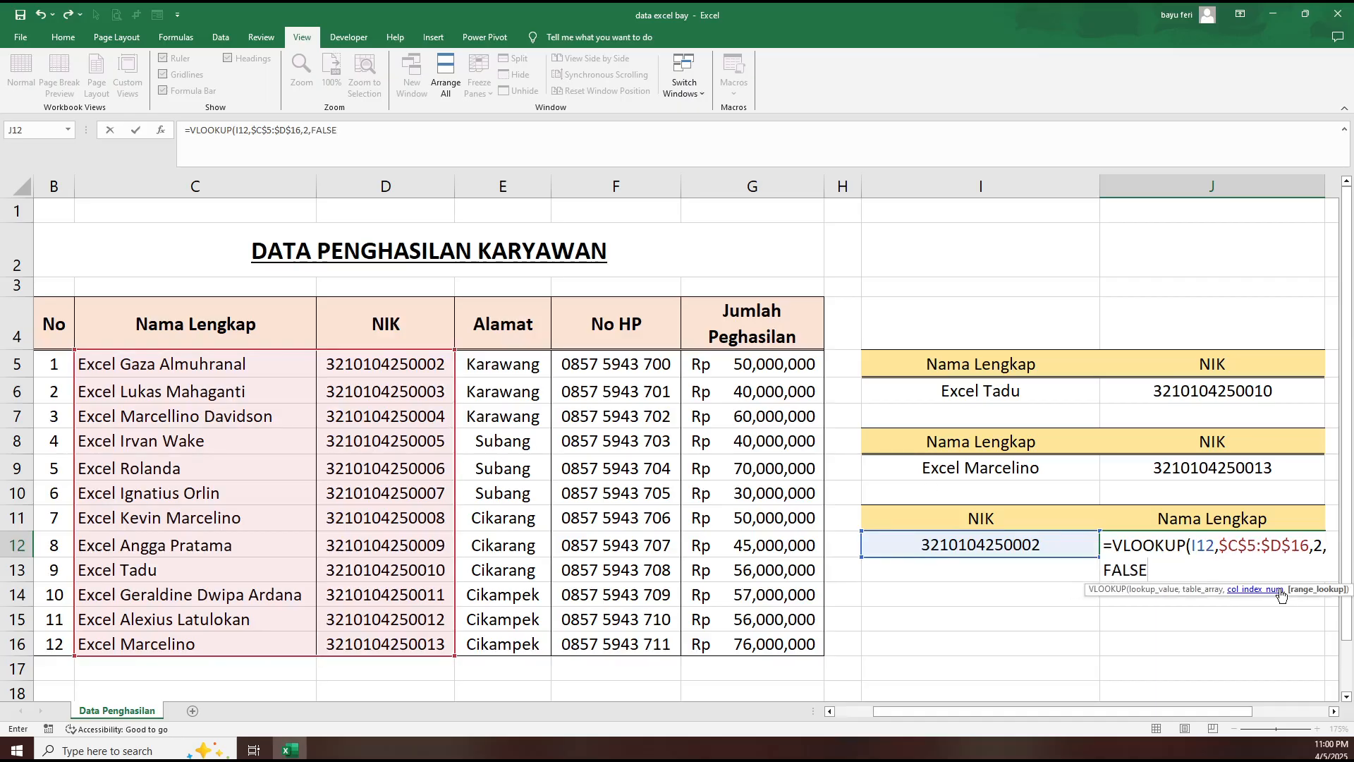
pyautogui.write(')')
pyautogui.press('Return')
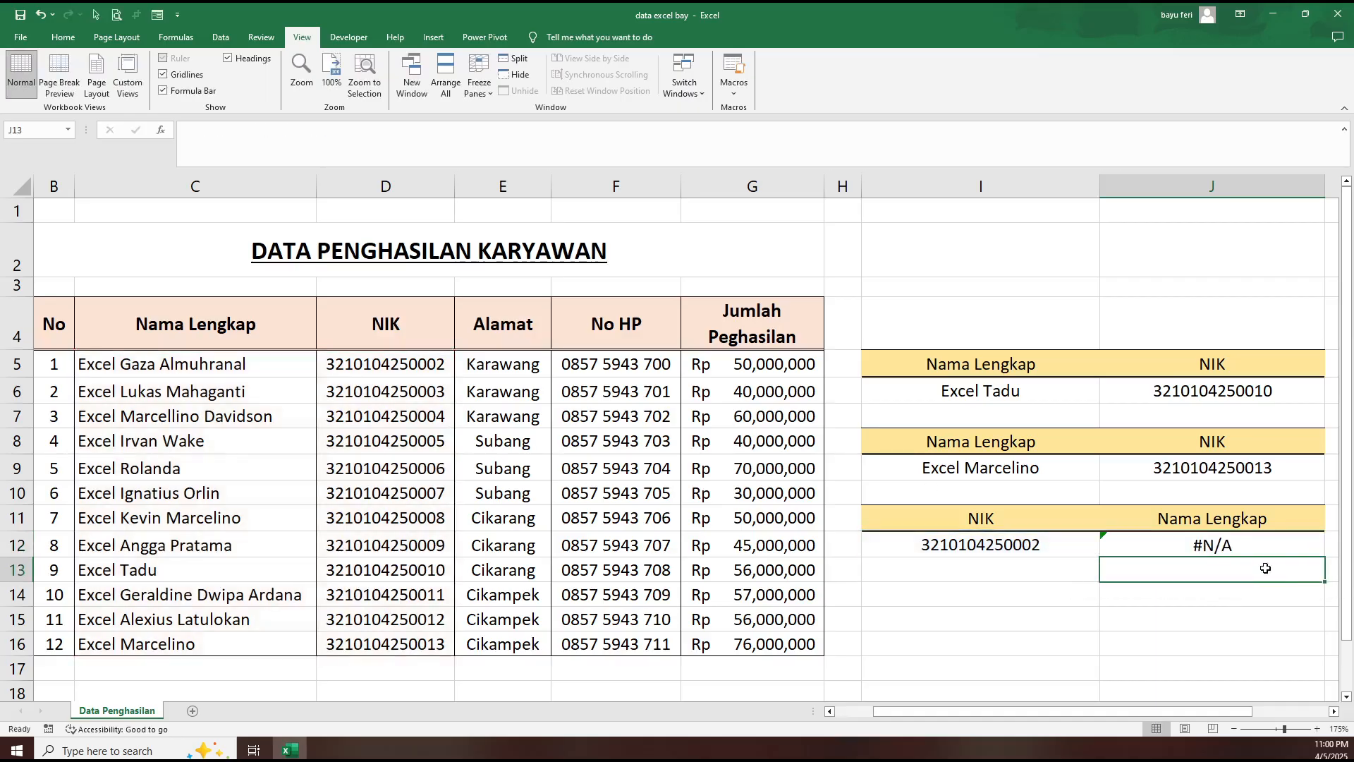
pyautogui.click(1249, 548)
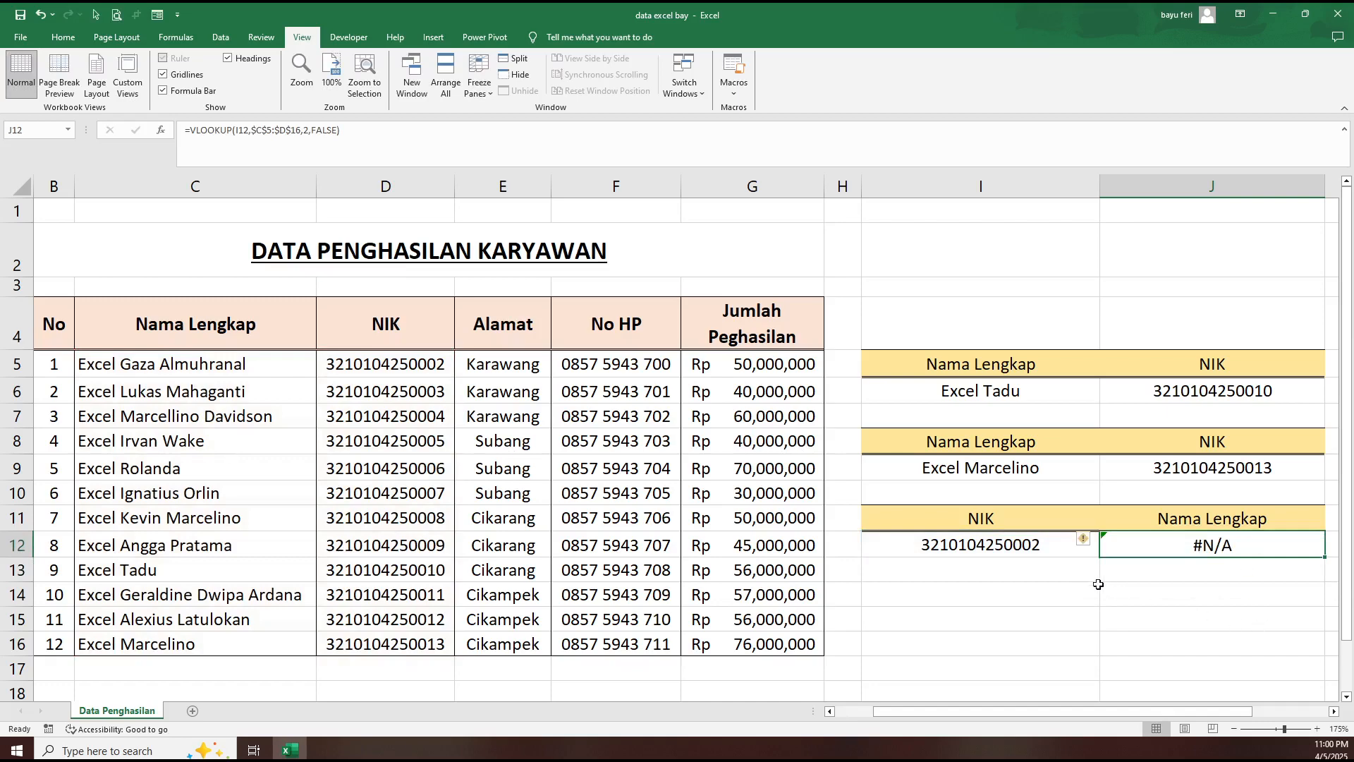
# - Examine the NIK in I12, the employee table's column order and the column index in J6's VLOOKUP formula
pyautogui.click(1034, 547)
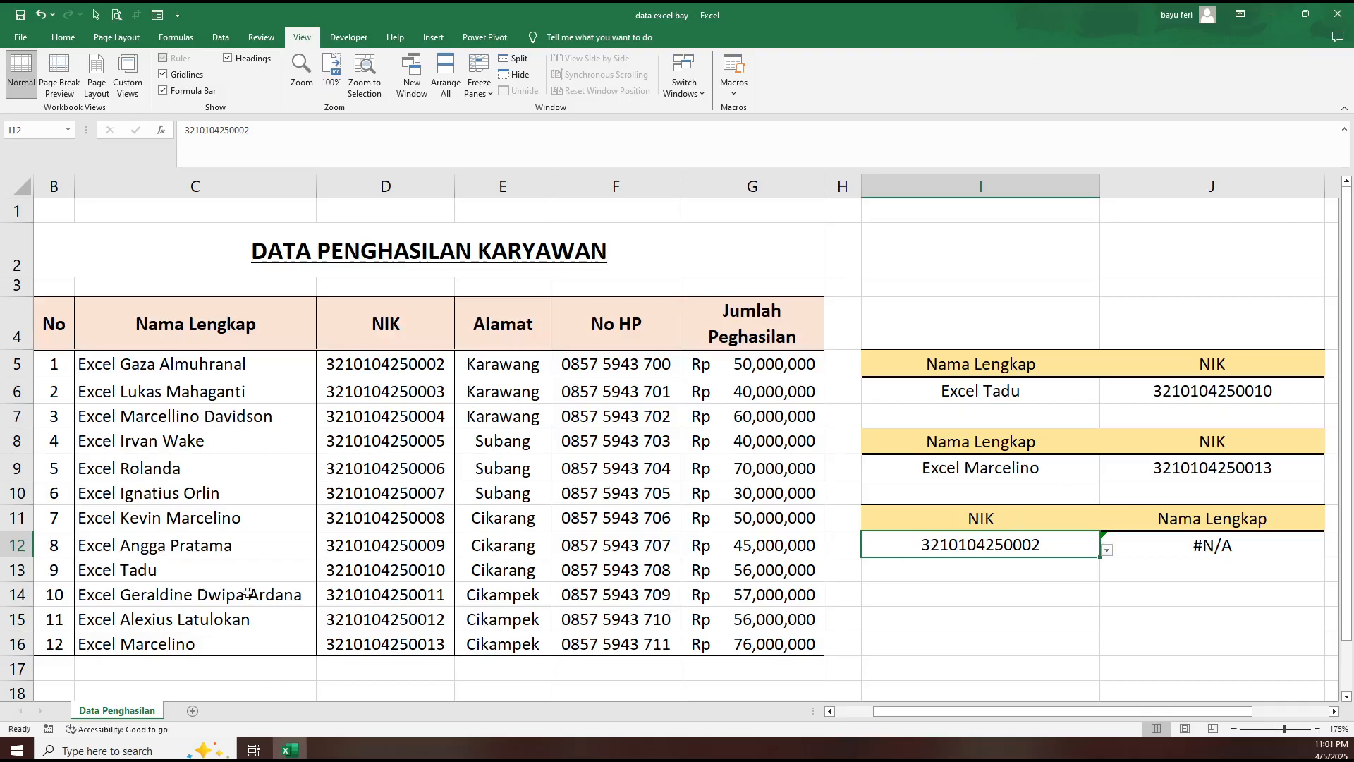
pyautogui.click(147, 512)
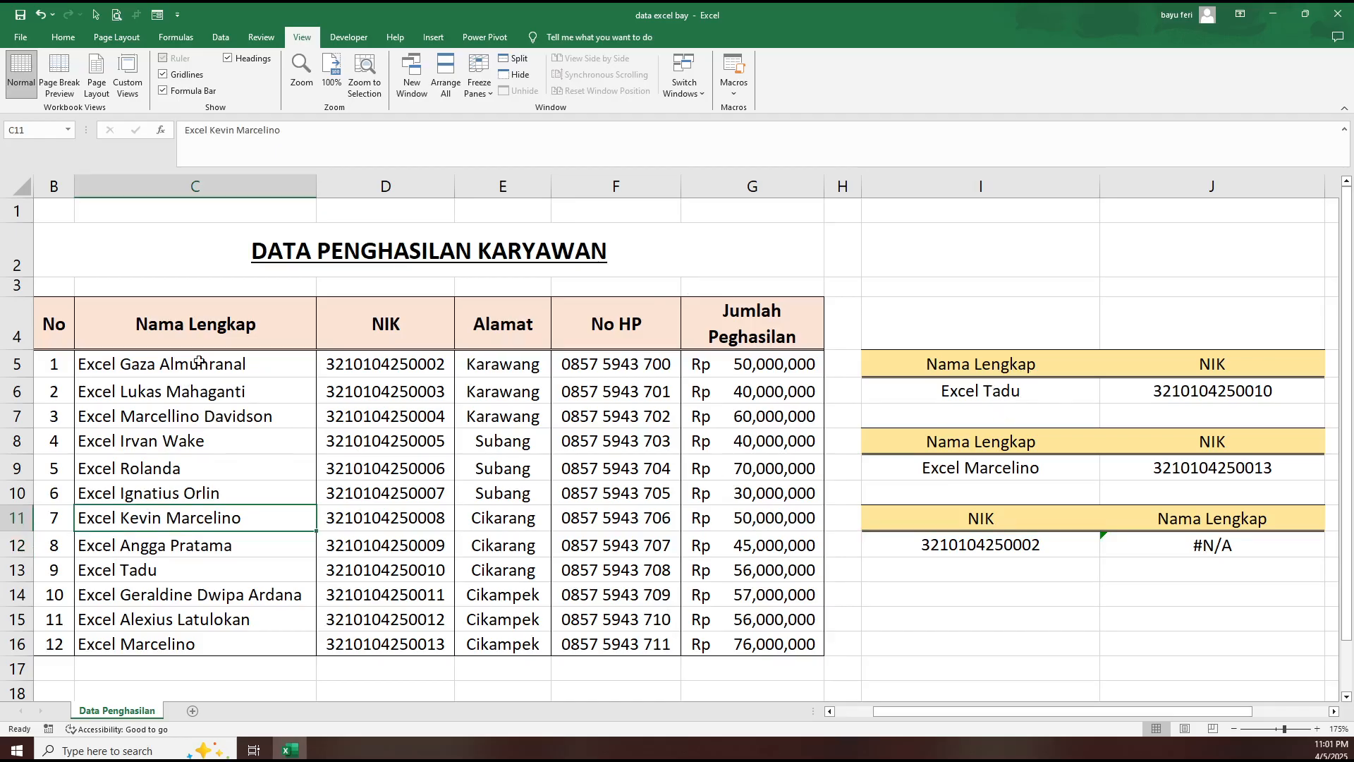
pyautogui.moveTo(199, 363); pyautogui.dragTo(192, 516)
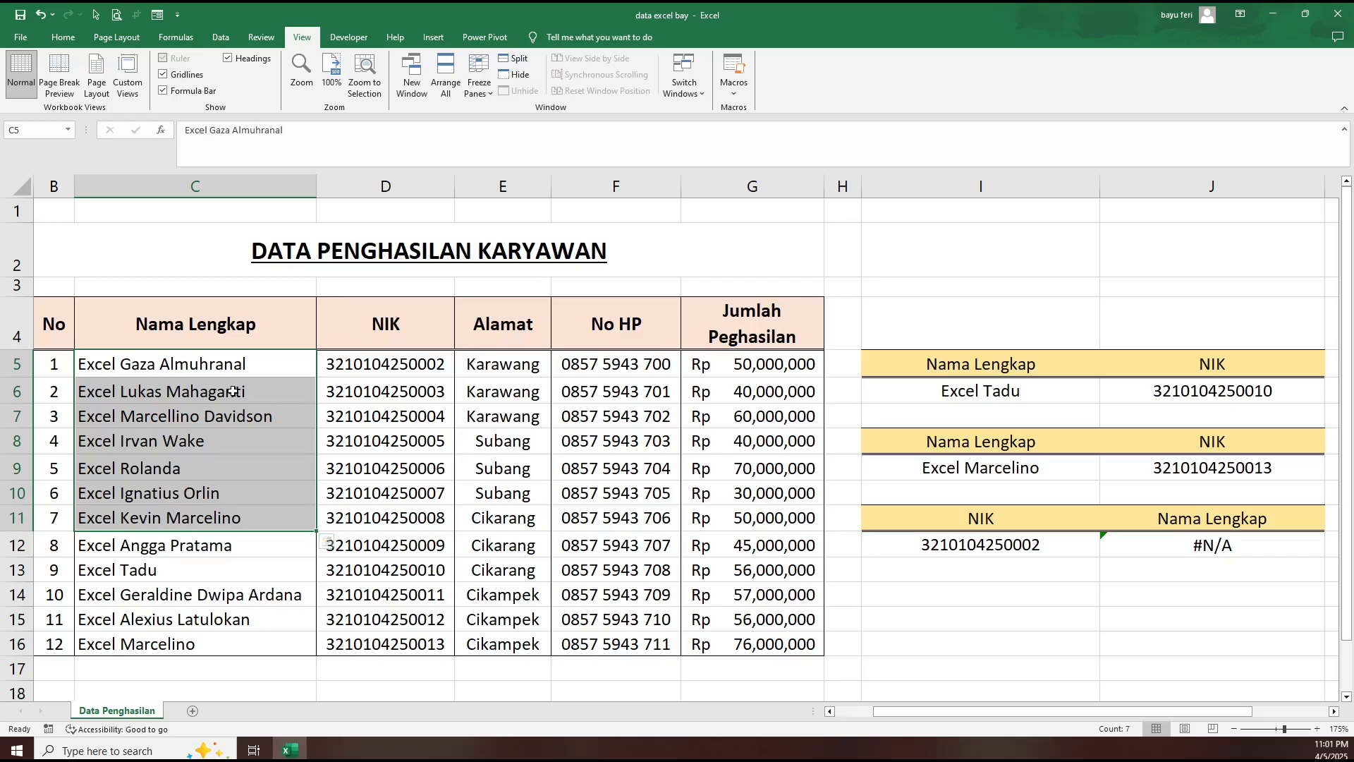
pyautogui.click(400, 364)
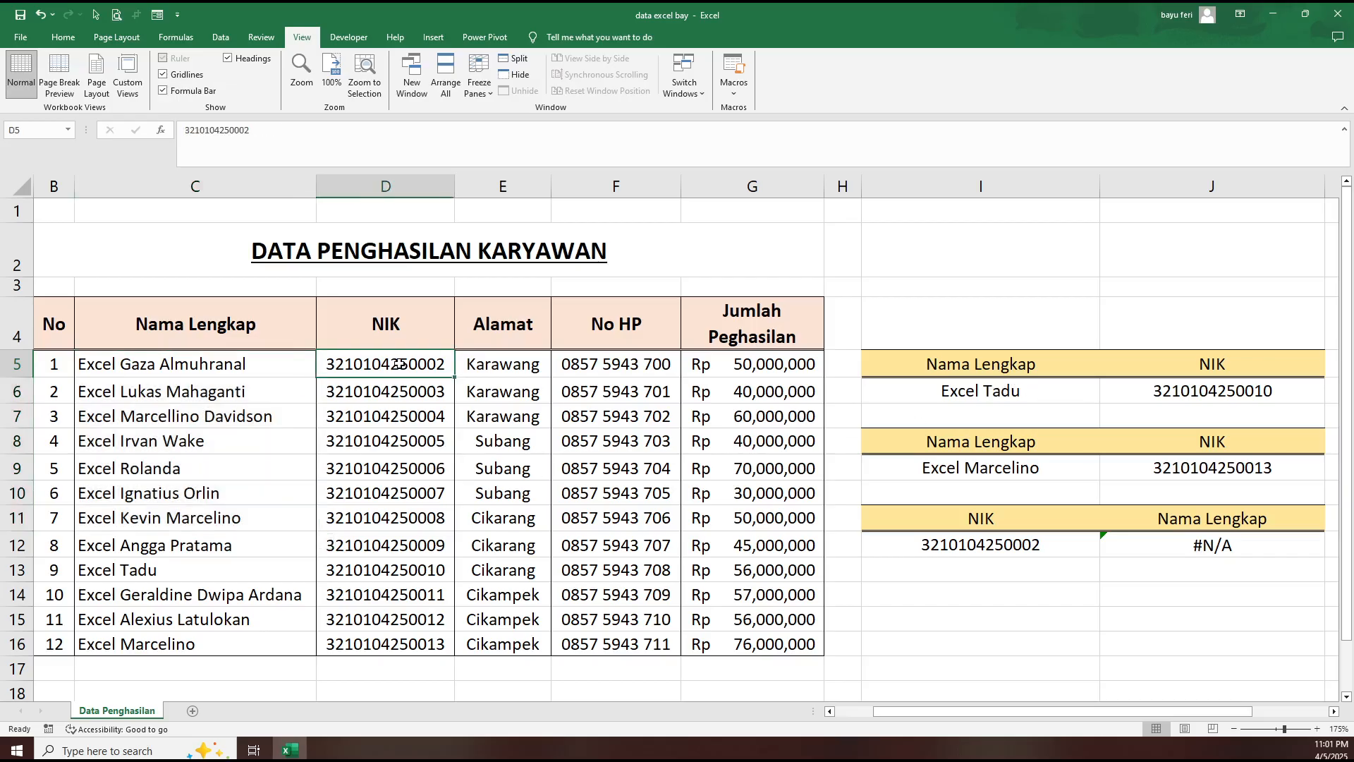
pyautogui.click(504, 369)
pyautogui.click(591, 366)
pyautogui.click(734, 362)
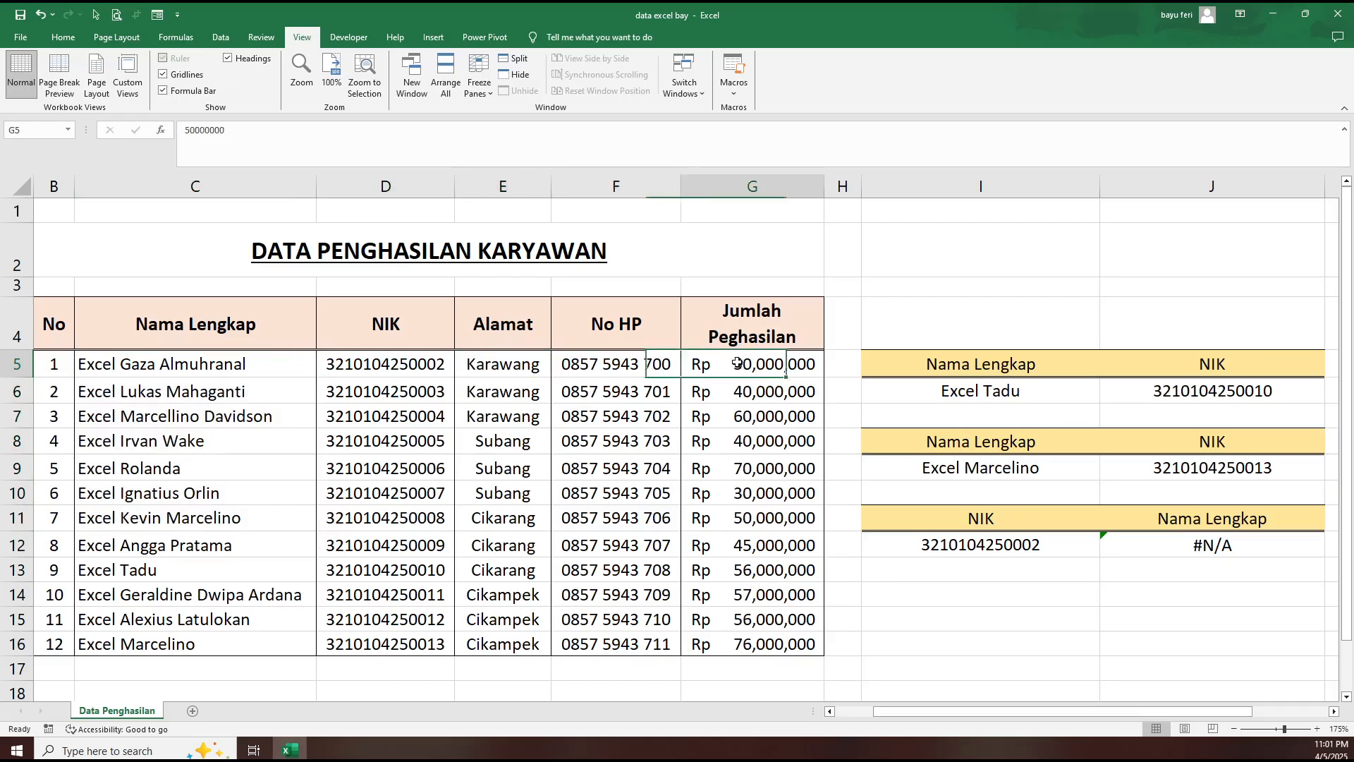
pyautogui.click(1168, 389)
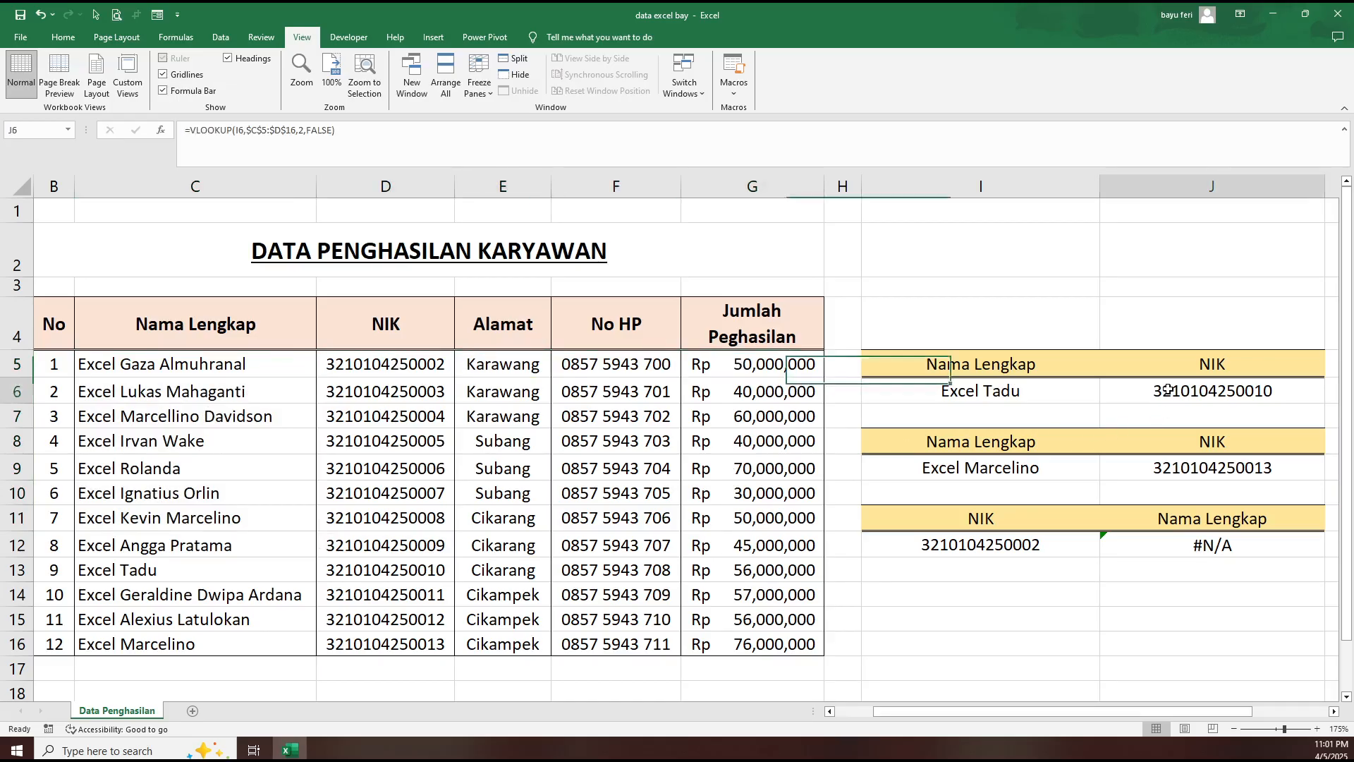
pyautogui.click(303, 130)
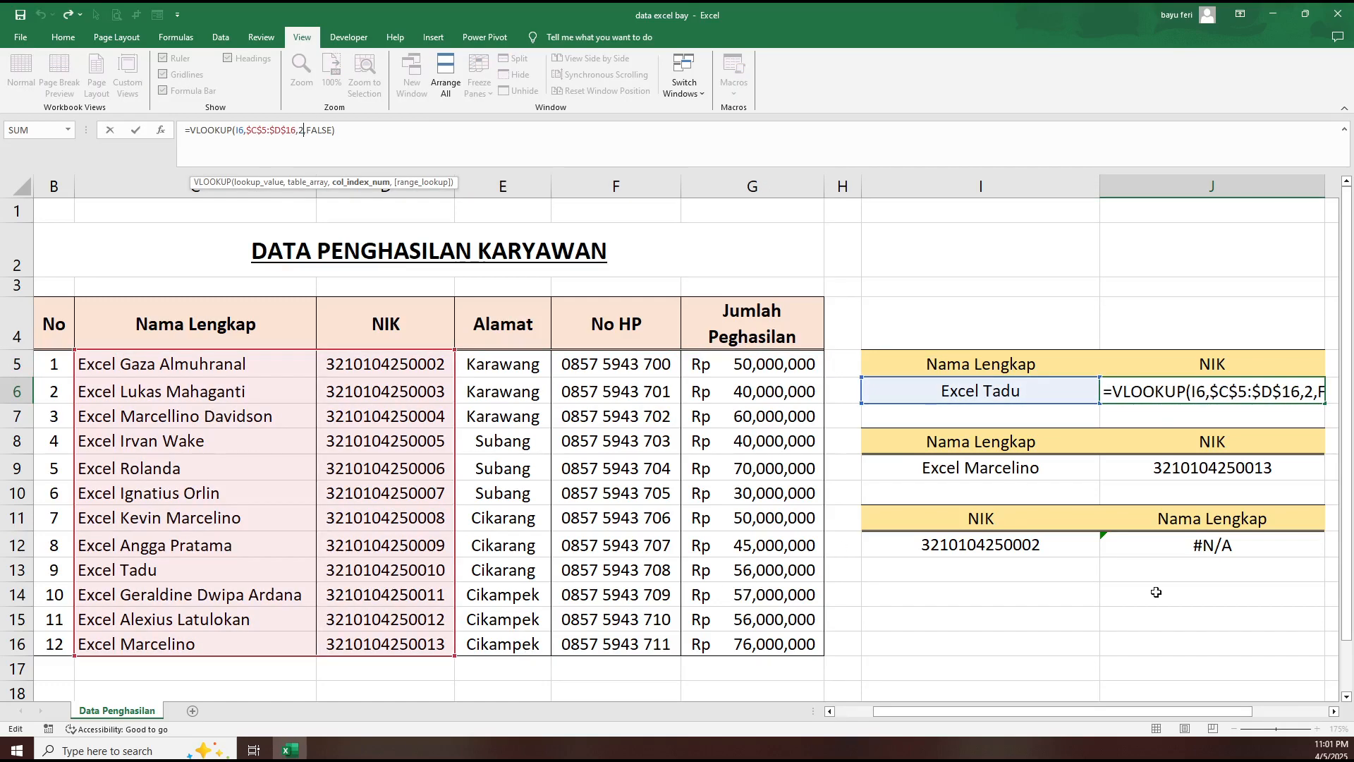
pyautogui.press('Return')
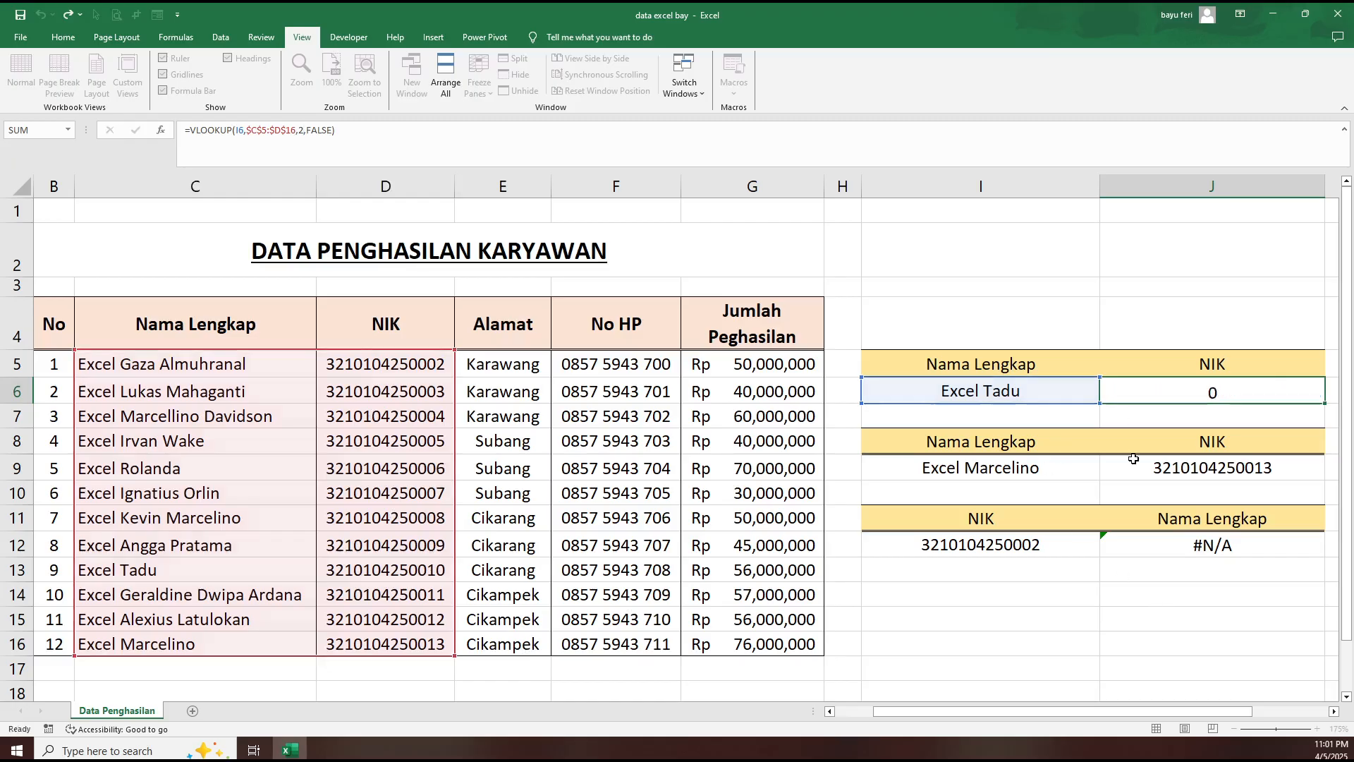
pyautogui.click(1257, 397)
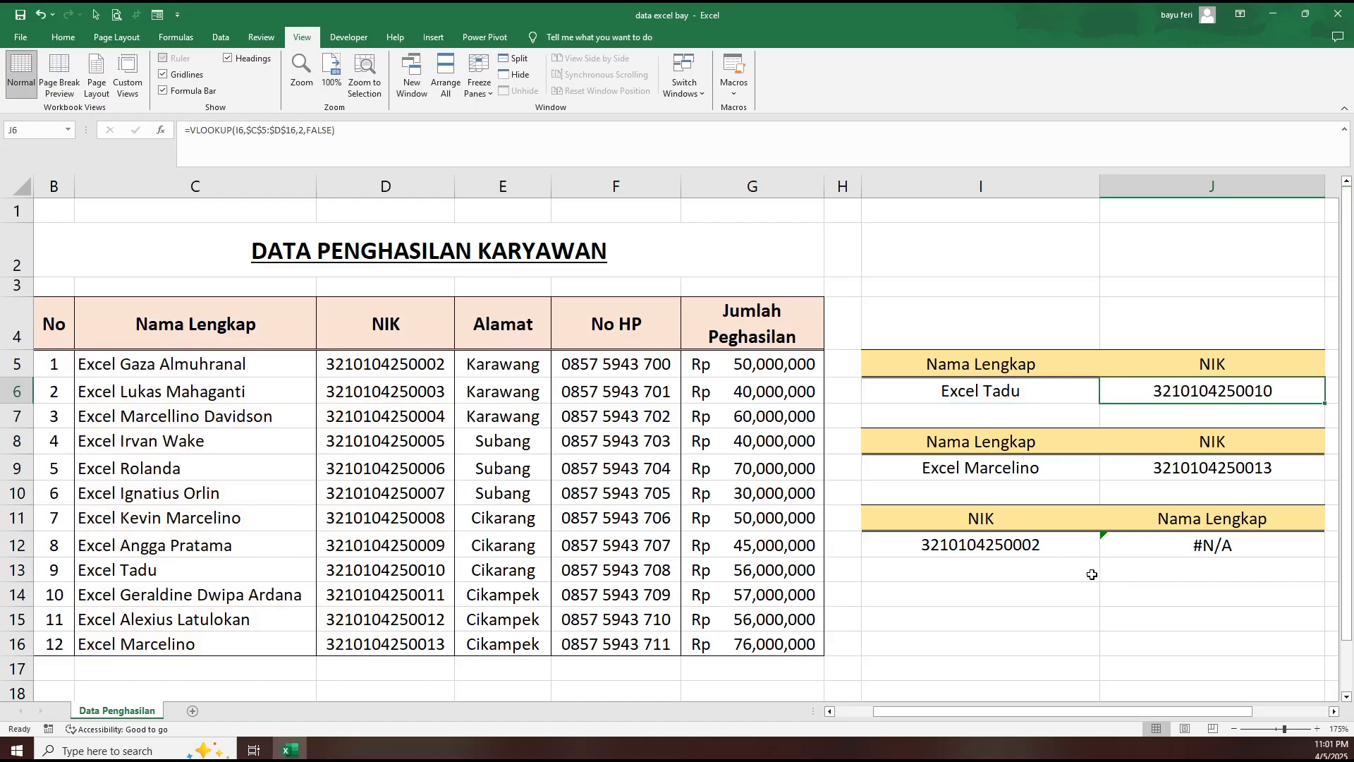
# - Replace the formula in J12 with a new VLOOKUP that uses I12 as the lookup value
pyautogui.click(1155, 546)
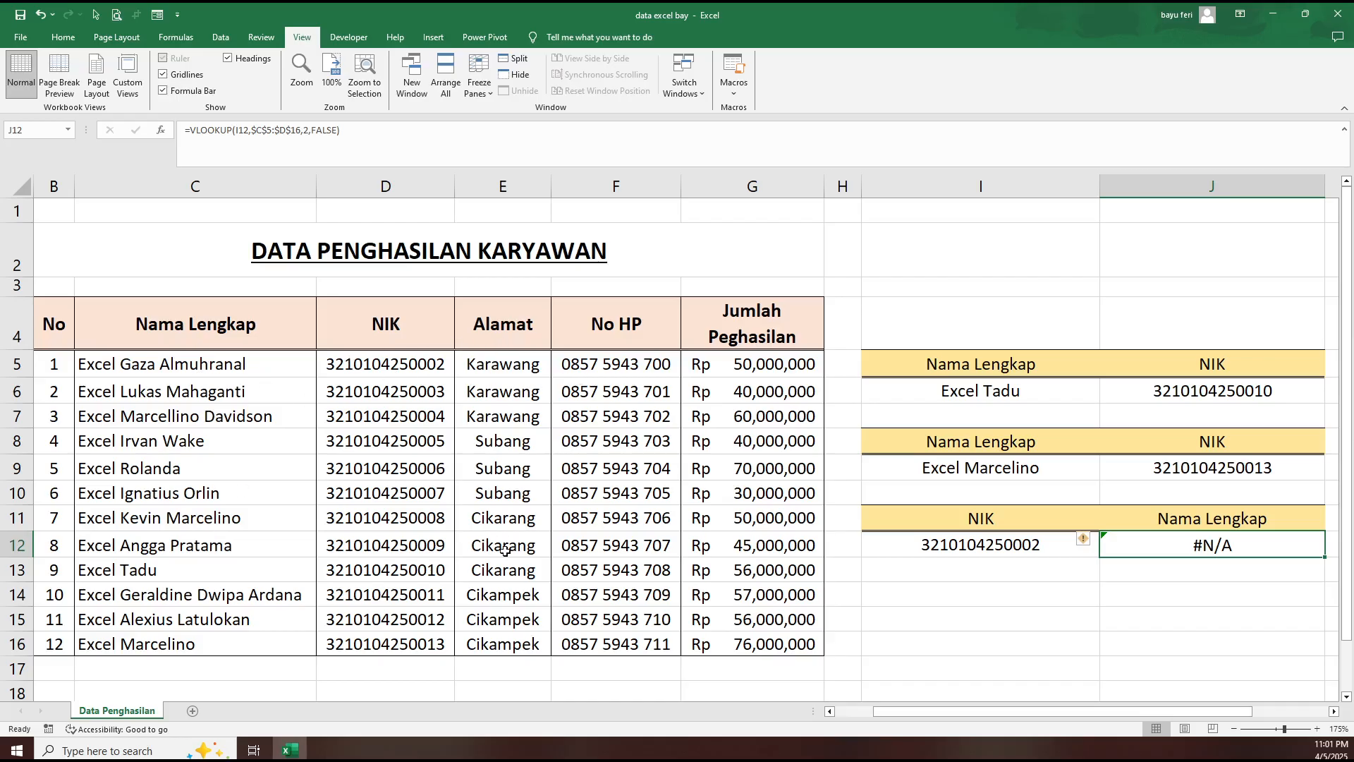
pyautogui.click(1145, 602)
pyautogui.write('=vlo')
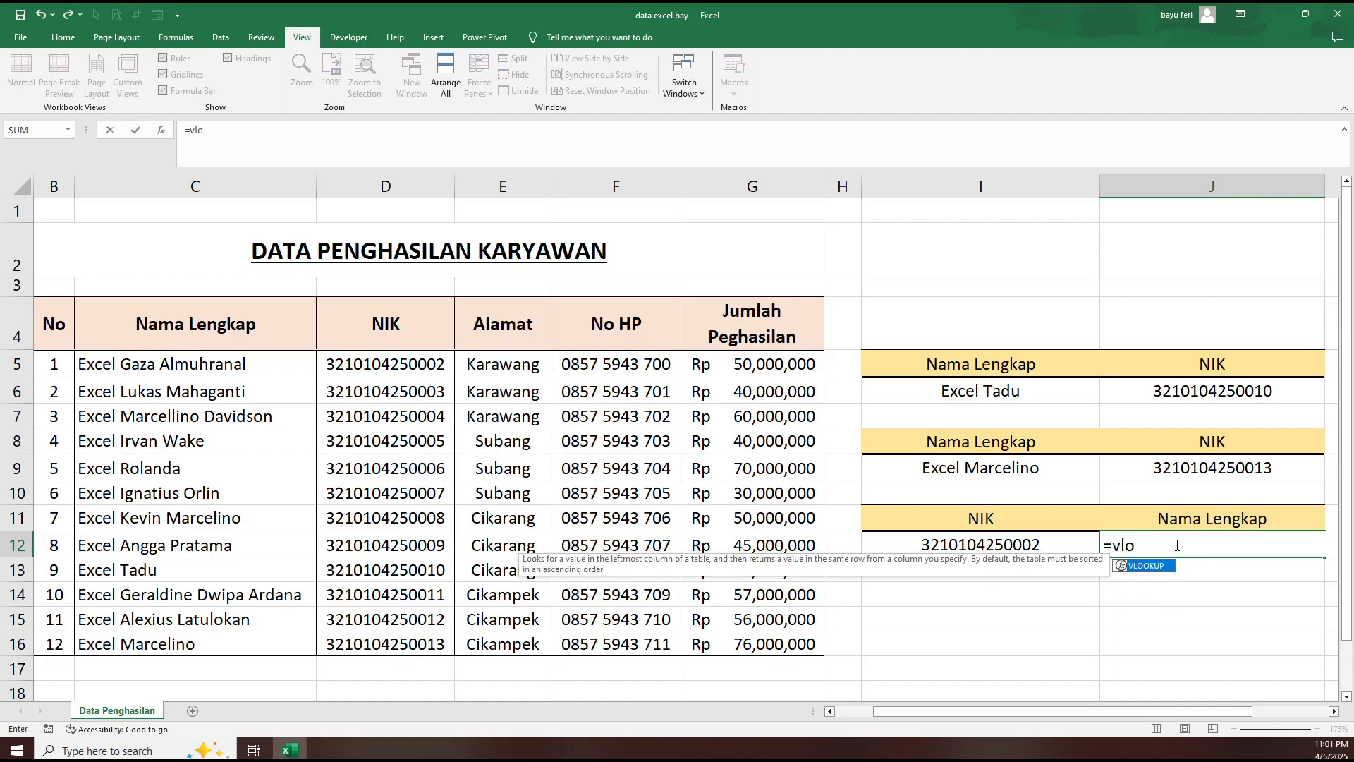
pyautogui.press('Tab')
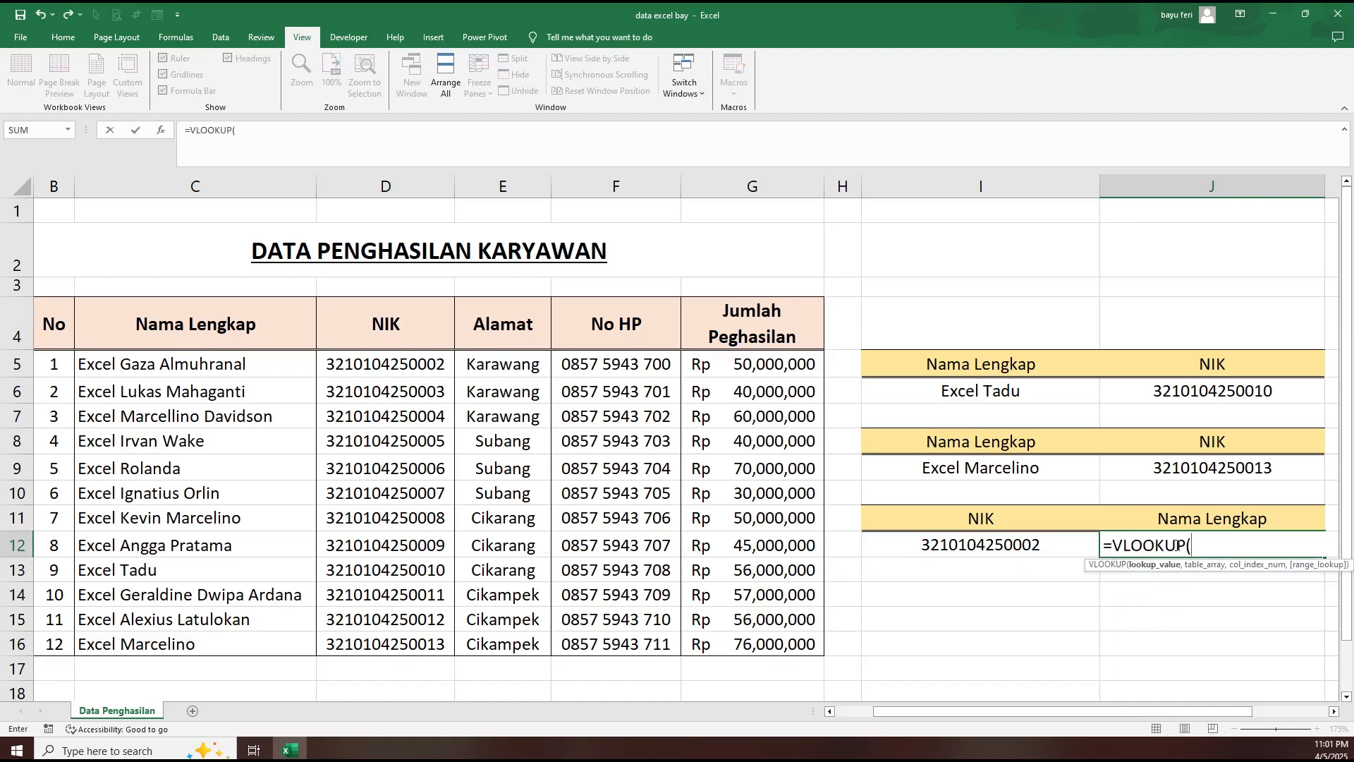
pyautogui.click(1056, 546)
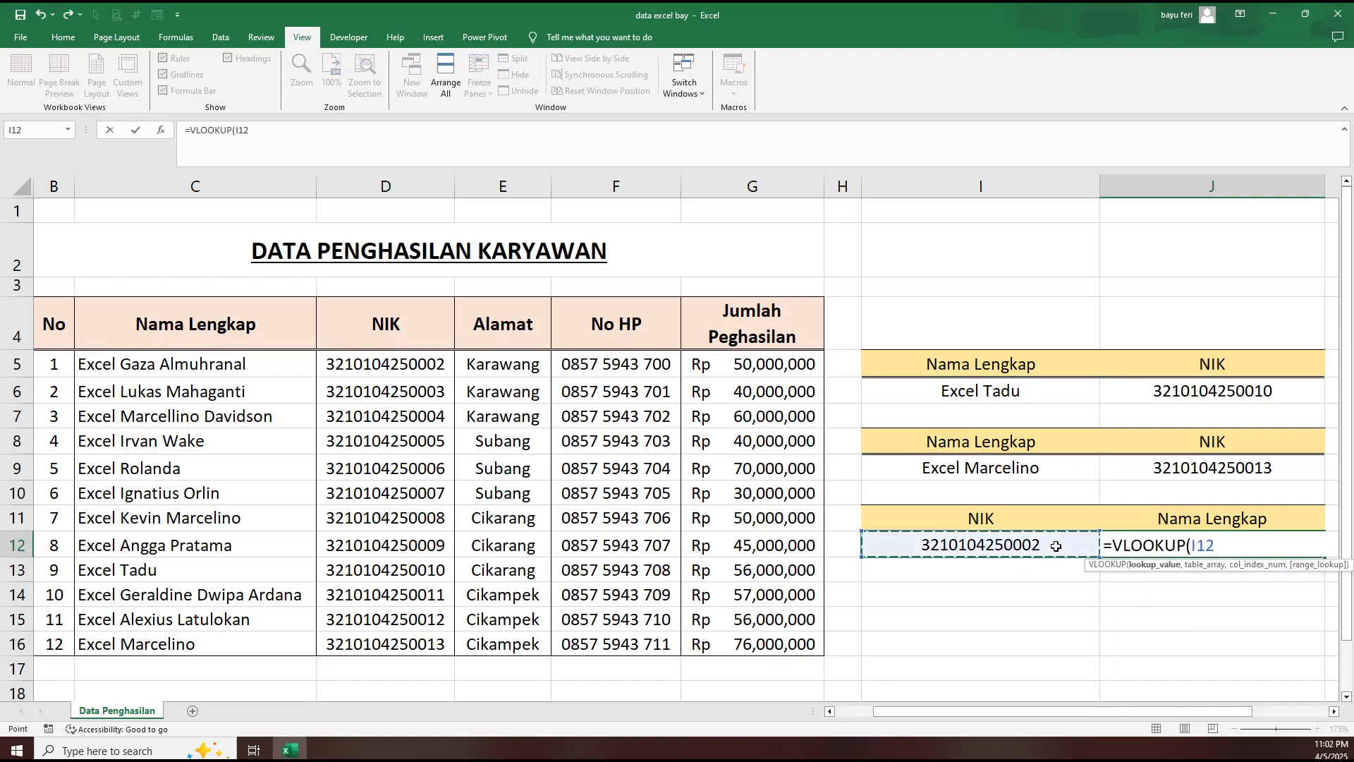
pyautogui.write(',')
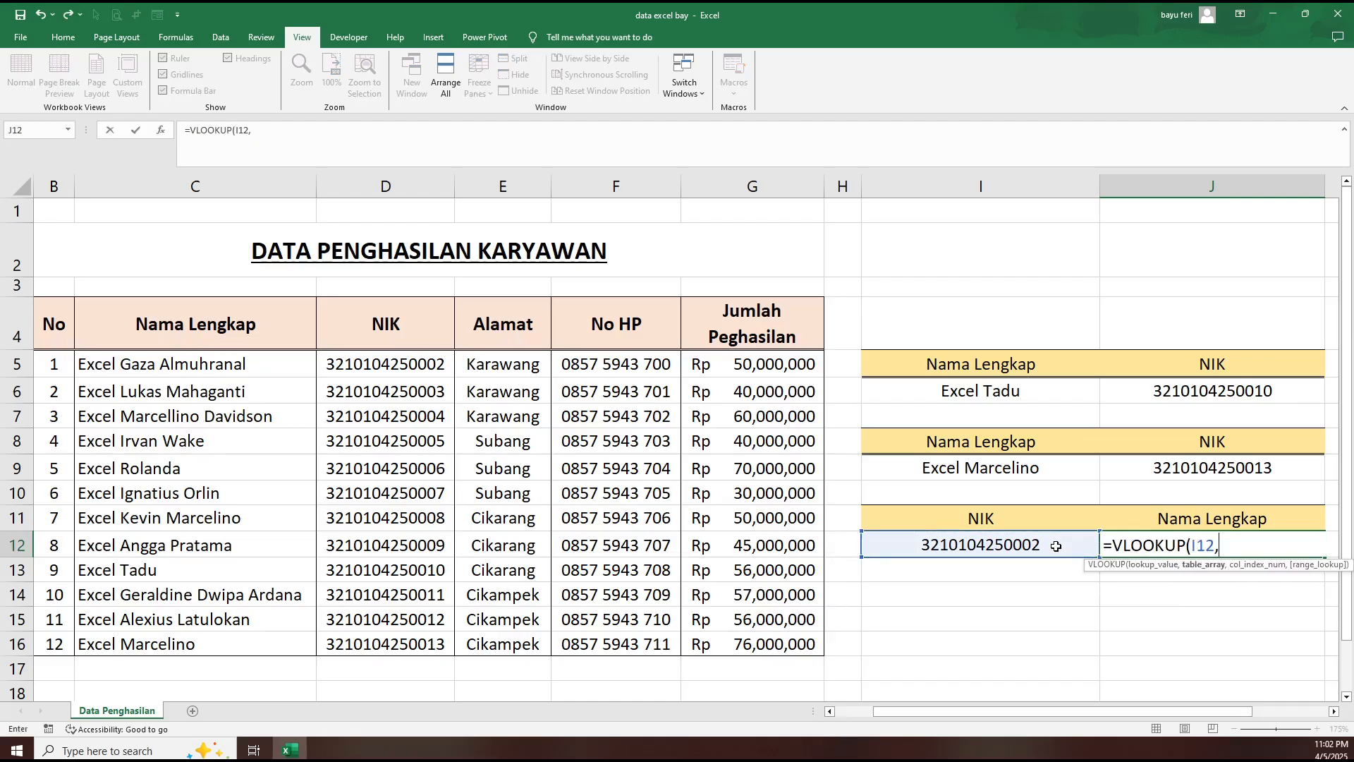
pyautogui.write('cho')
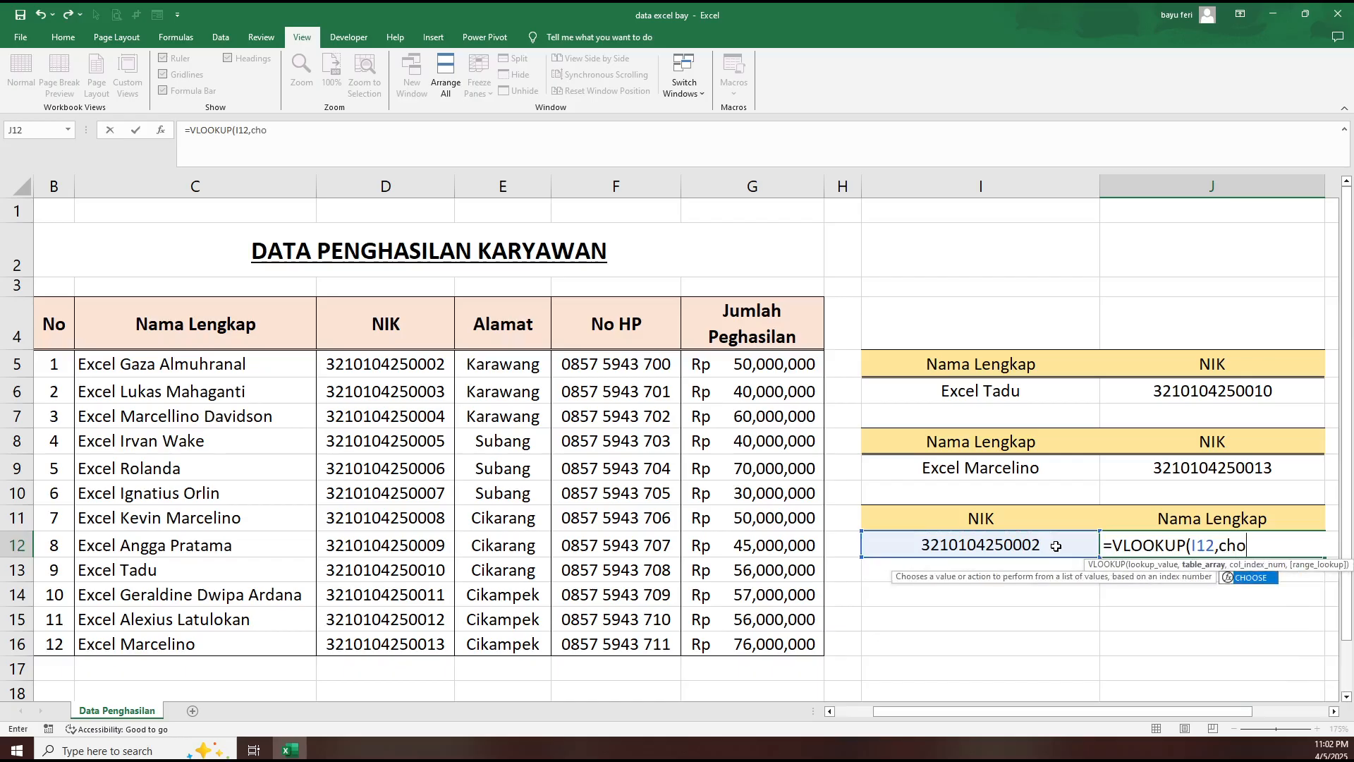
# - Nest a CHOOSE function with the index array {1,2} as the table array of J12's VLOOKUP
pyautogui.press('Tab')
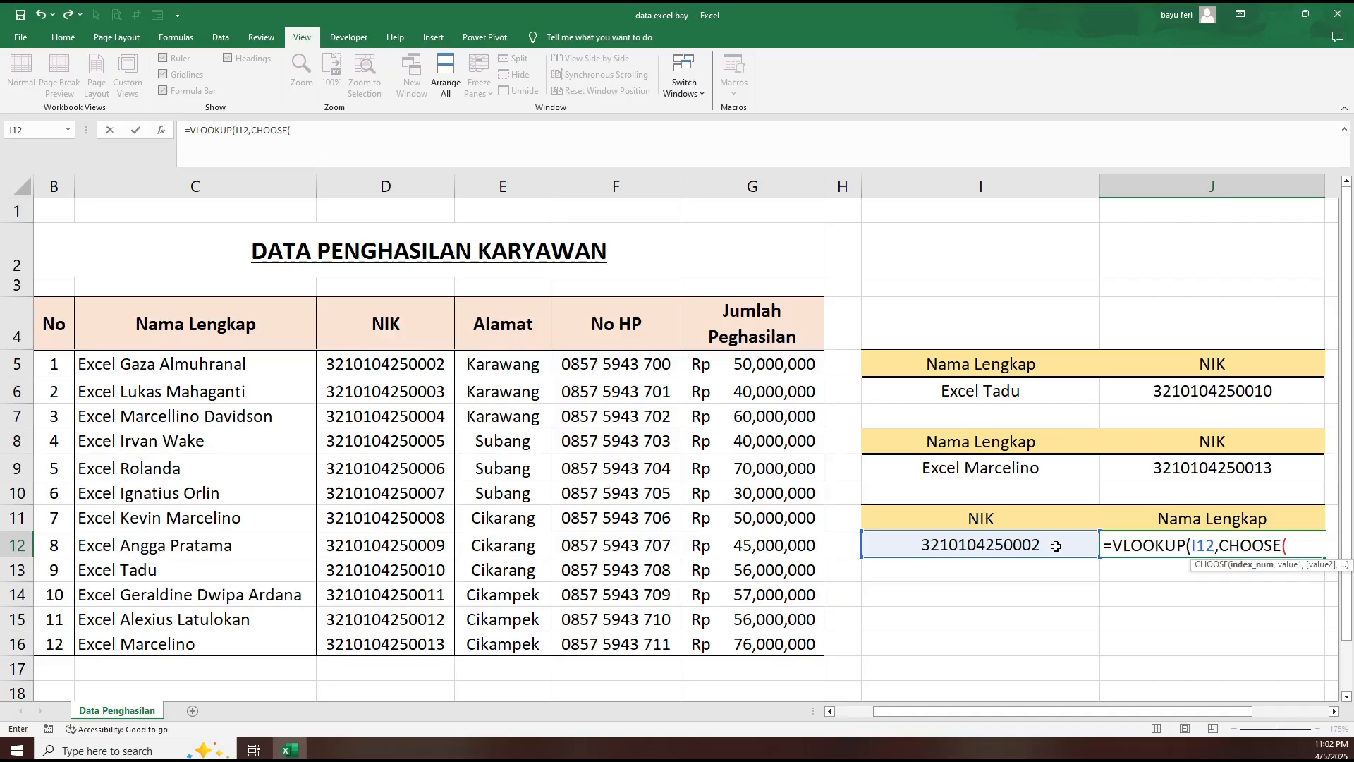
pyautogui.write('{1,2')
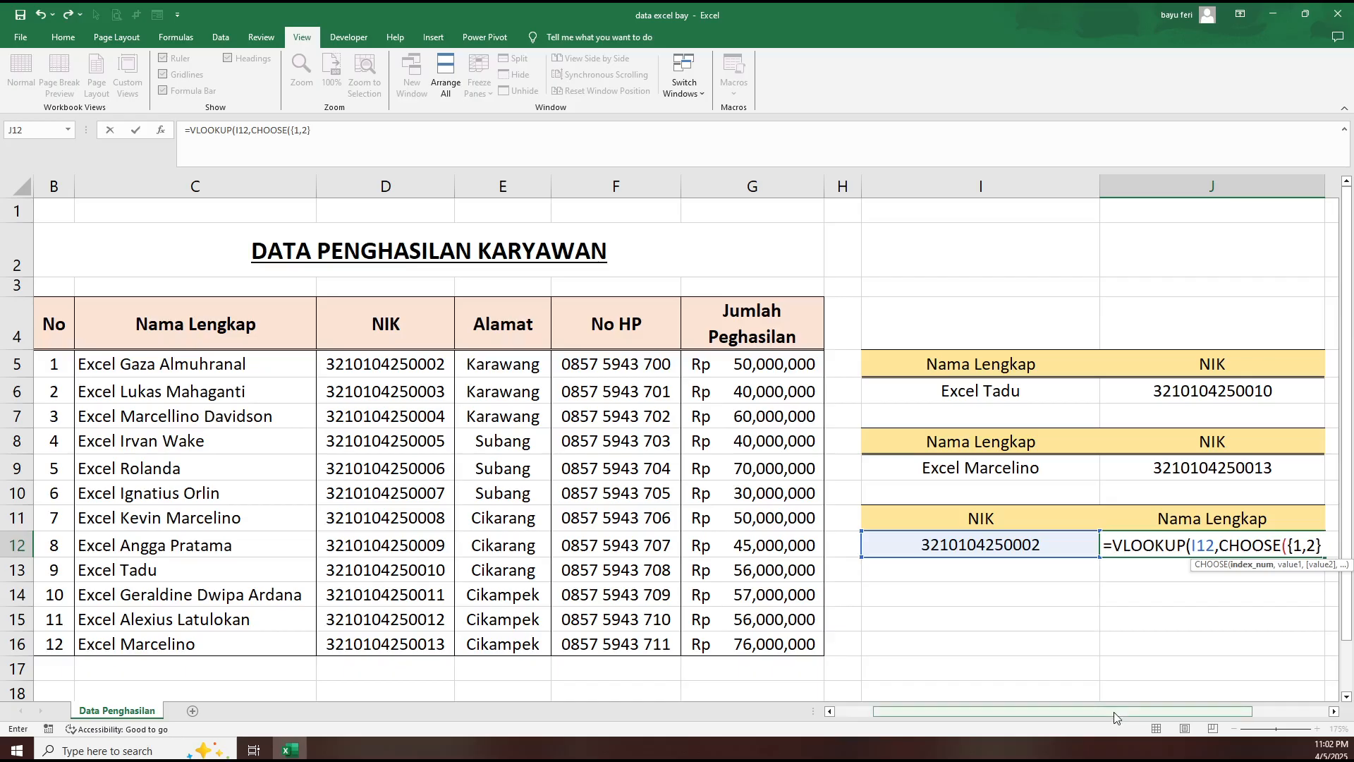
pyautogui.moveTo(1114, 712); pyautogui.dragTo(1227, 712)
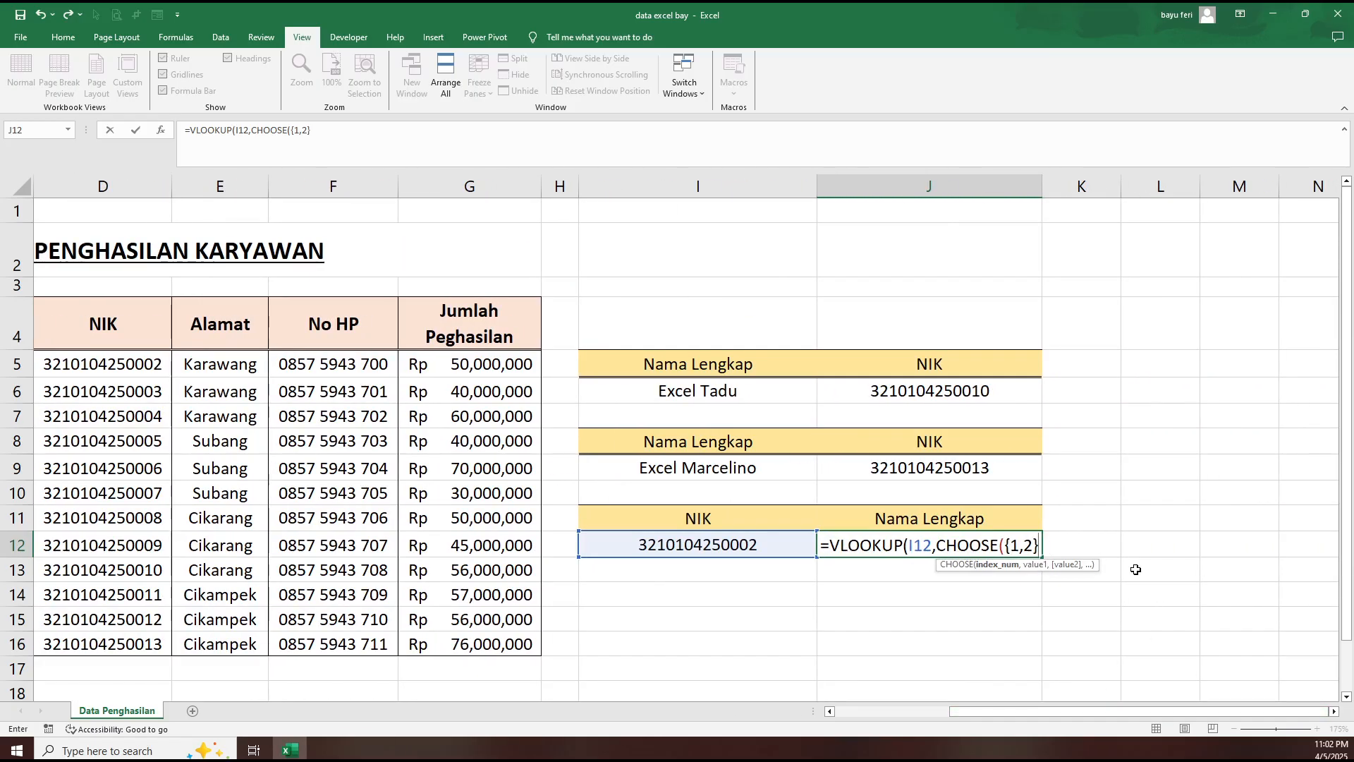
pyautogui.write(',')
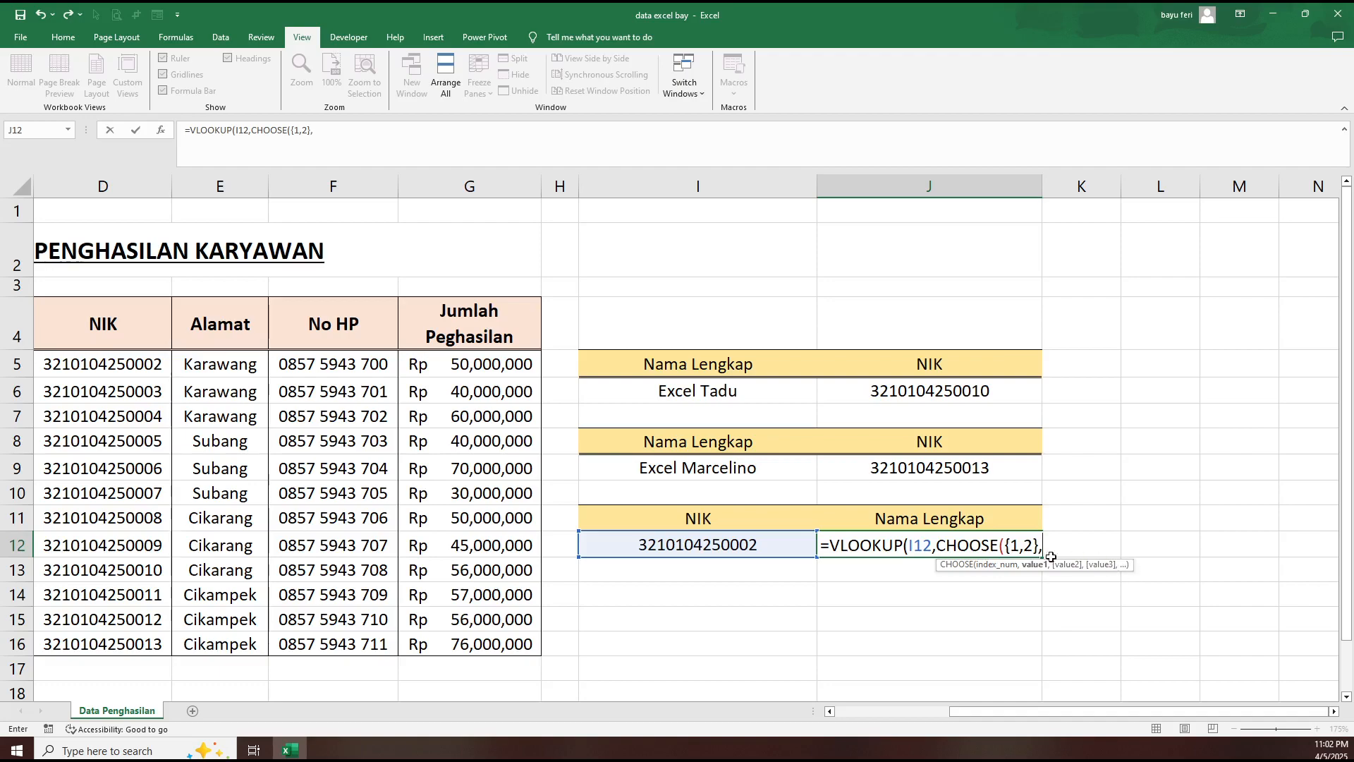
# - Set the first CHOOSE value to the NIK column as the absolute range $D$5:$D$16
pyautogui.moveTo(1081, 712); pyautogui.dragTo(988, 696)
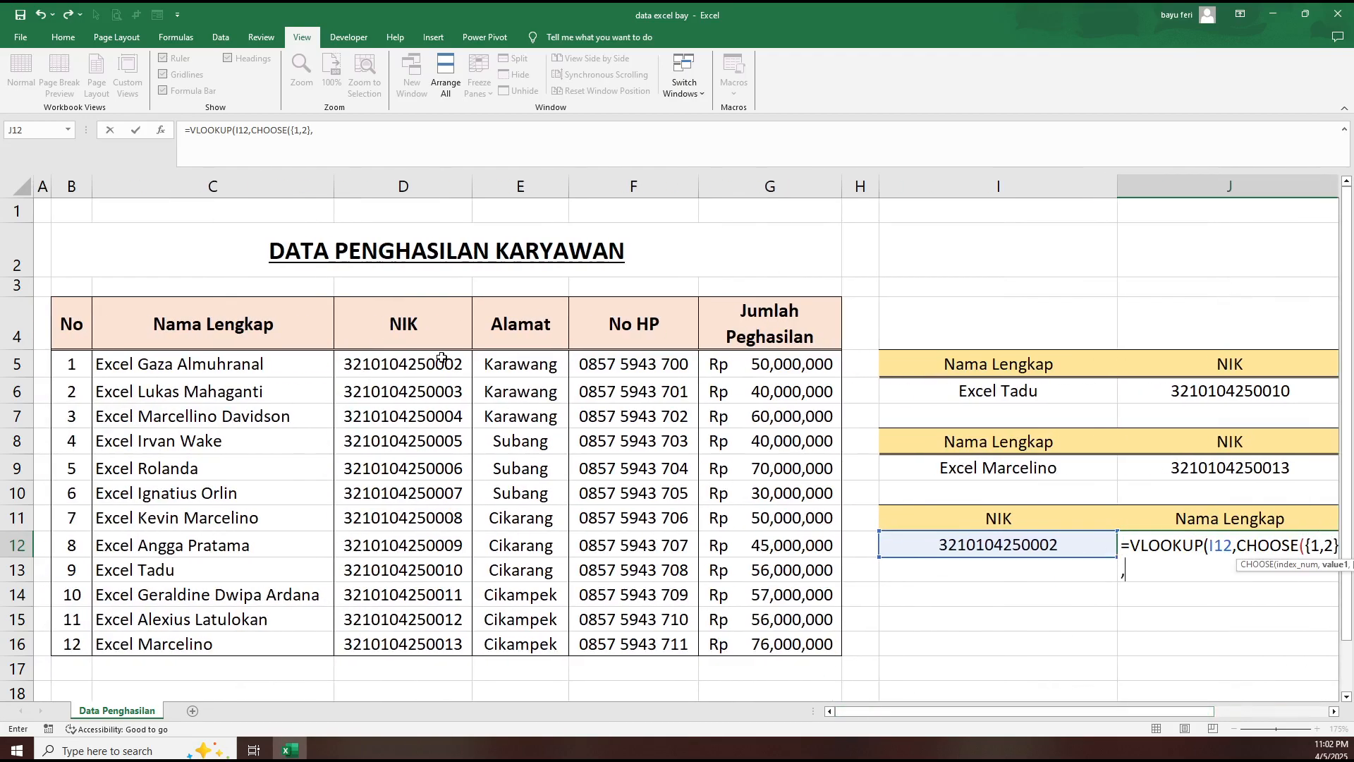
pyautogui.moveTo(444, 362); pyautogui.dragTo(407, 644)
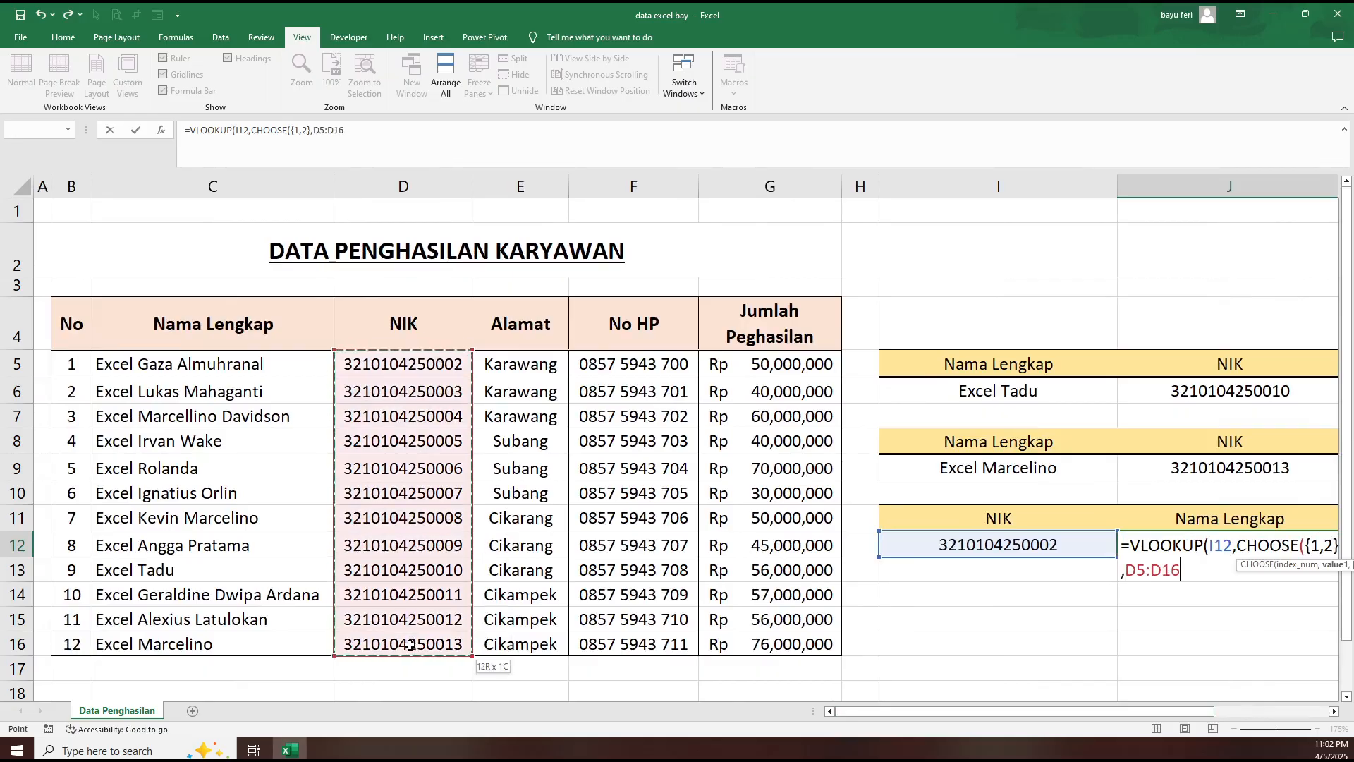
pyautogui.moveTo(949, 709); pyautogui.dragTo(1096, 693)
pyautogui.press('F4')
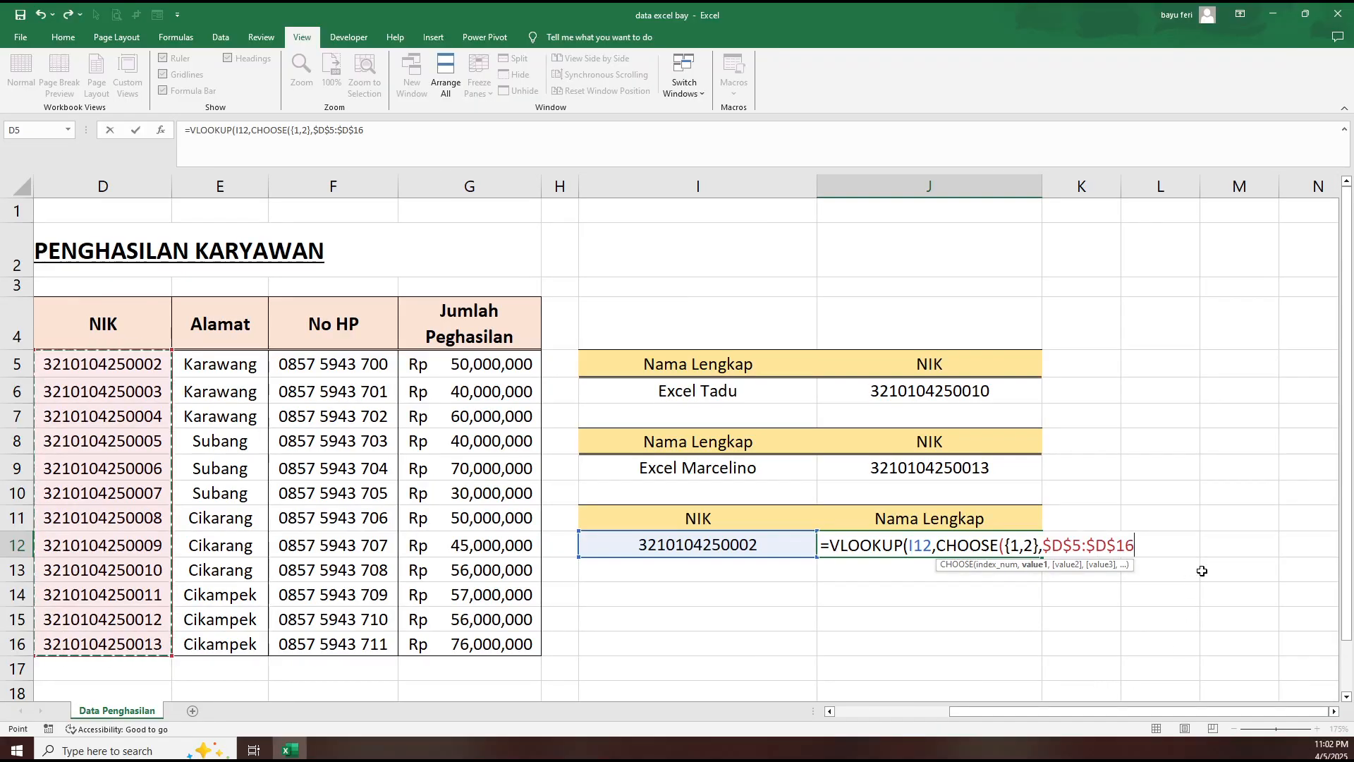
pyautogui.write(',')
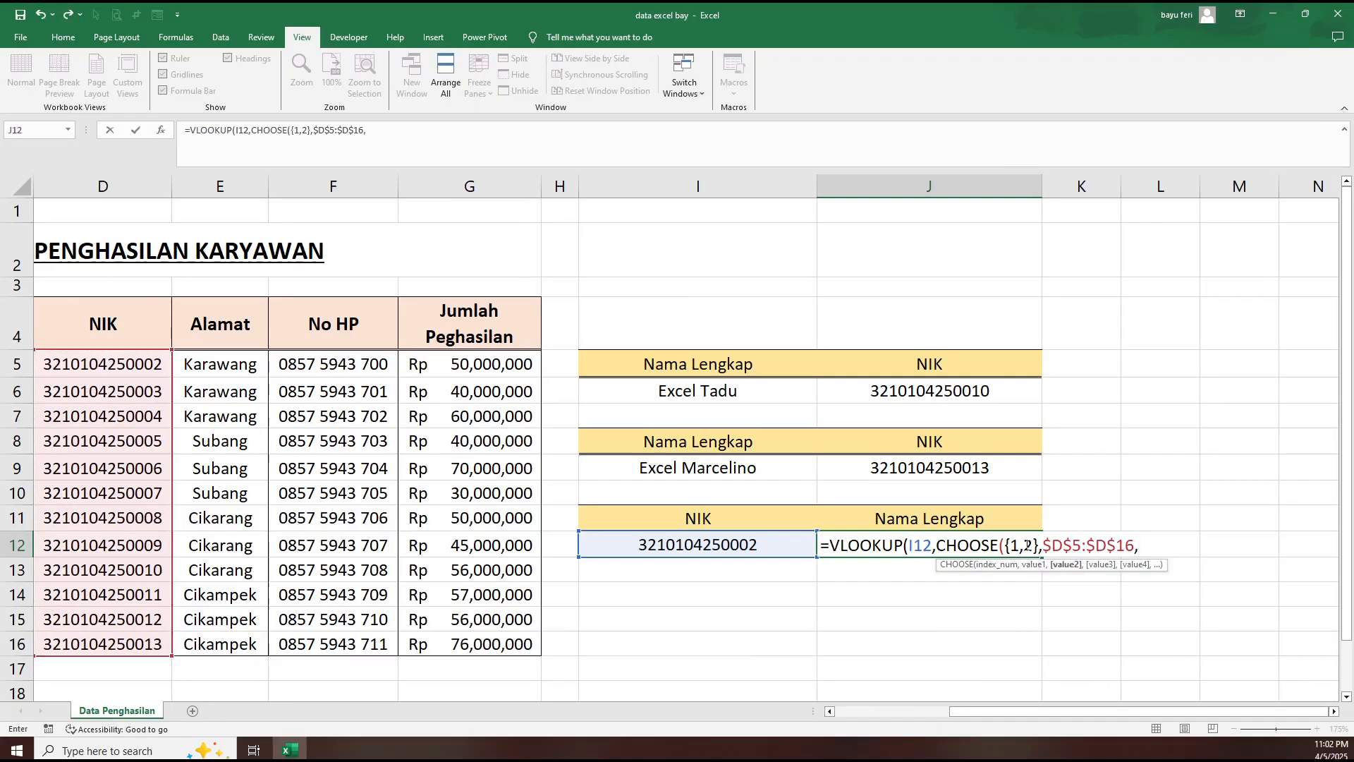
# - Set the second CHOOSE value to the "Nama Lengkap" column as the absolute range $C$5:$C$16 and close the CHOOSE function
pyautogui.moveTo(1129, 713); pyautogui.dragTo(910, 706)
pyautogui.moveTo(275, 361); pyautogui.dragTo(249, 664)
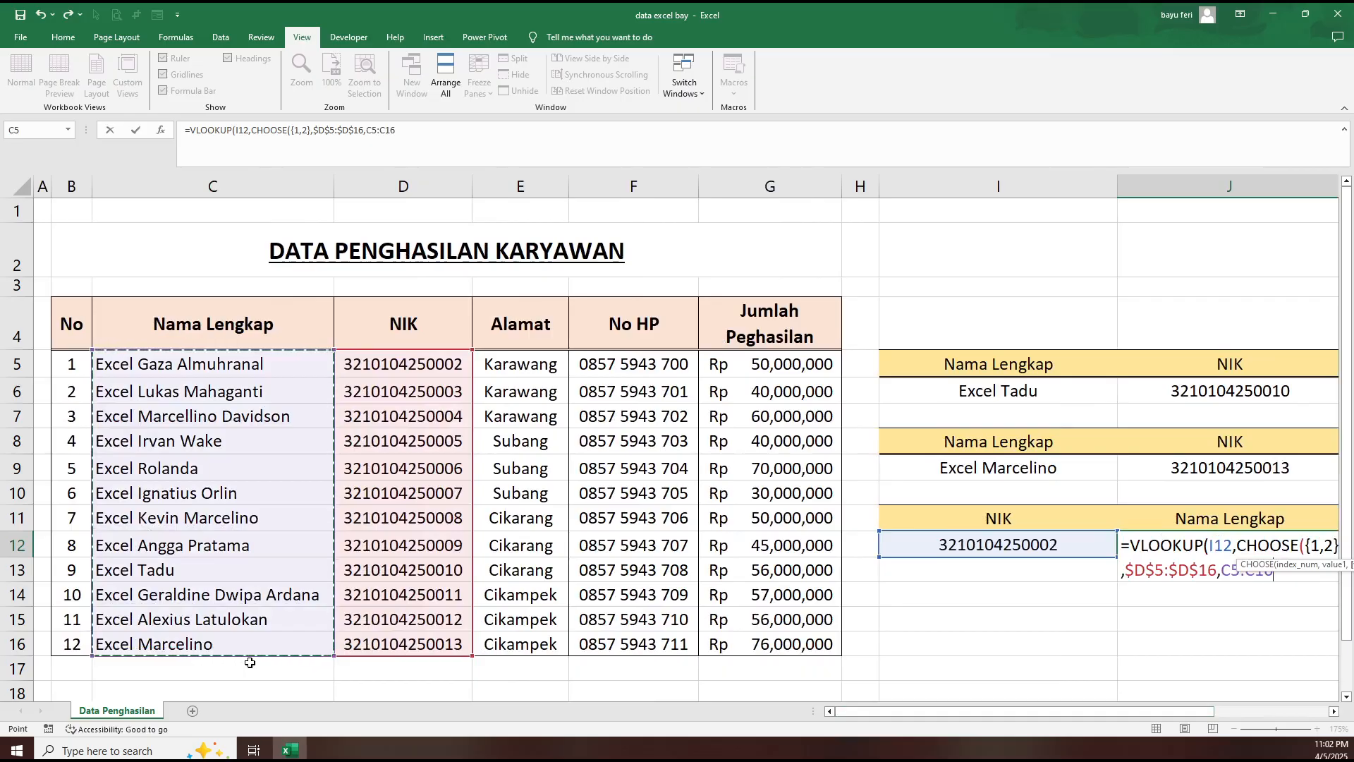
pyautogui.press('F4')
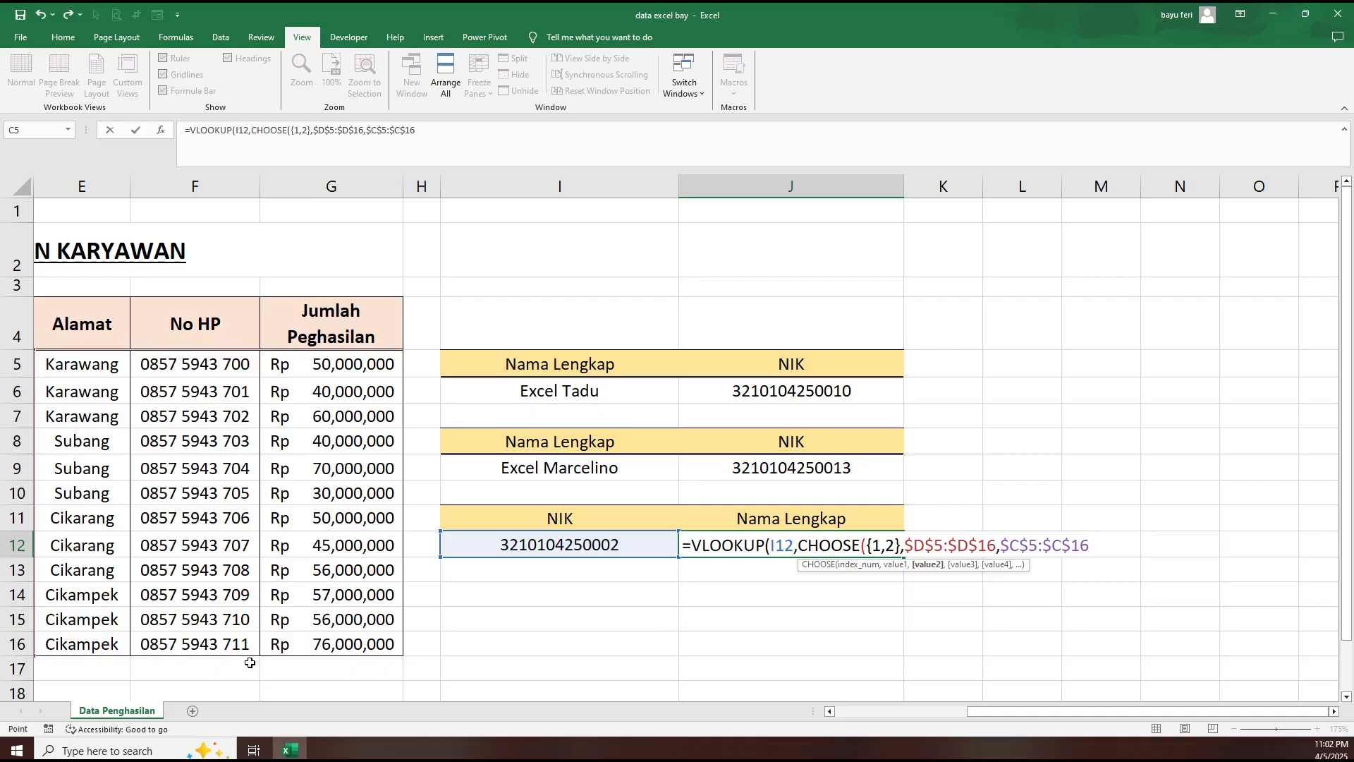
pyautogui.write(',')
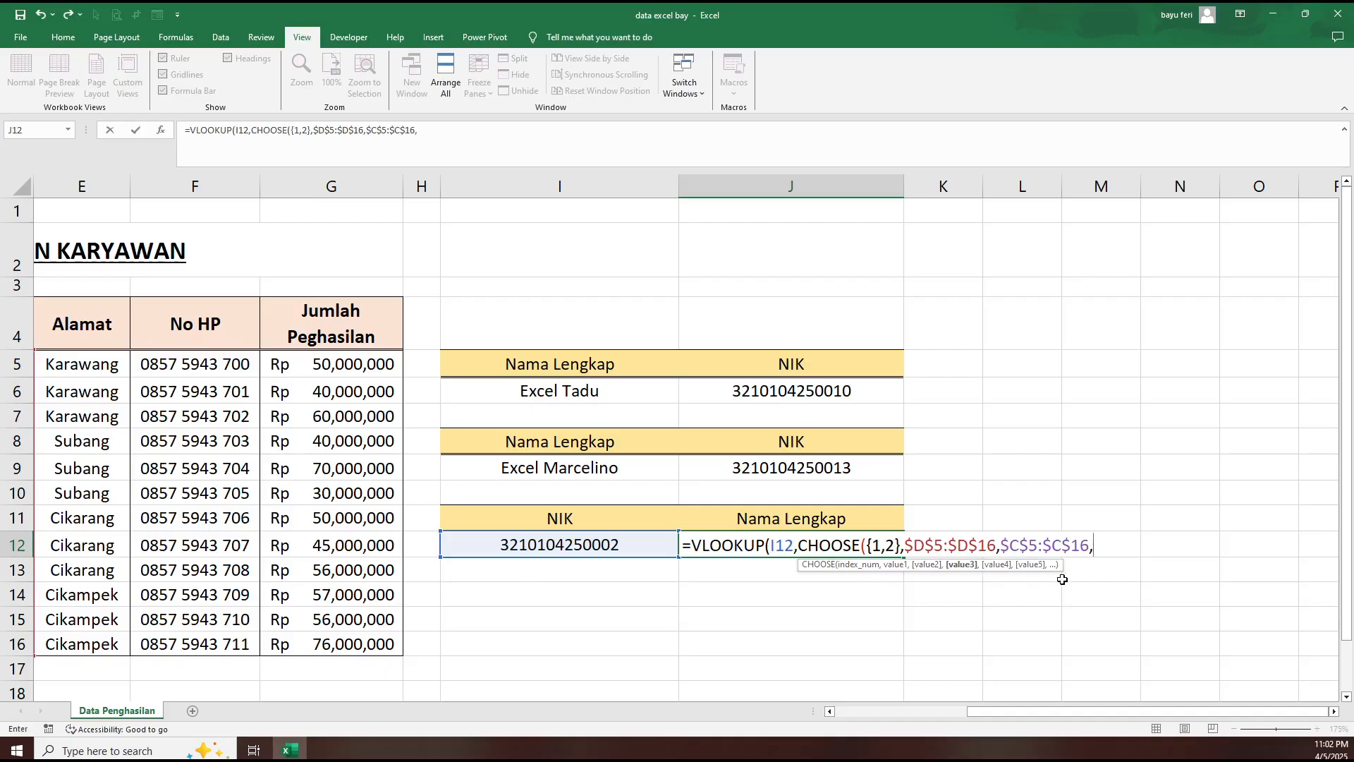
pyautogui.press('BackSpace')
pyautogui.write(')')
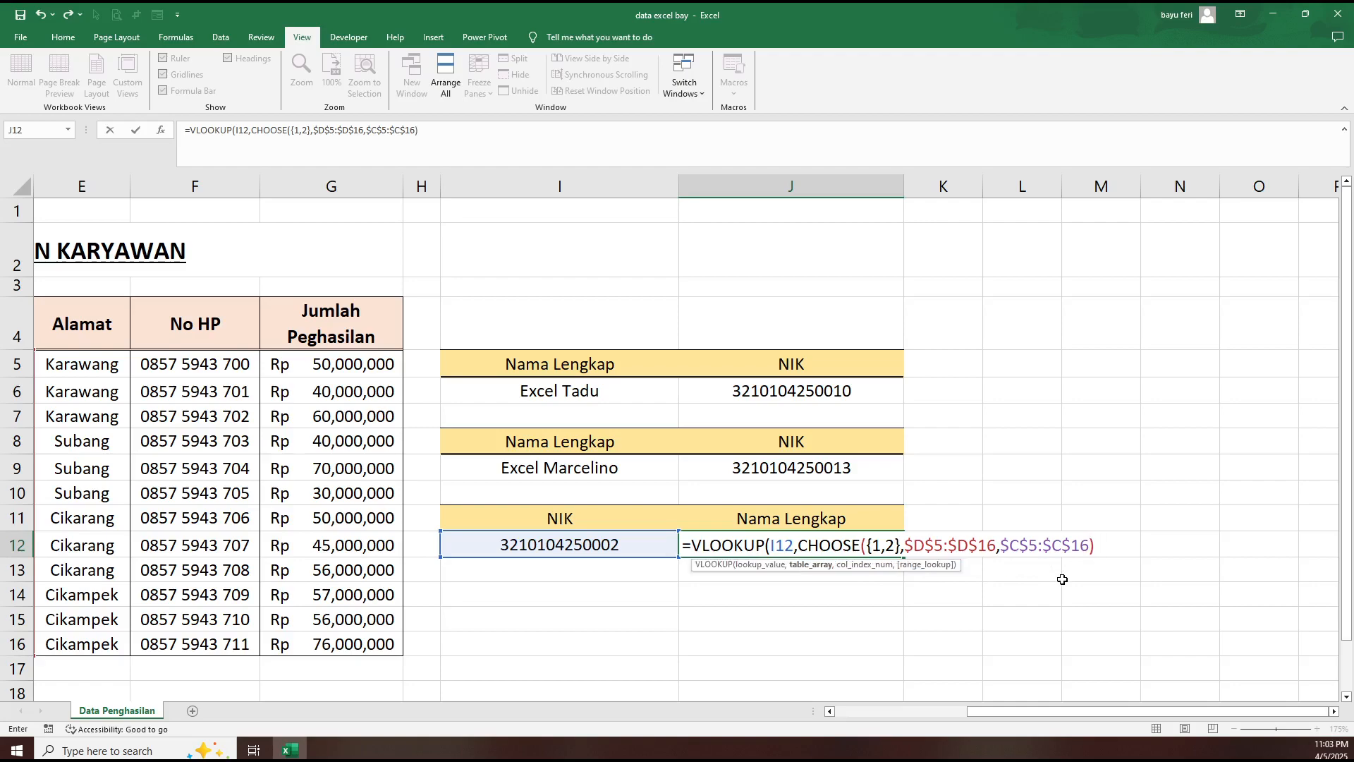
# - Complete J12's VLOOKUP with column index 2 and the exact-match option FALSE, and enter the formula
pyautogui.write(',2')
pyautogui.moveTo(1047, 713); pyautogui.dragTo(940, 699)
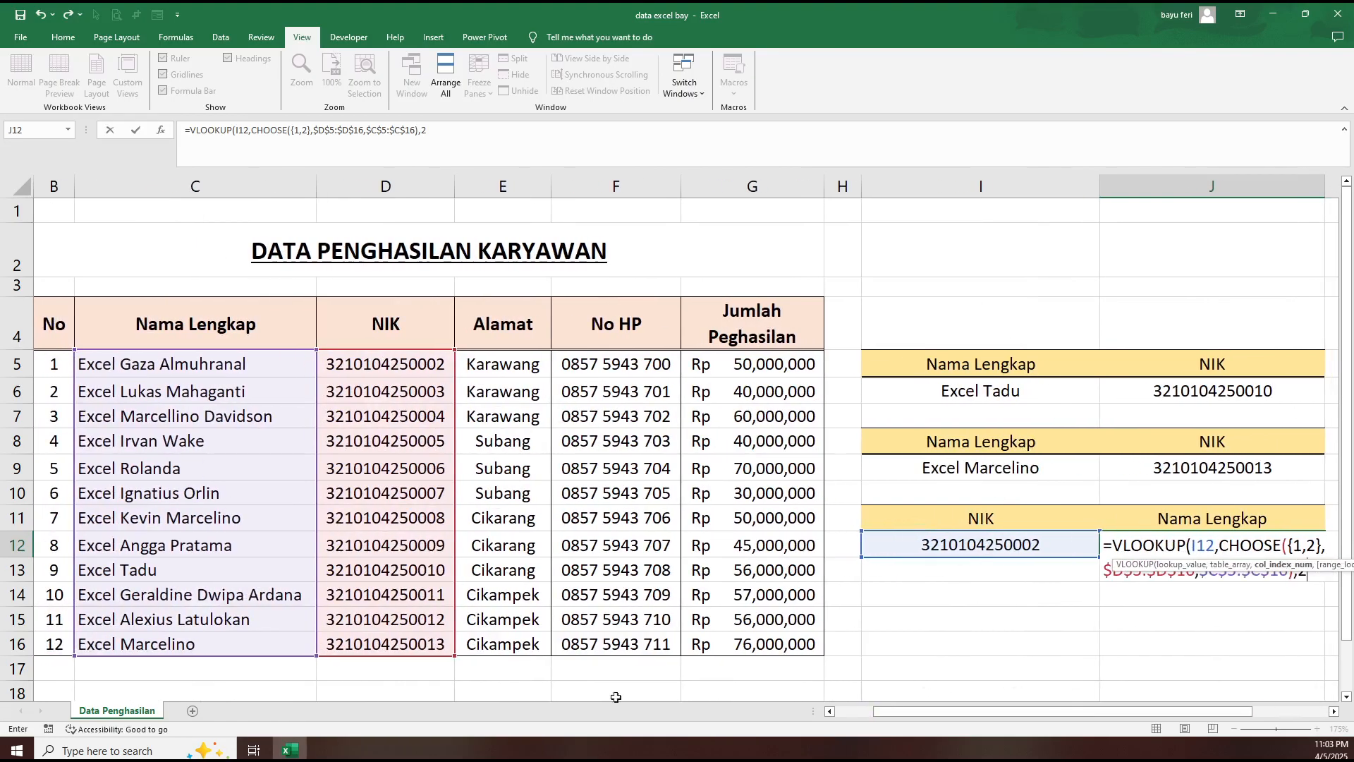
pyautogui.moveTo(950, 710); pyautogui.dragTo(1082, 720)
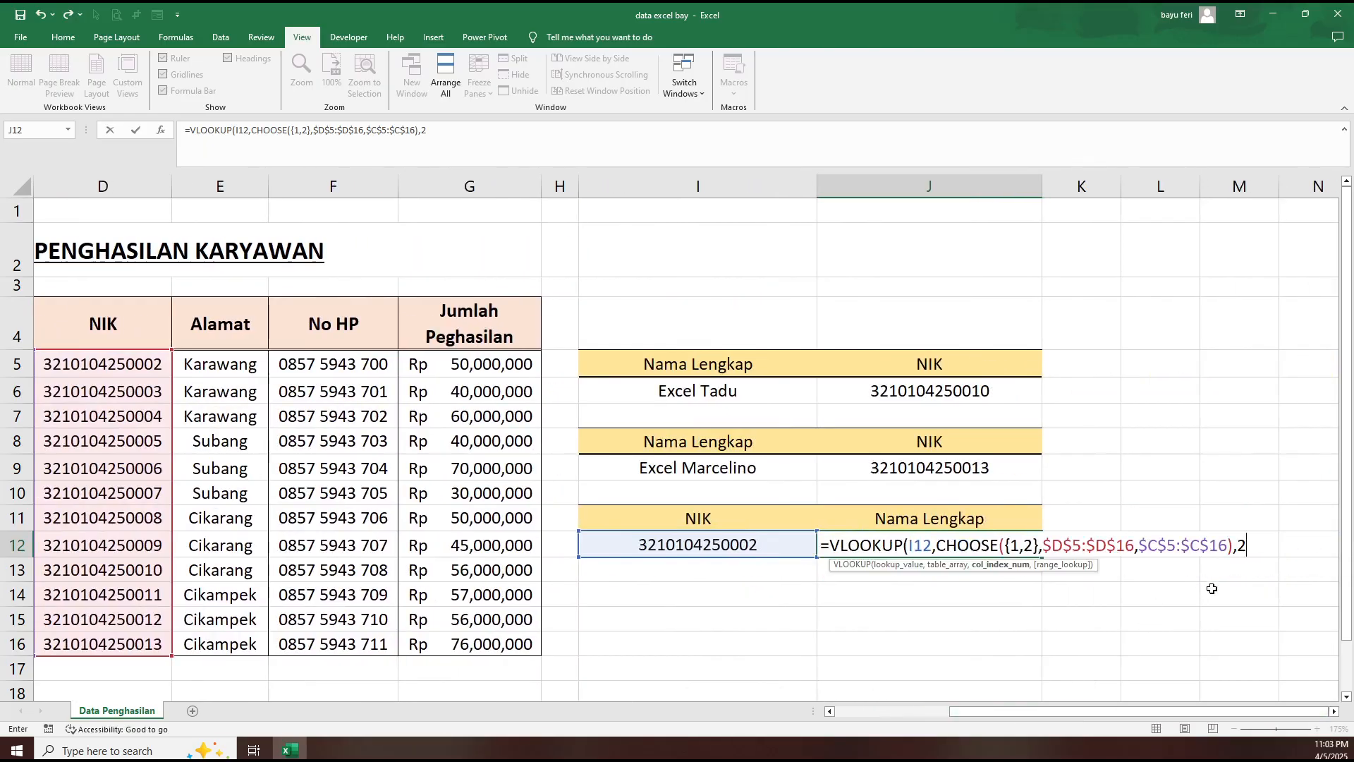
pyautogui.write(',')
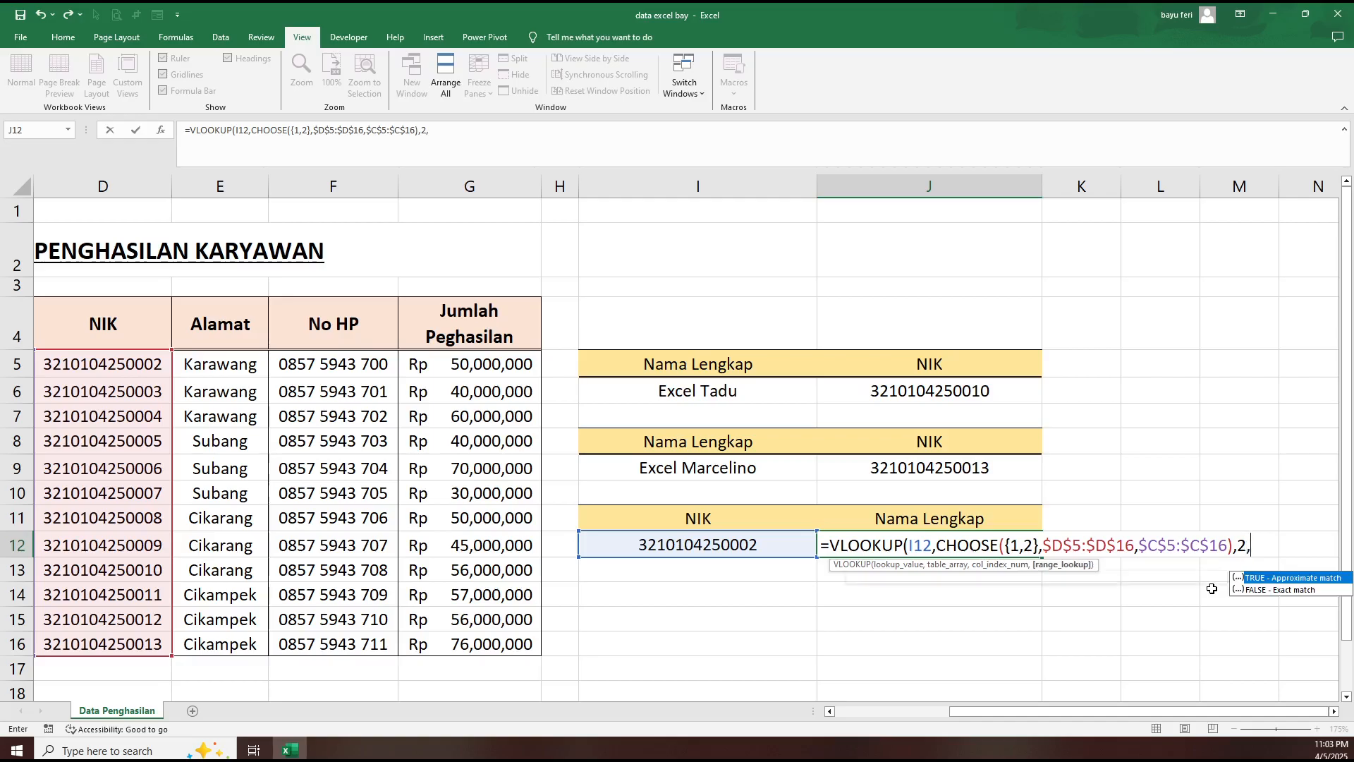
pyautogui.write('Fa')
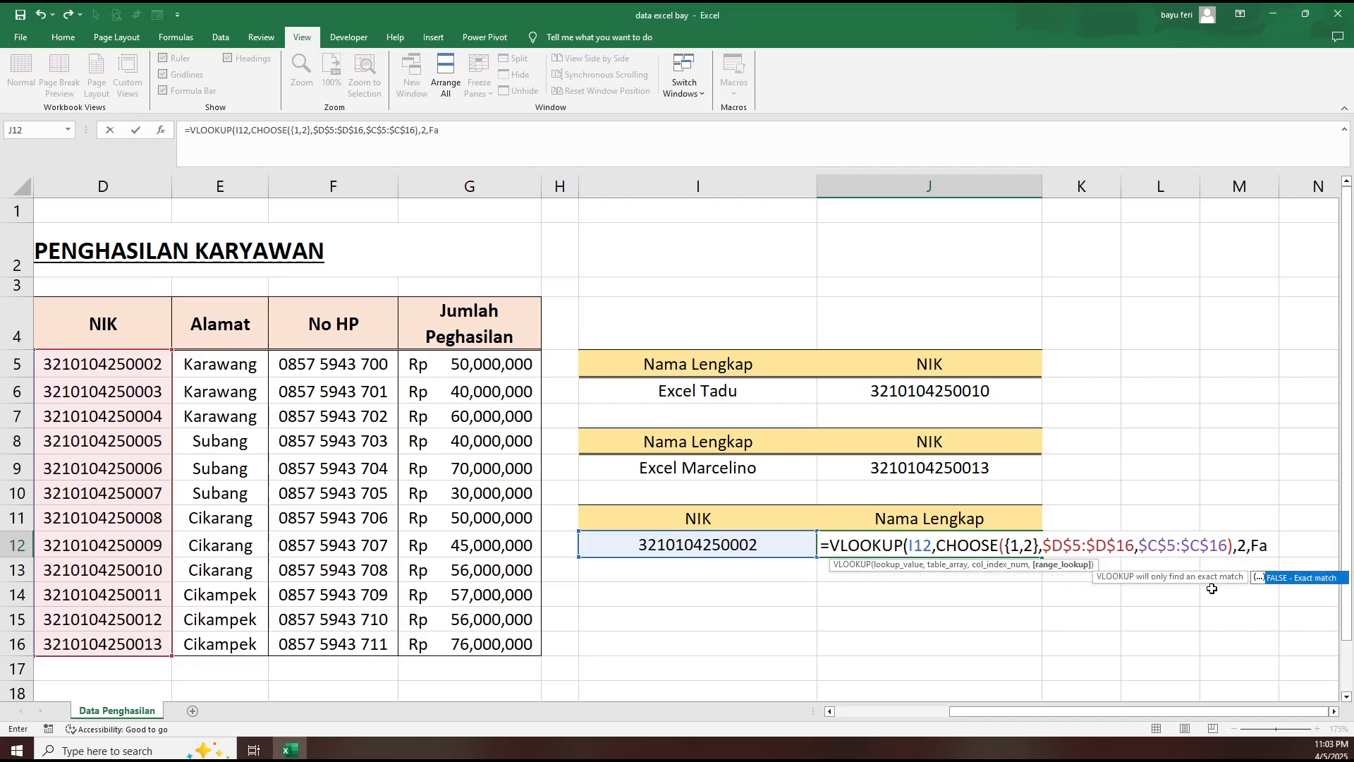
pyautogui.write('l')
pyautogui.doubleClick(1280, 579)
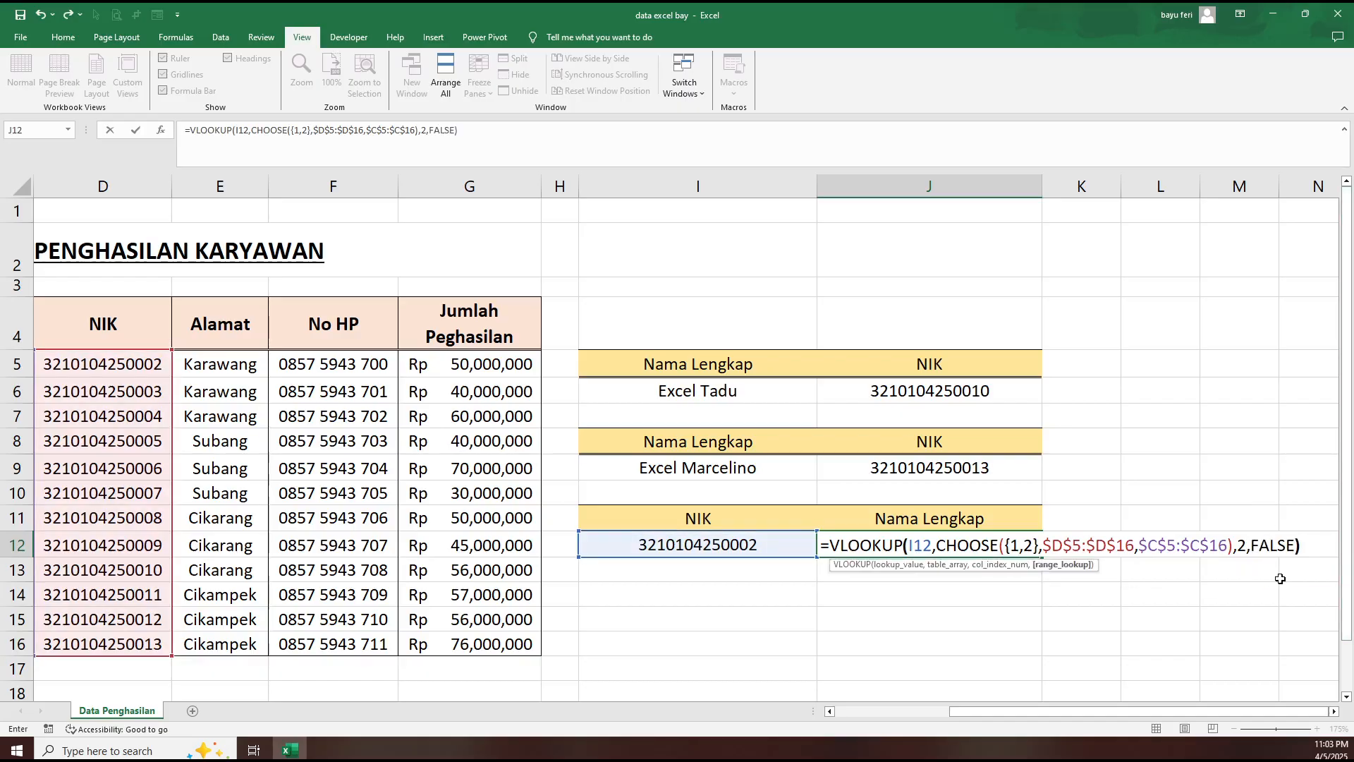
pyautogui.write(')')
pyautogui.press('Return')
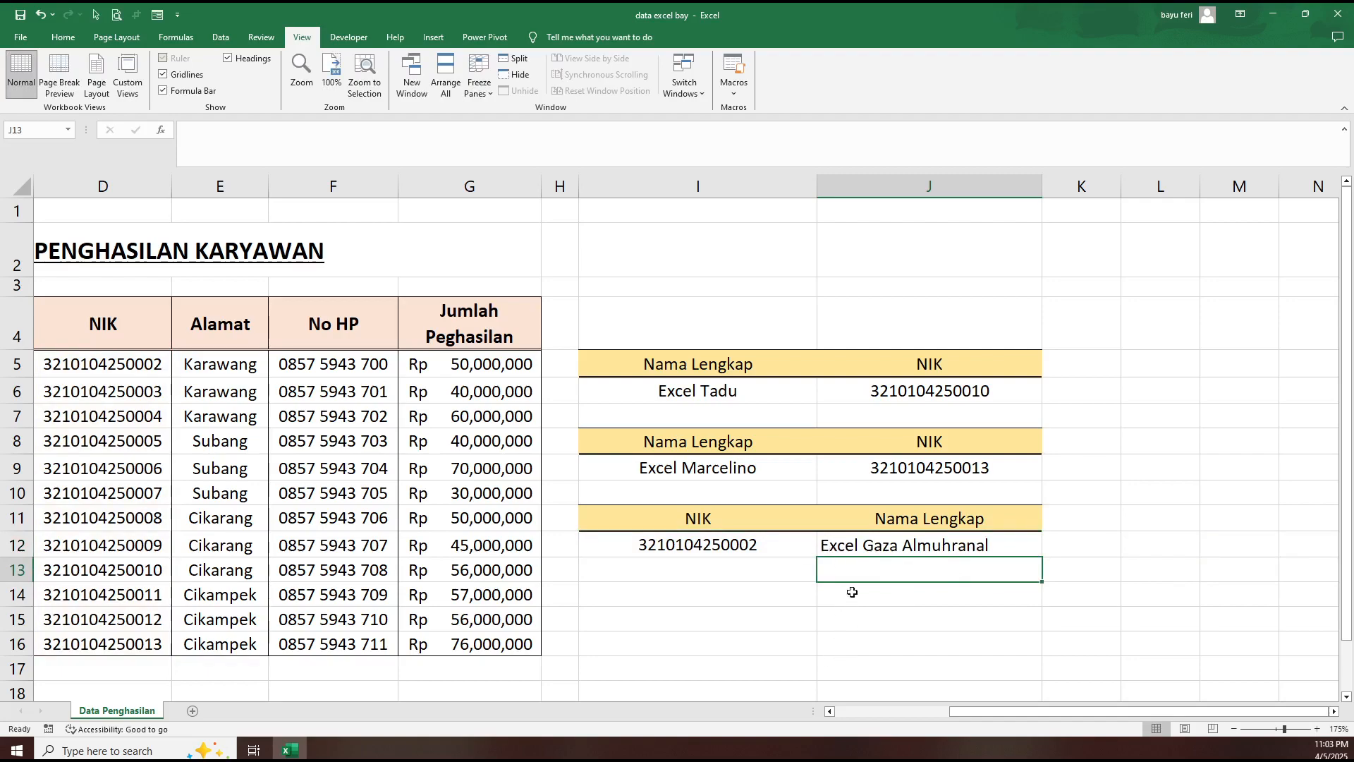
# - Test the lookup by changing the NIK in I12 to that of employee No 7
pyautogui.click(882, 549)
pyautogui.click(783, 547)
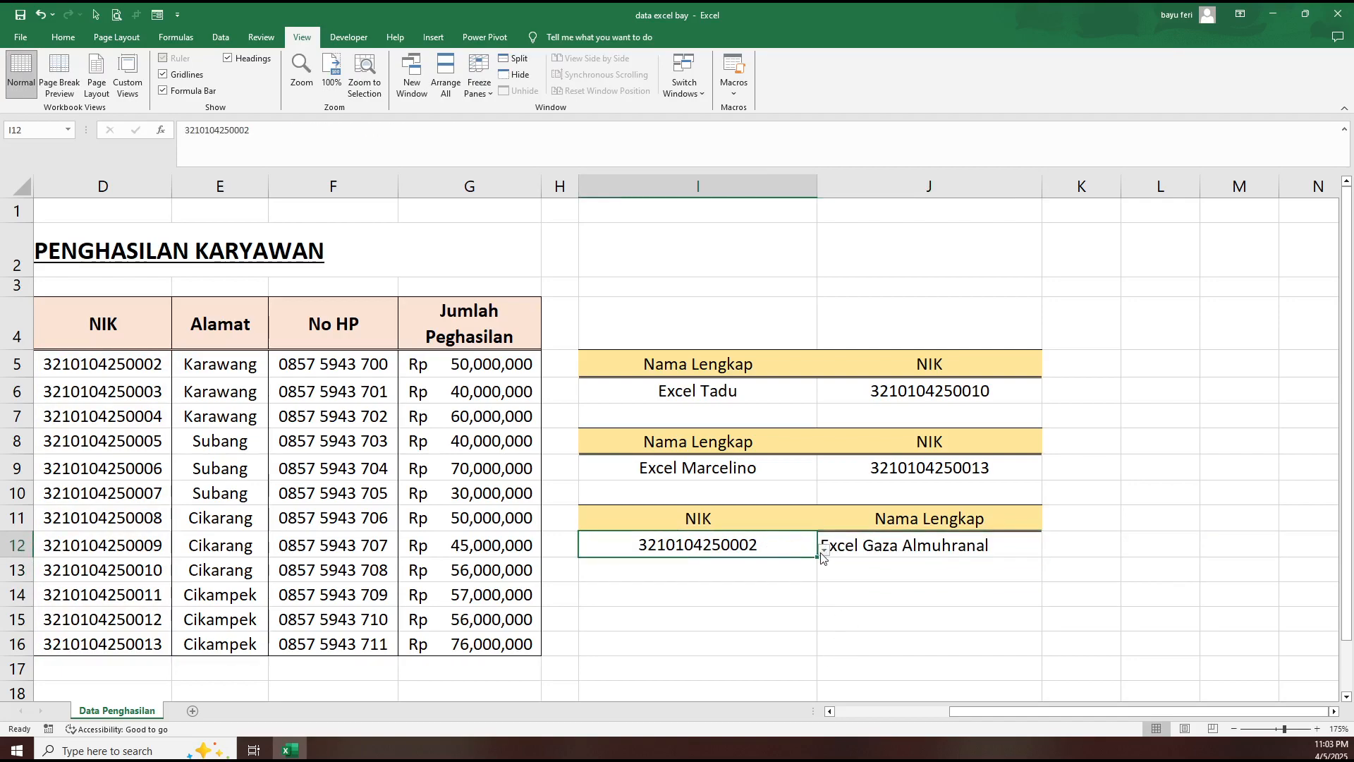
pyautogui.click(823, 552)
pyautogui.press('Escape')
pyautogui.moveTo(1035, 709); pyautogui.dragTo(942, 709)
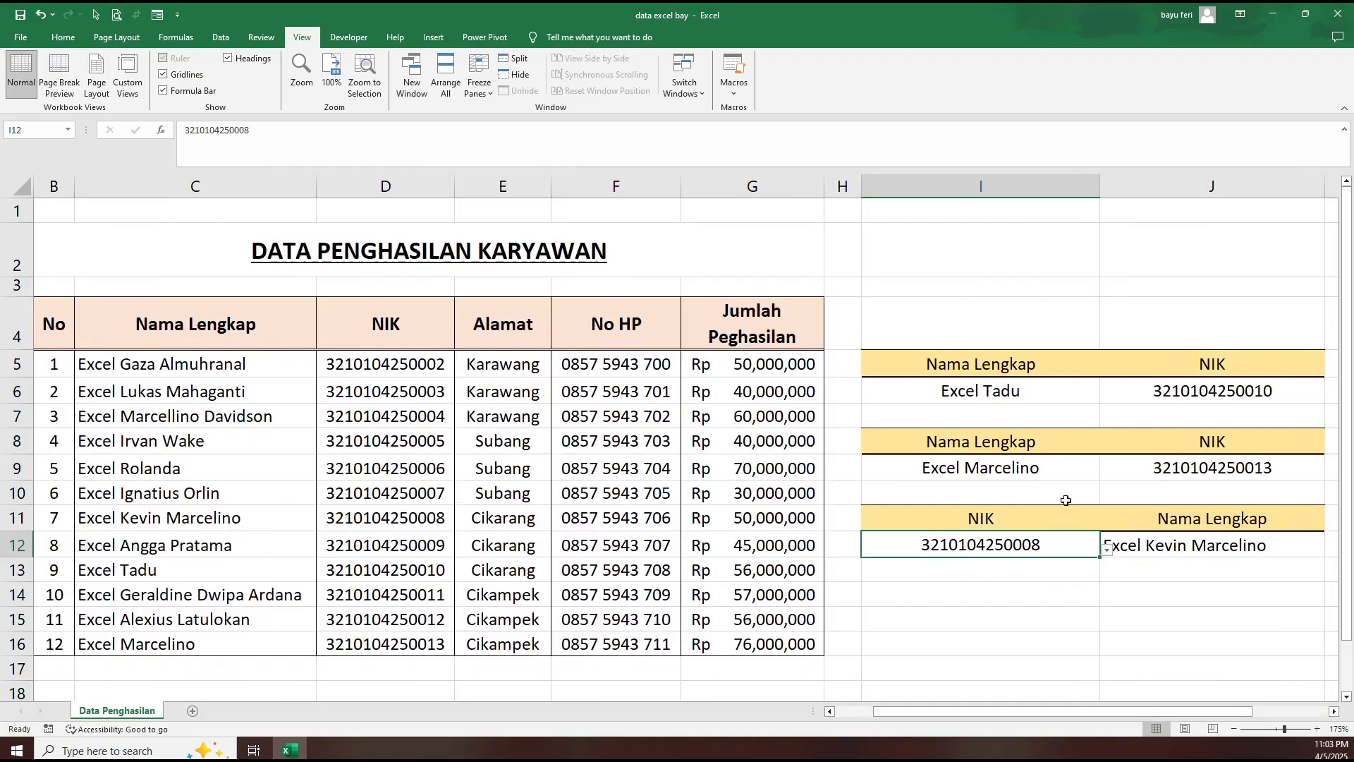
# - Change the name in I9 to employee No 7 to cross-check the NIK, and select the empty cell J14
pyautogui.click(1052, 470)
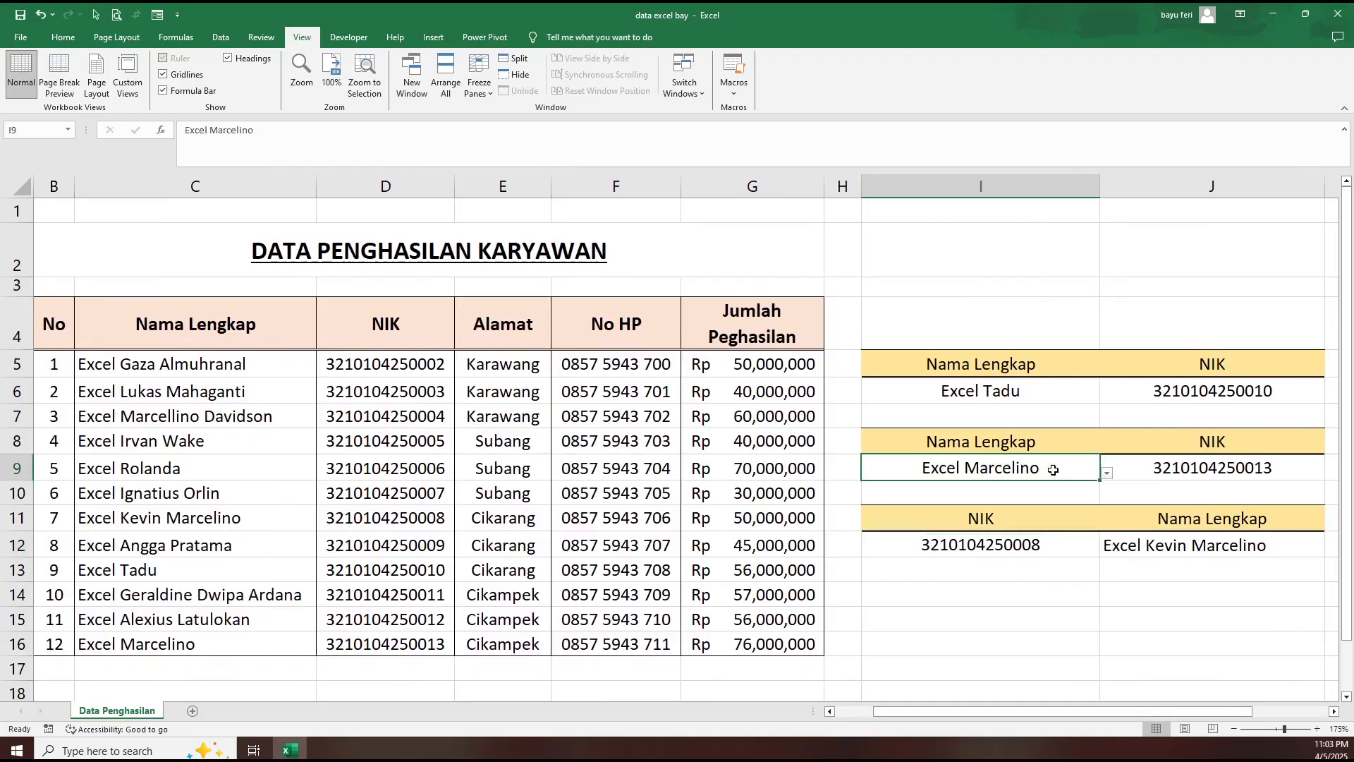
pyautogui.click(1107, 473)
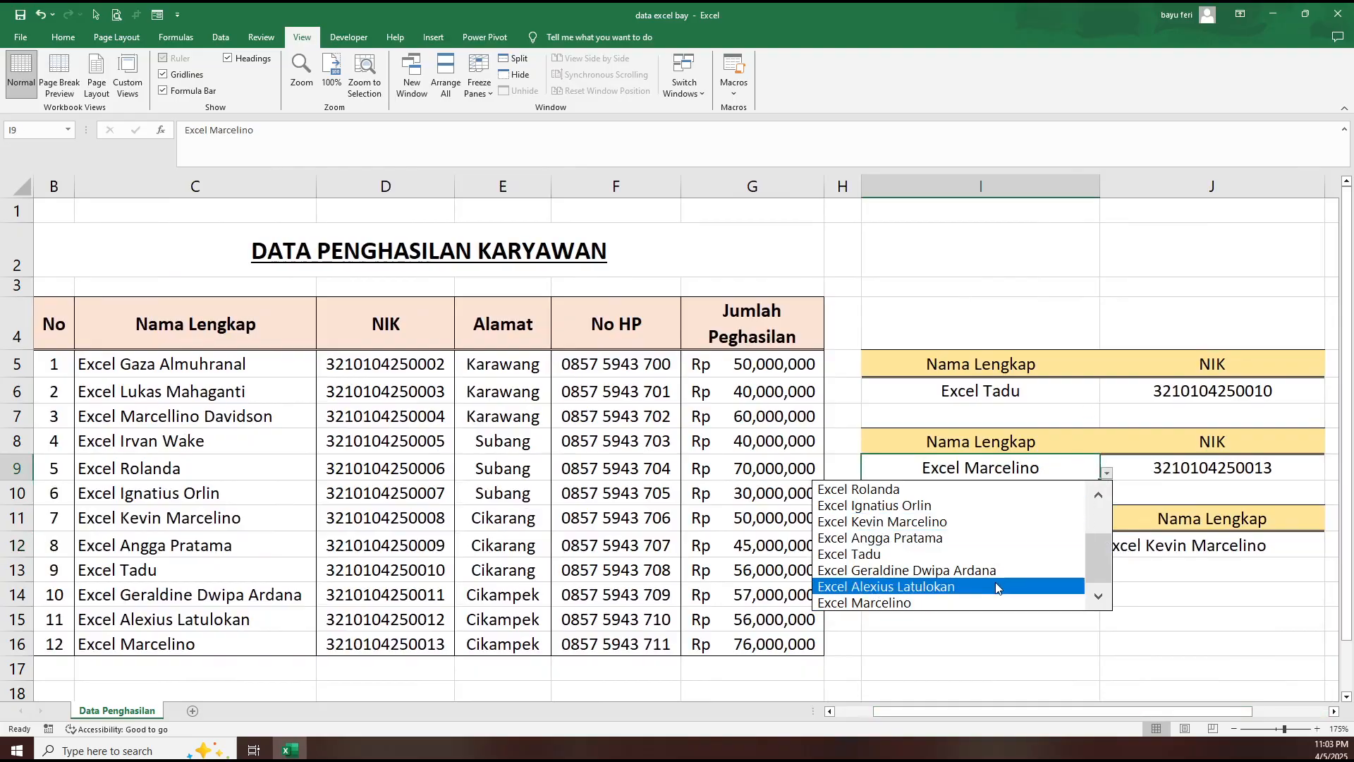
pyautogui.click(973, 522)
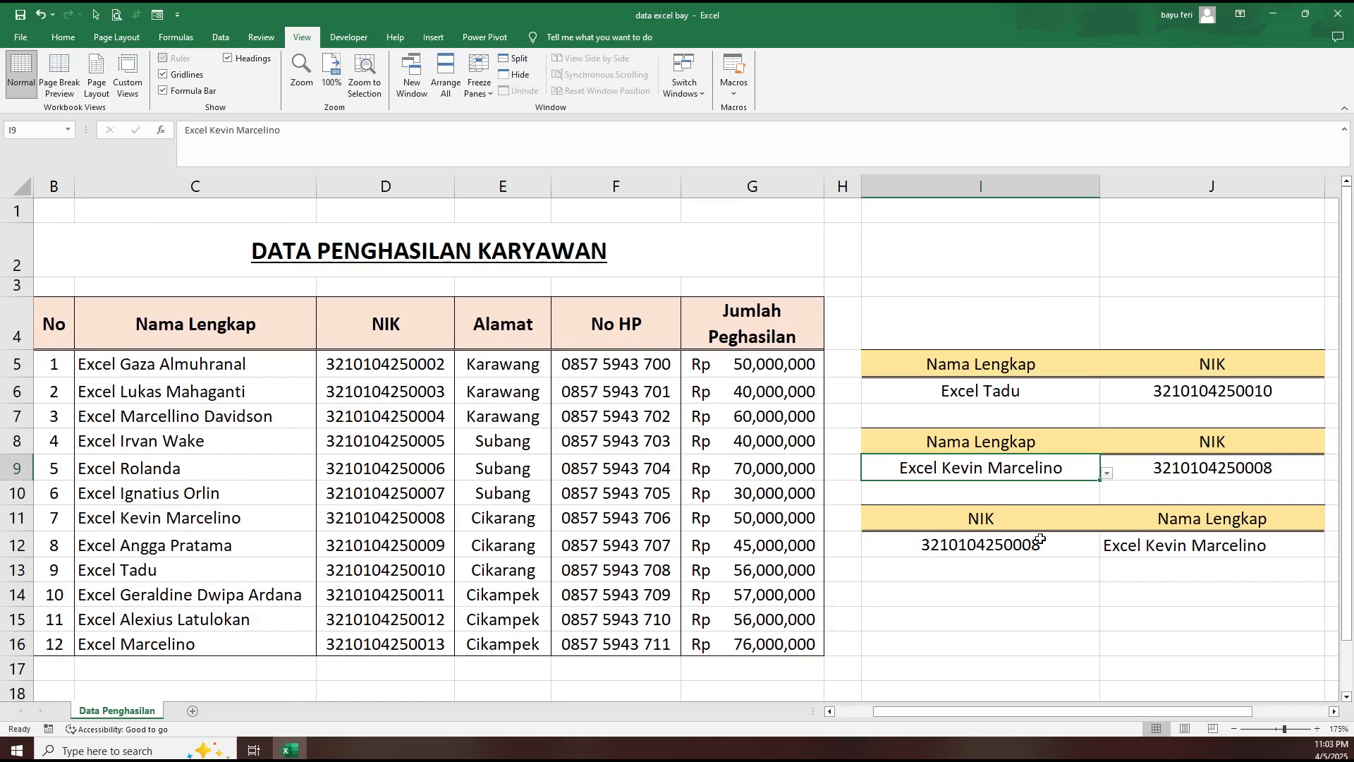
pyautogui.click(1162, 599)
pyautogui.moveTo(1205, 711)
pyautogui.mouseDown()
pyautogui.moveTo(1251, 713)
pyautogui.moveTo(1189, 708)
pyautogui.mouseUp()
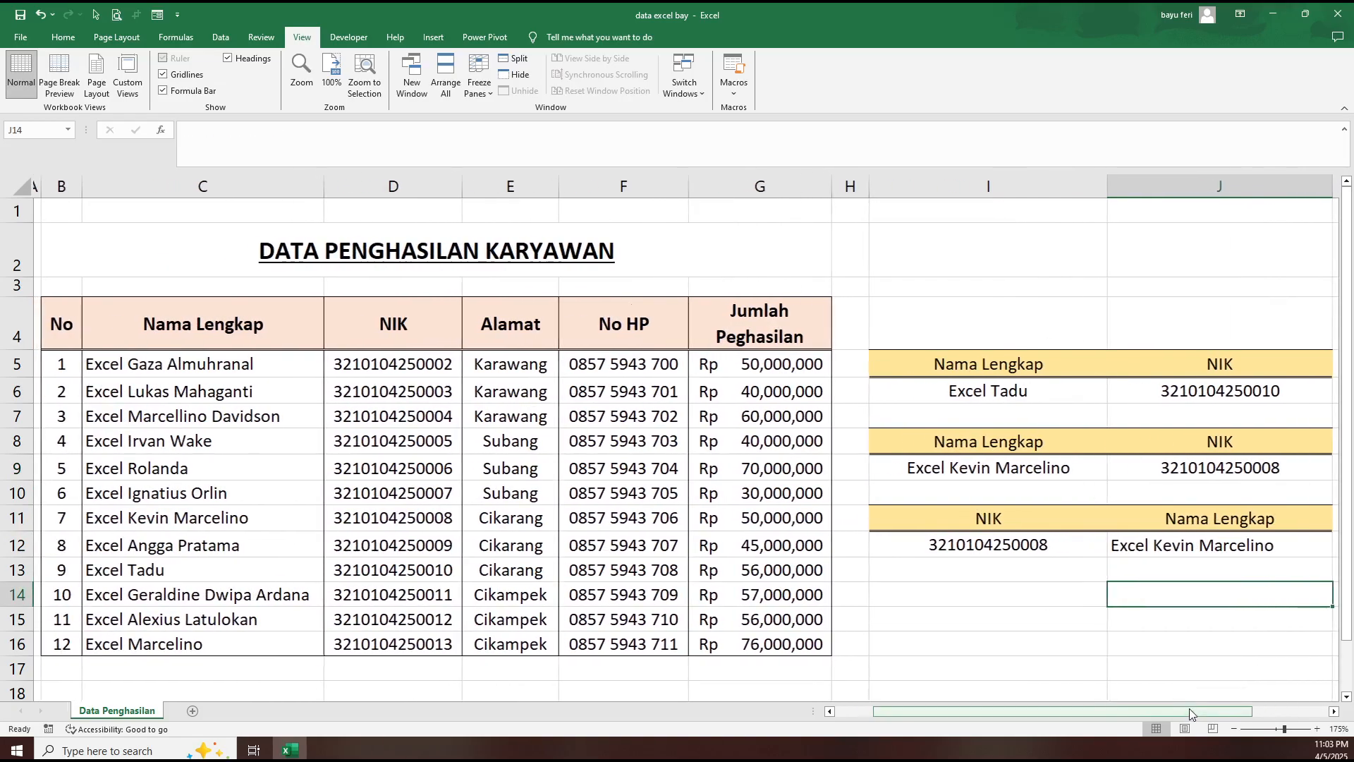